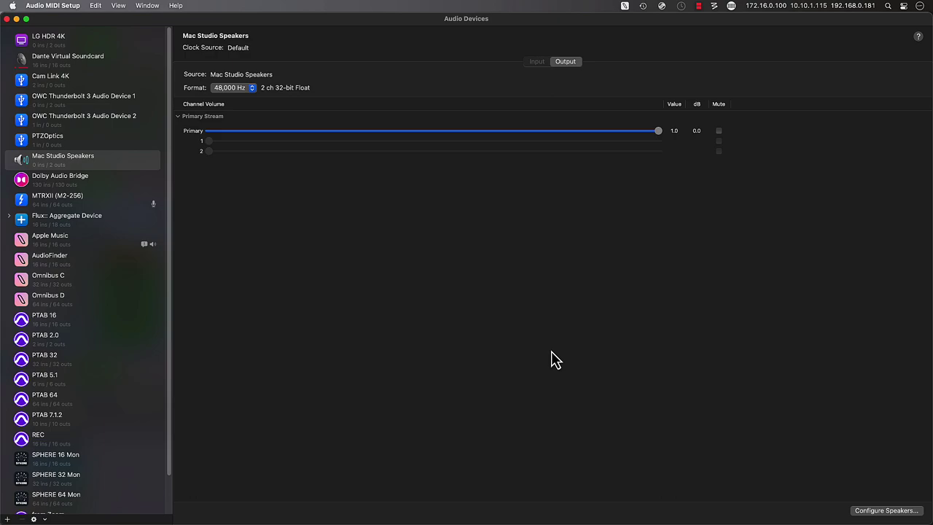
Step: Switch the MTRXII (M2-256) Thunderbolt driver from 64 to 256 channels and check its sample rates
left_click(113, 205)
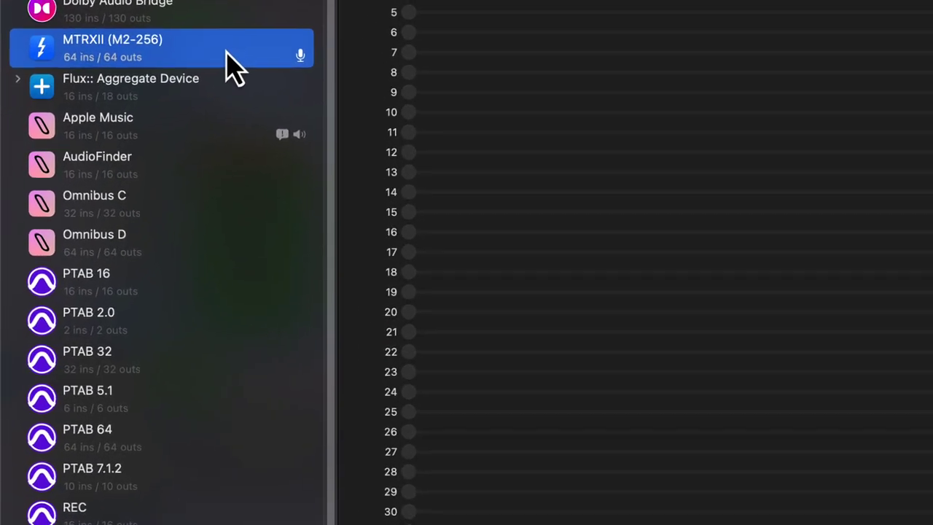
right_click(219, 58)
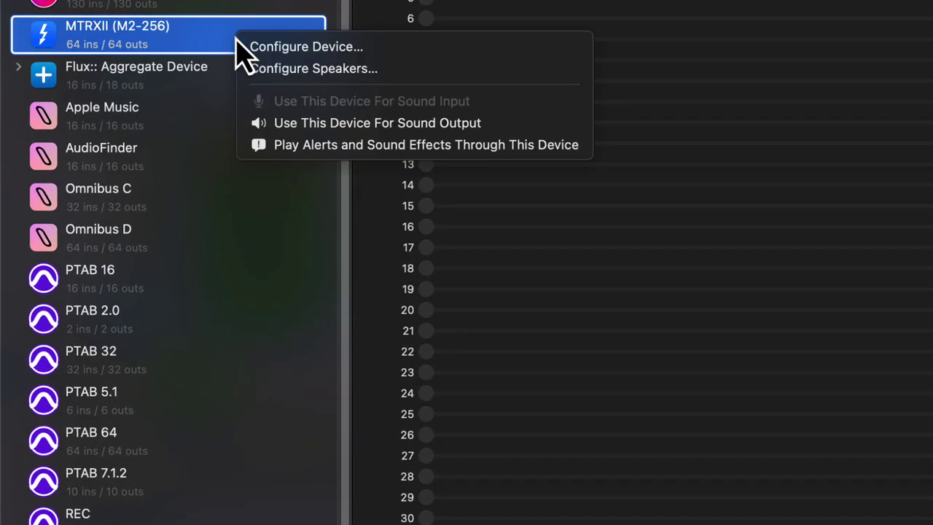
left_click(418, 48)
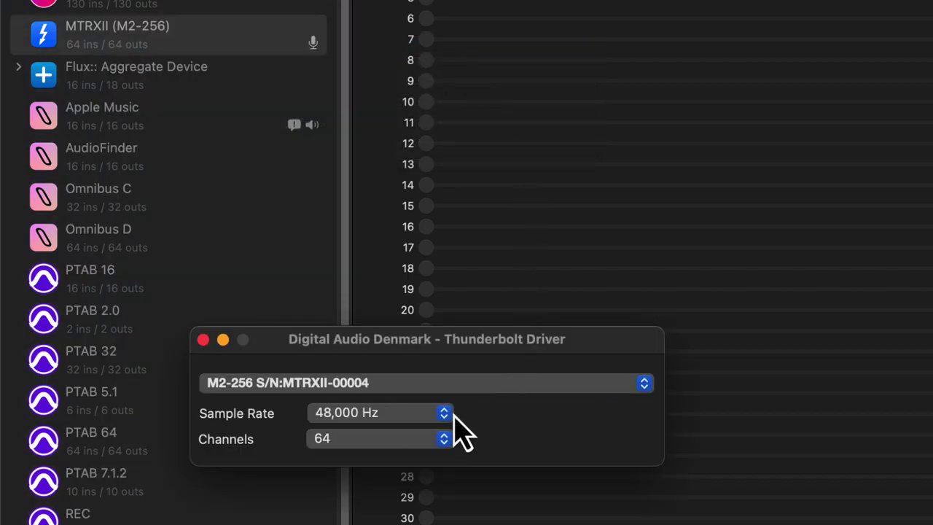
left_click(442, 439)
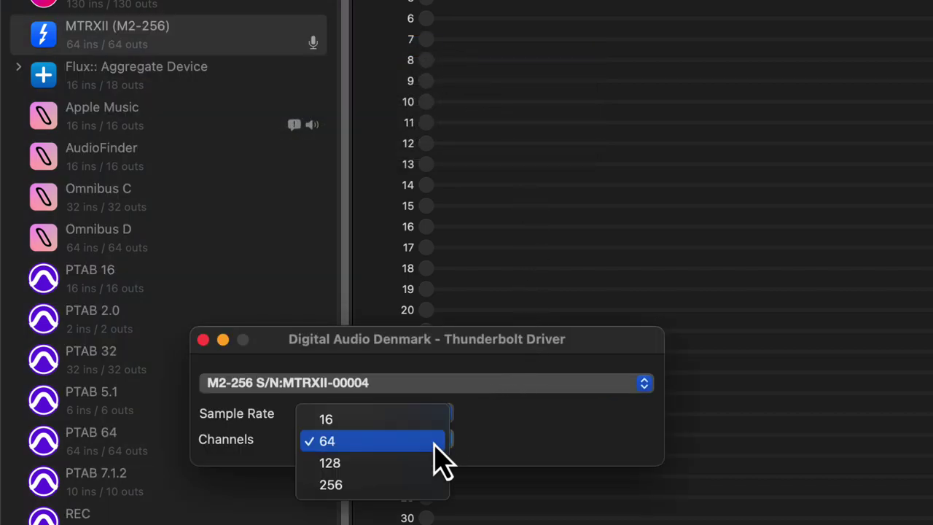
left_click(427, 492)
left_click(431, 412)
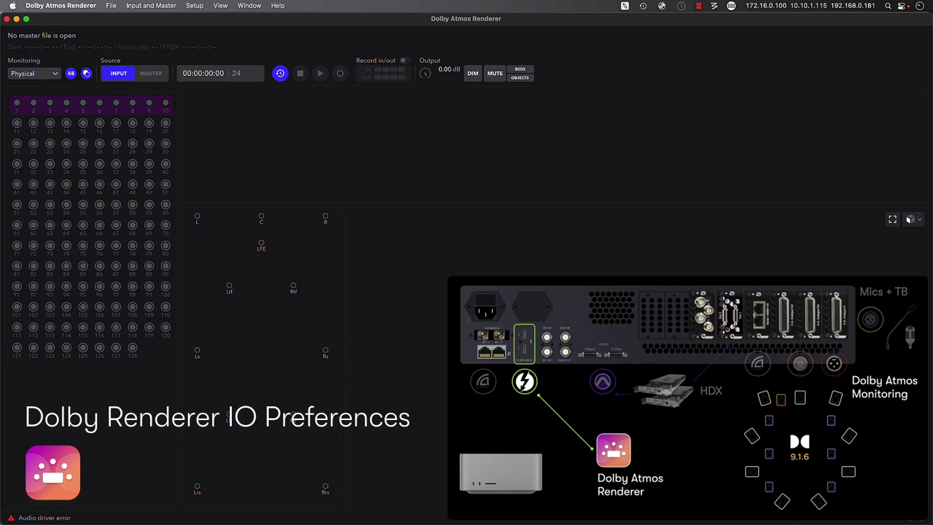
Step: In renderer preferences, keep Core Audio and select MTRXII (M2-256) as input and output device
left_click(93, 9)
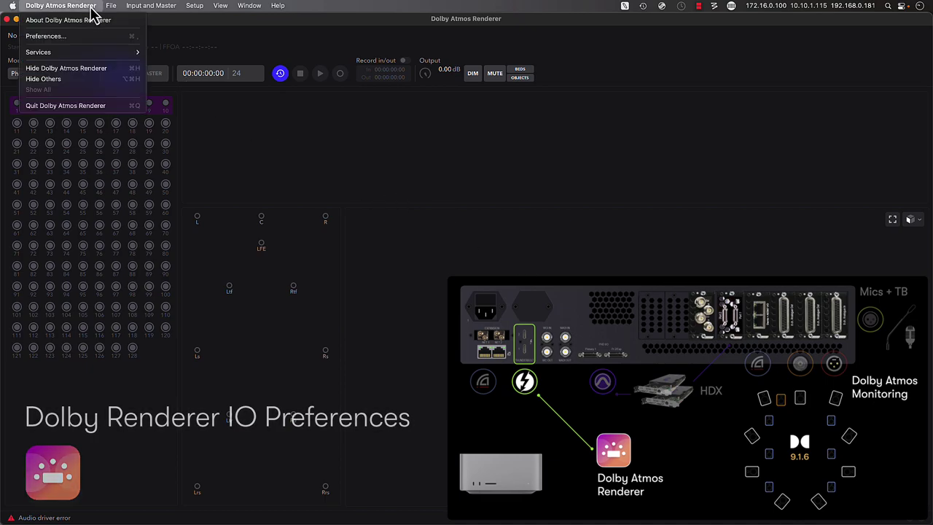
left_click(95, 39)
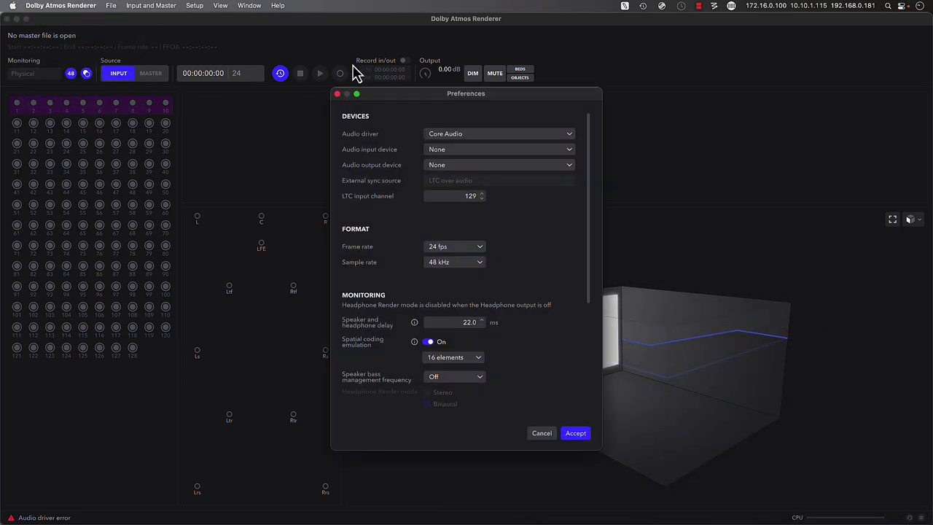
left_click(569, 136)
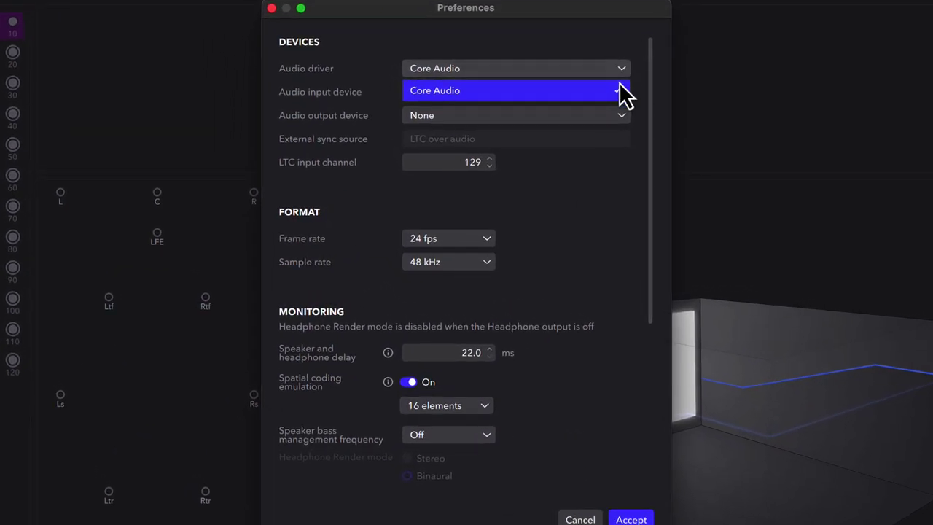
left_click(621, 94)
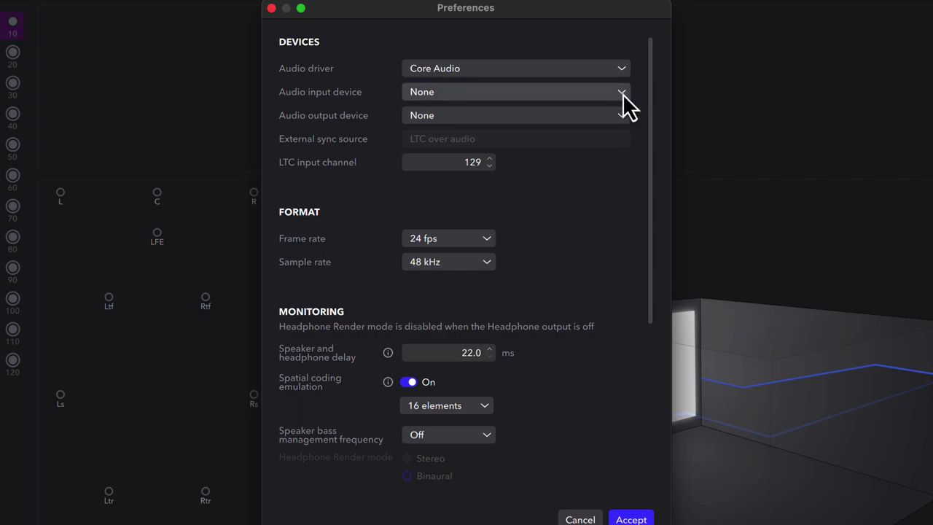
left_click(620, 92)
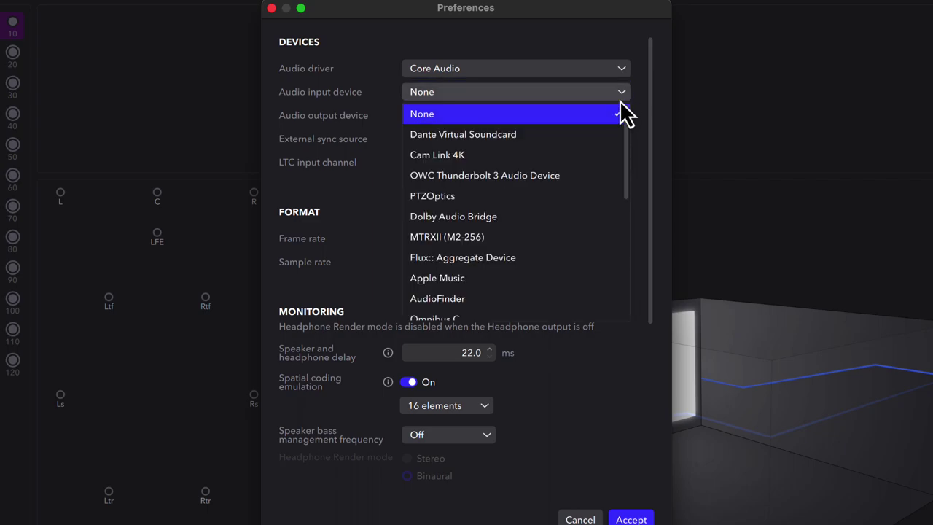
left_click(589, 244)
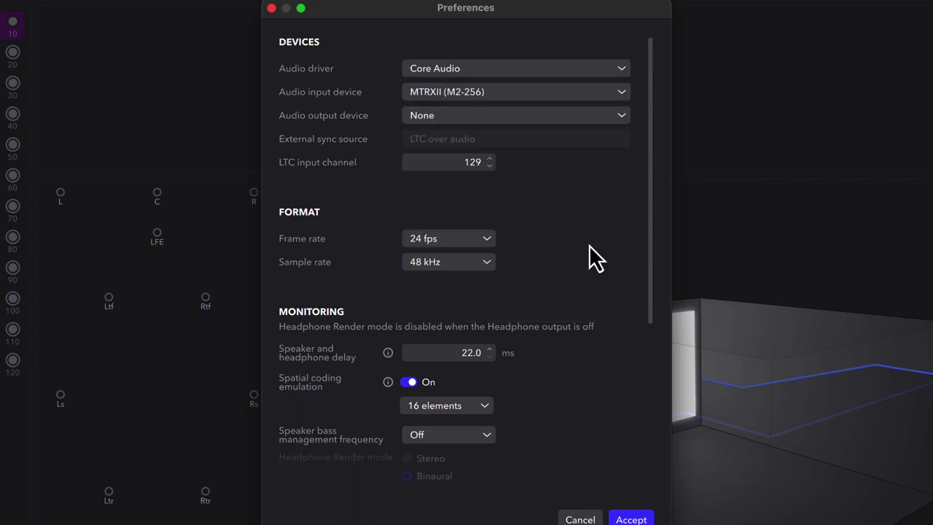
left_click(621, 117)
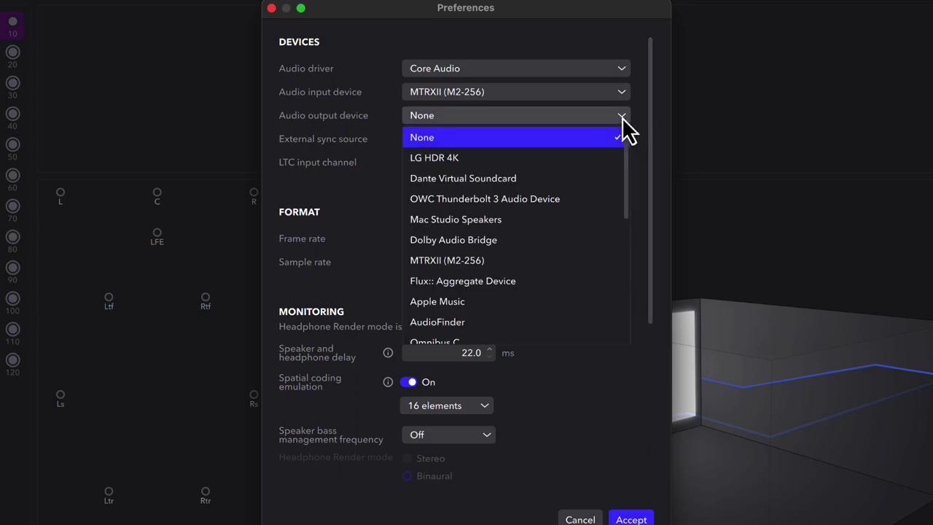
left_click(560, 264)
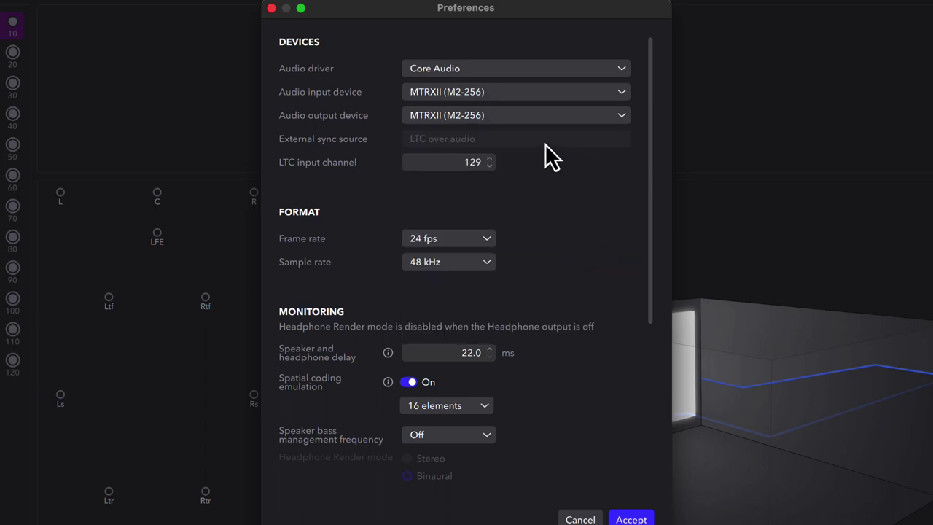
Step: Set LTC input to channel 128, enable binaural headphone output and re-renders, and accept
left_click(489, 167)
scroll(570, 194, "down", 8)
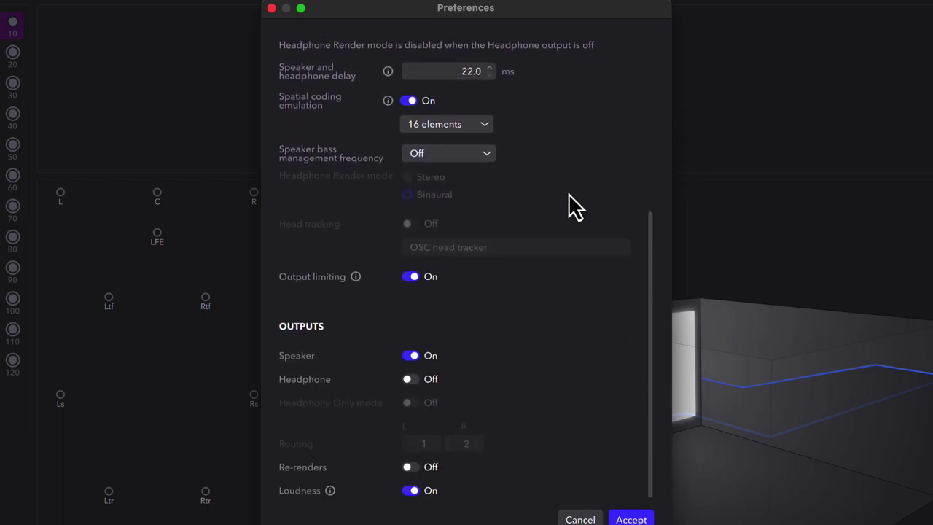
left_click(414, 382)
left_click(408, 179)
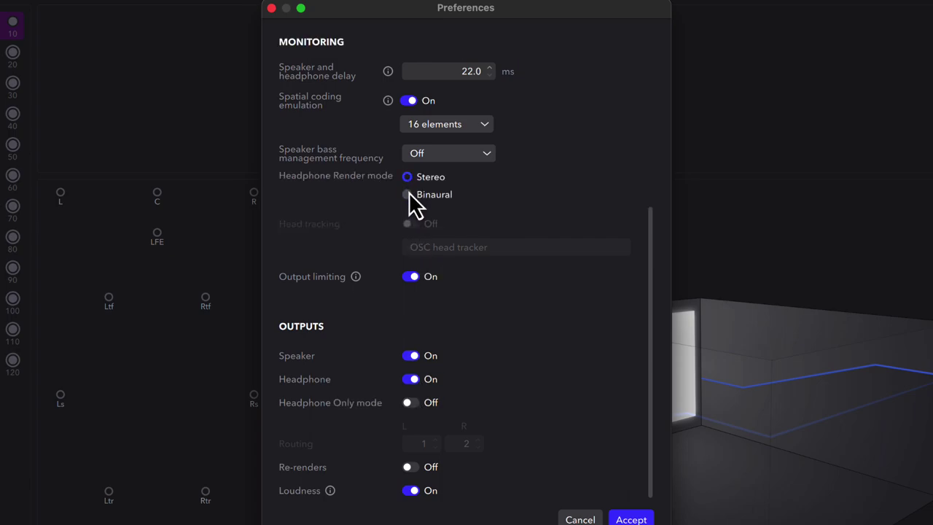
left_click(408, 195)
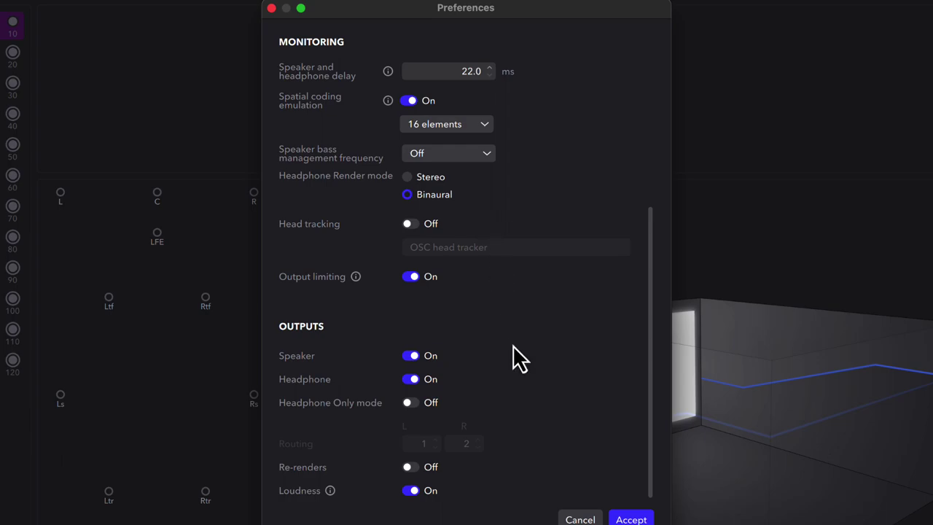
left_click(438, 466)
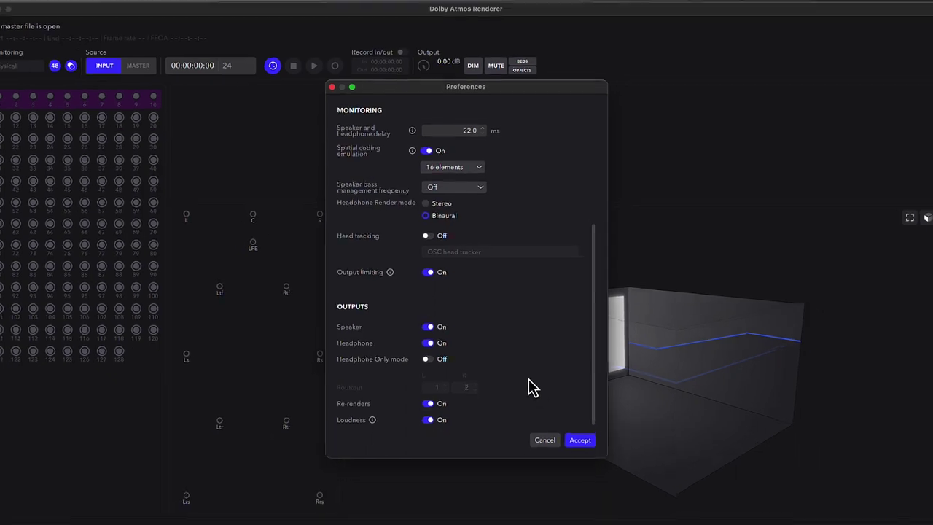
left_click(573, 433)
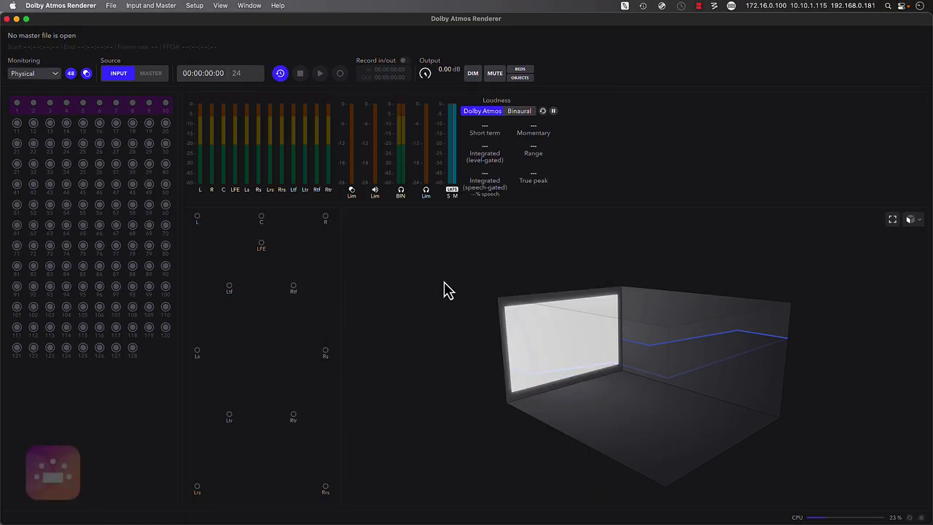
Step: In Room Setup, enable the Lw/Rw wide and Ltm/Rtm top-middle speakers and show routing
left_click(201, 7)
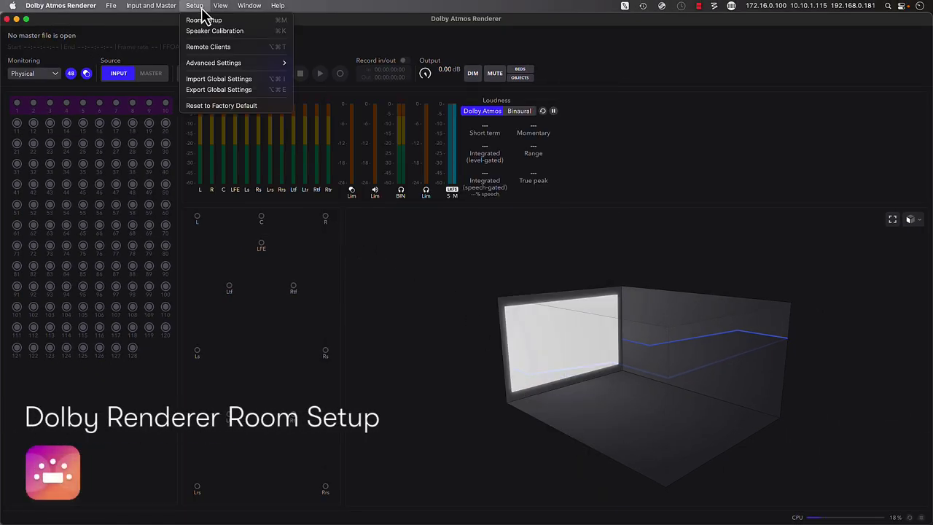
left_click(246, 22)
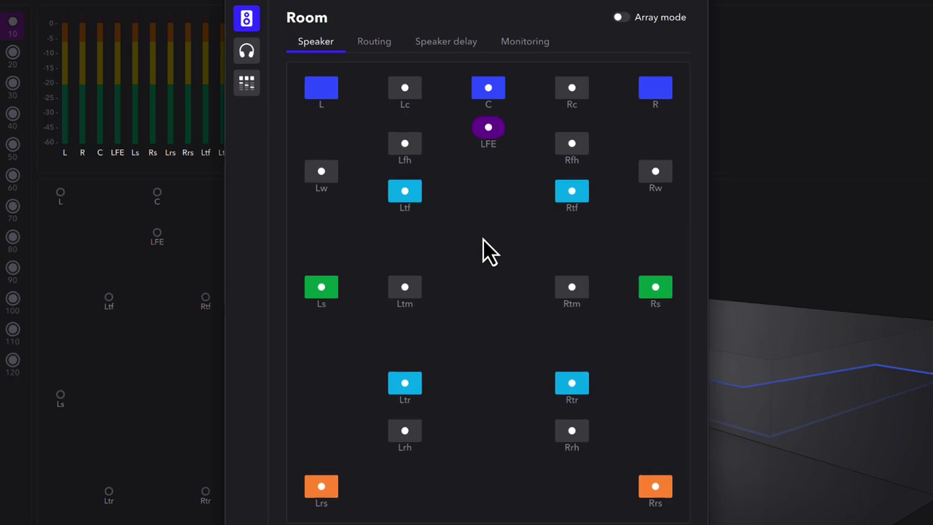
left_click(334, 182)
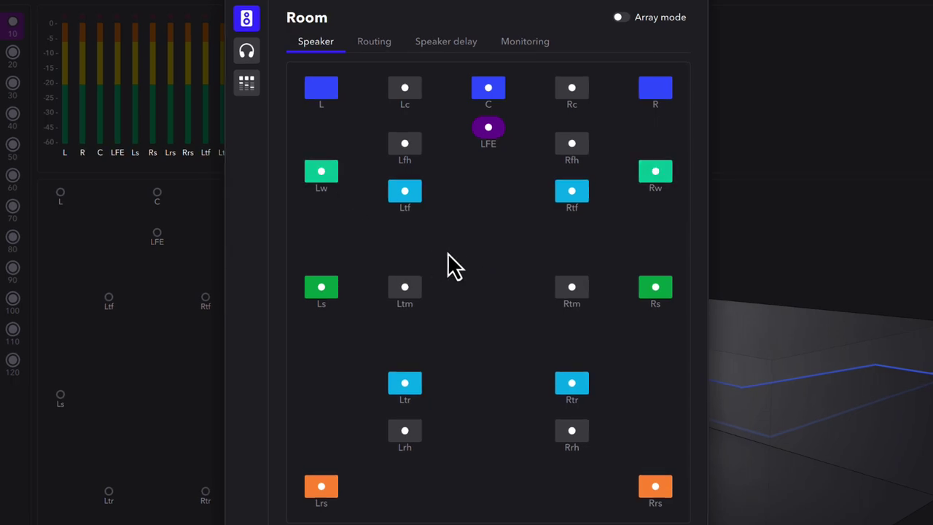
left_click(419, 297)
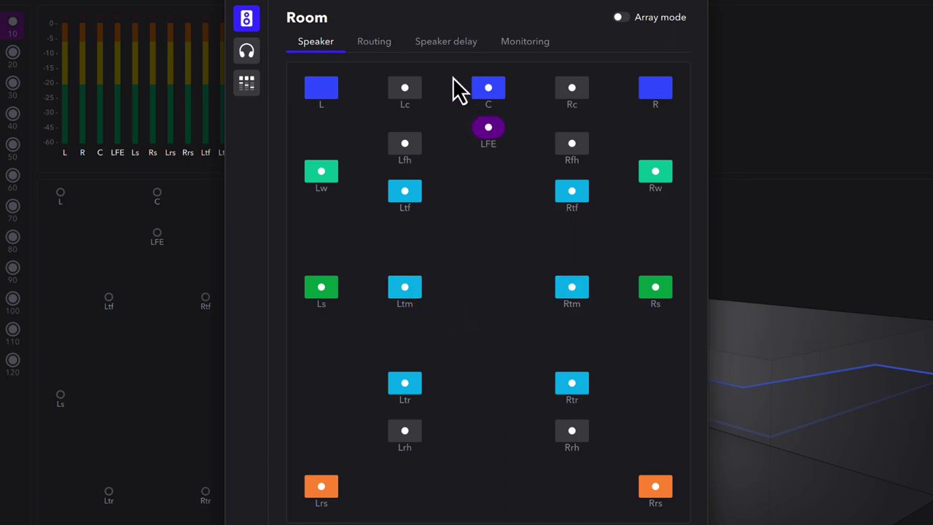
left_click(388, 45)
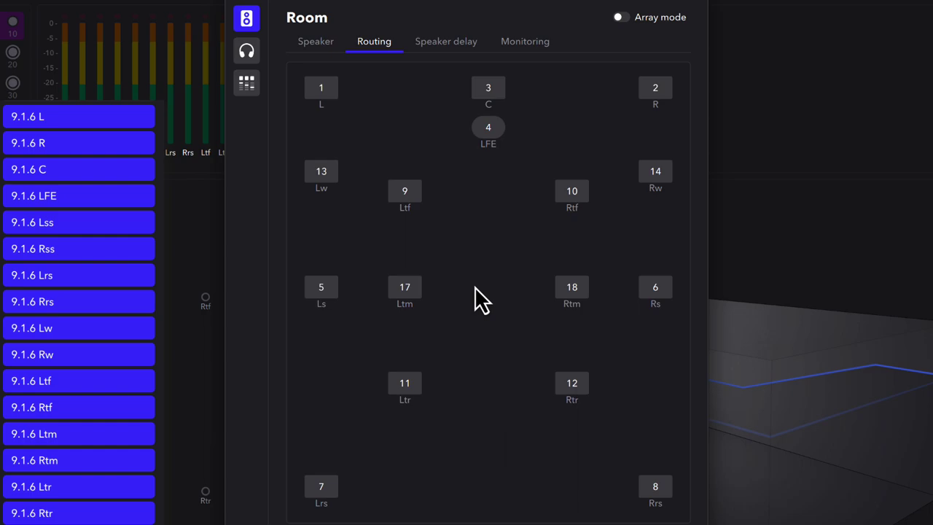
Step: Route the Lw through Ltr speakers to output channels 9–16
left_click(323, 175)
type("09")
left_click(656, 174)
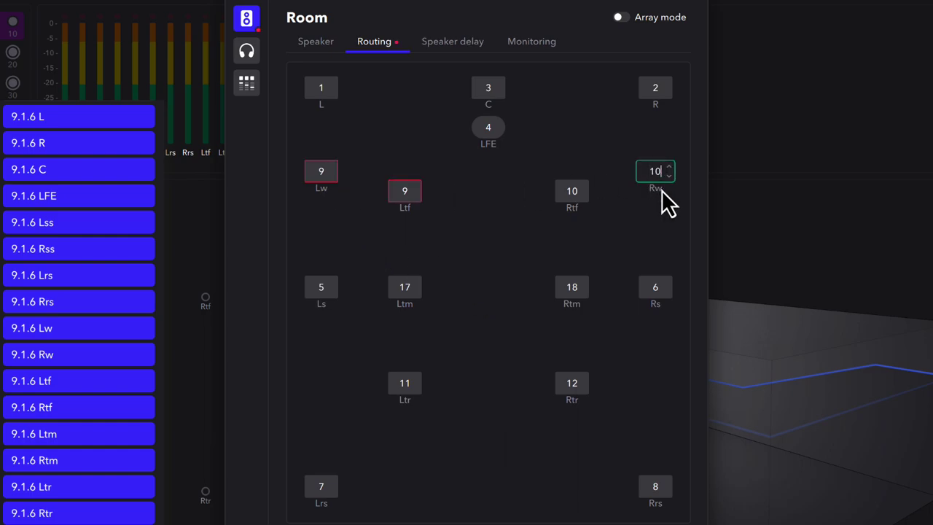
left_click(417, 195)
type("11")
left_click(567, 191)
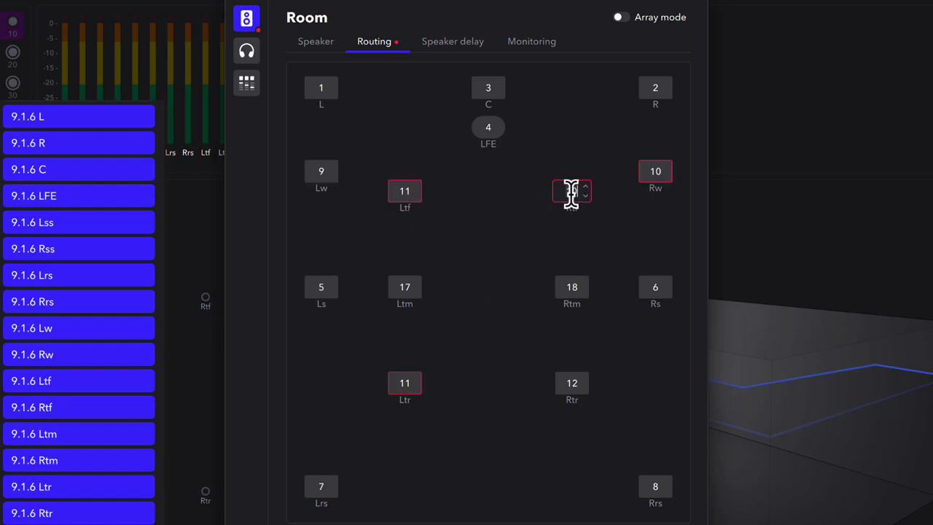
type("12")
left_click(405, 291)
type("13")
left_click(574, 288)
type("14")
left_click(402, 384)
type("15")
left_click(570, 382)
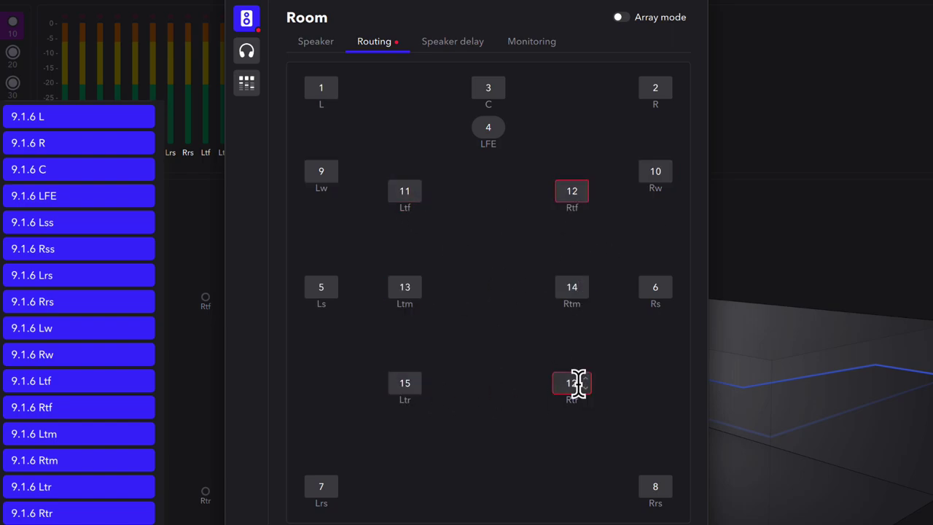
type("16")
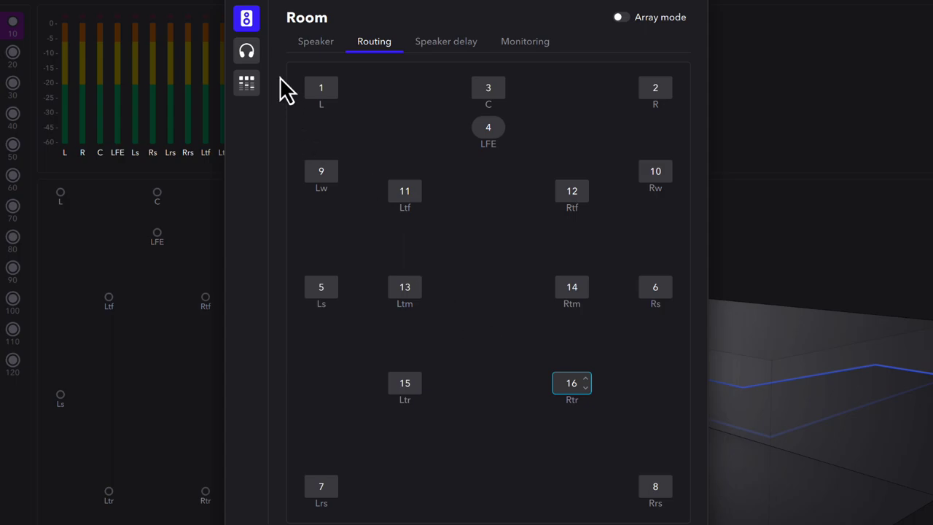
Step: Put headphone right on channel 18, start re-renders at channel 19, and accept room setup
left_click(246, 51)
left_click(313, 93)
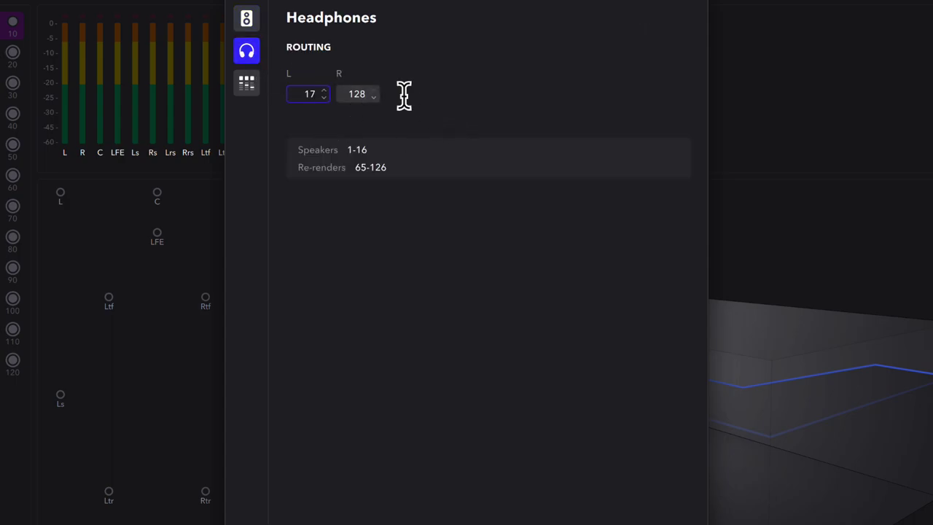
left_click(361, 95)
type("18")
key("Return")
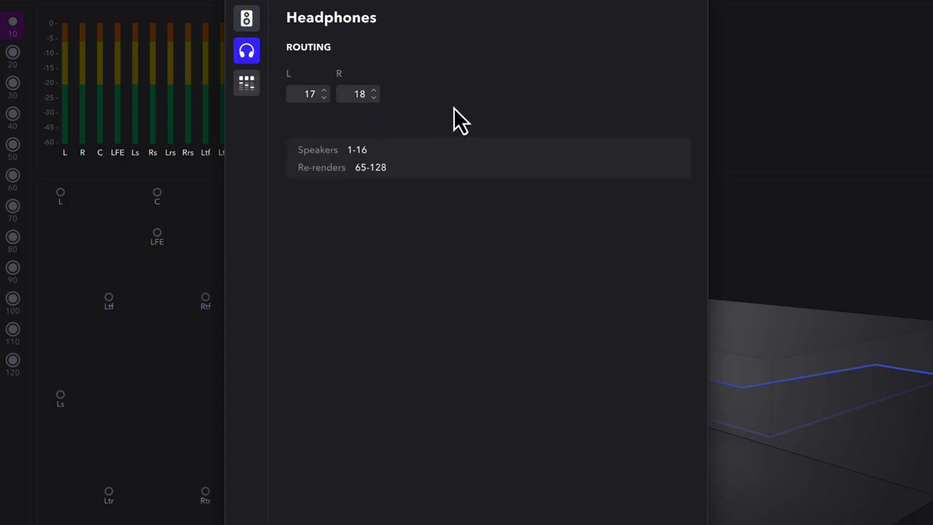
left_click(248, 84)
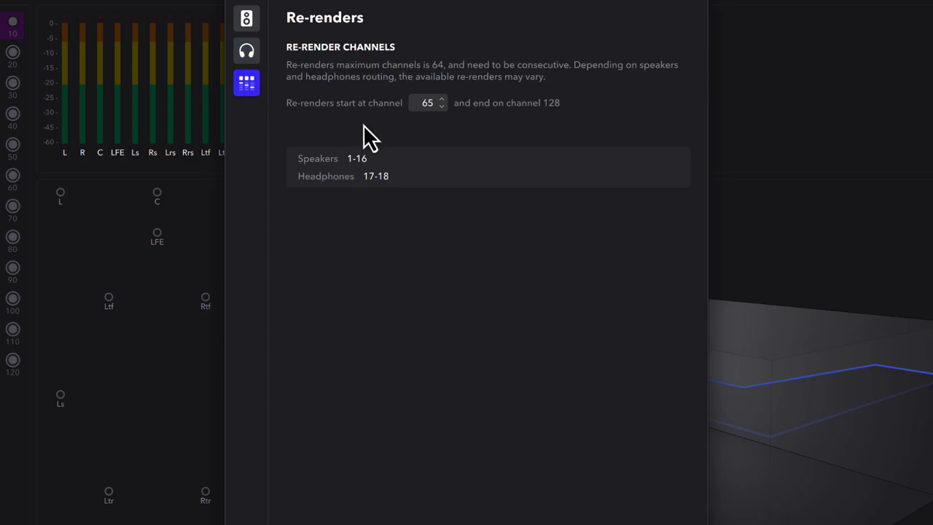
left_click(427, 103)
type("19")
key("Return")
left_click(246, 50)
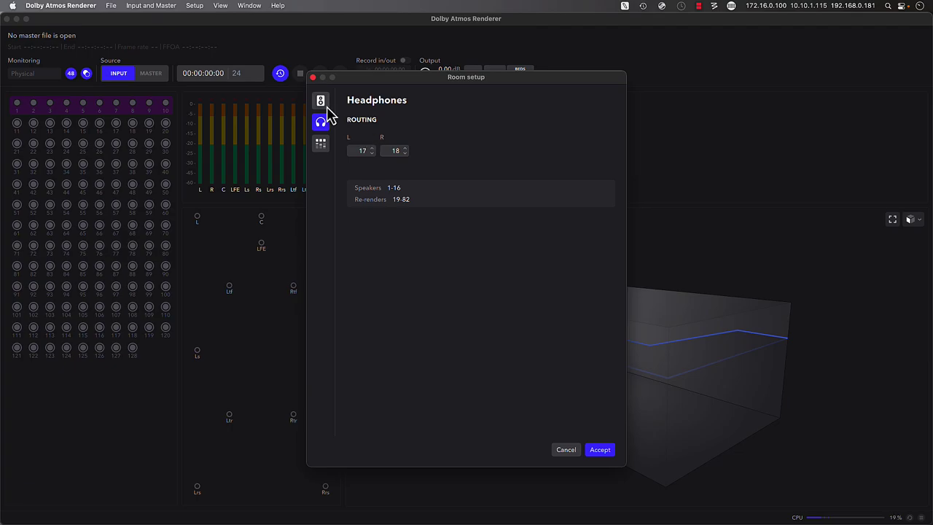
key("Return")
Step: Export the renderer's global settings as 'DAR 083123'
left_click(195, 6)
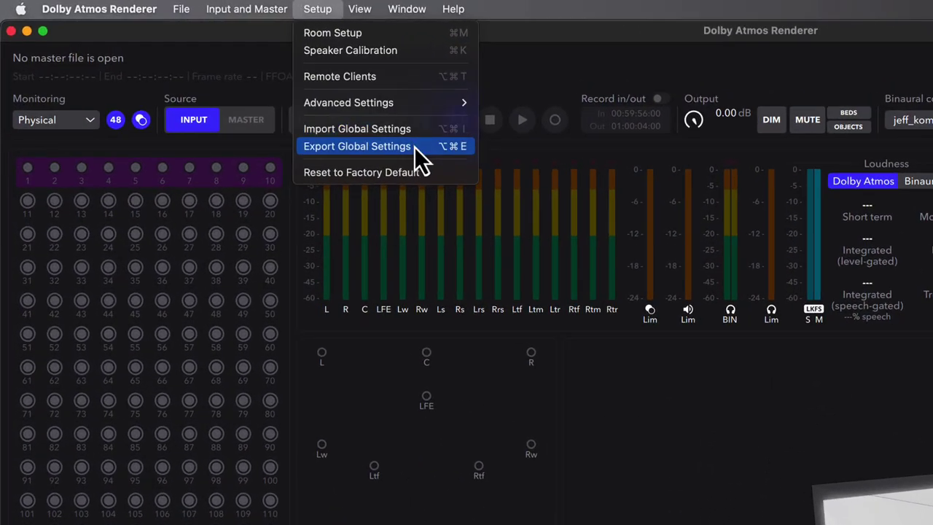
left_click(412, 145)
type("DAR 083123")
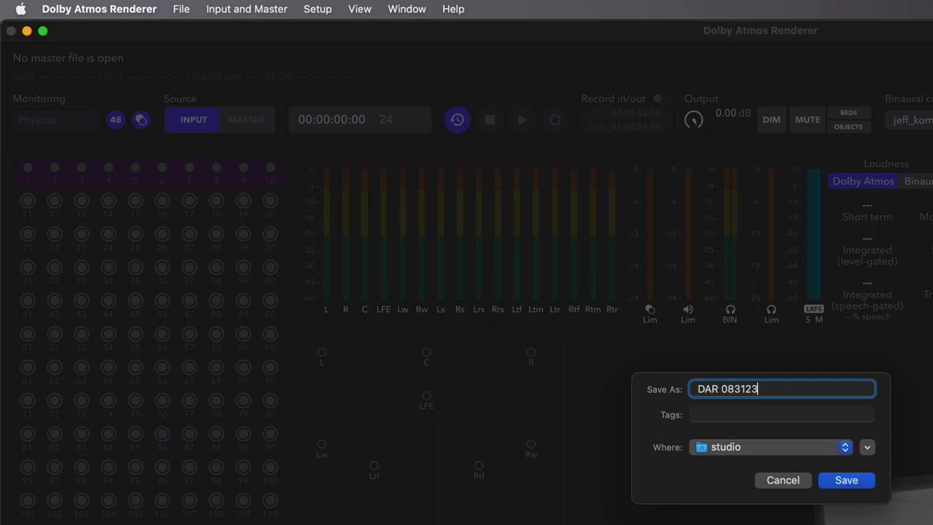
key("Return")
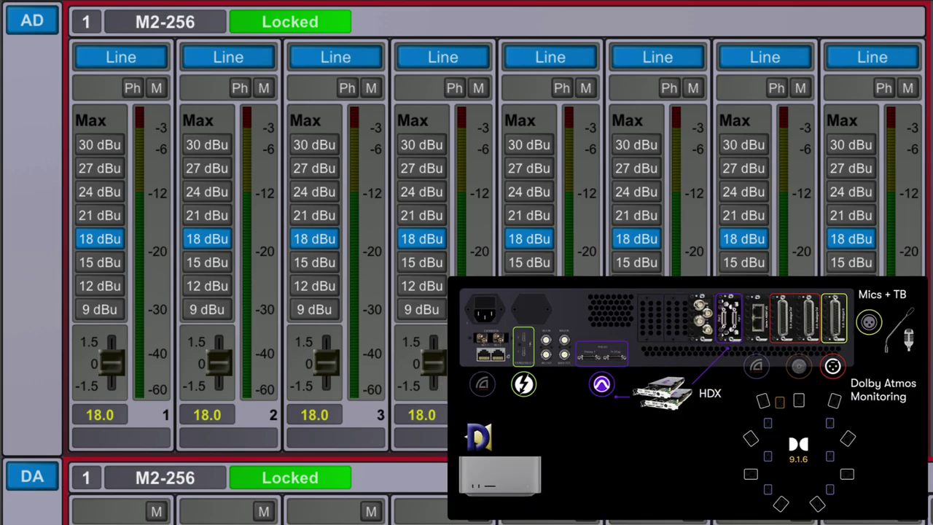
Step: Name the AD input channels 1, 2, 3 and 4
left_click(160, 442)
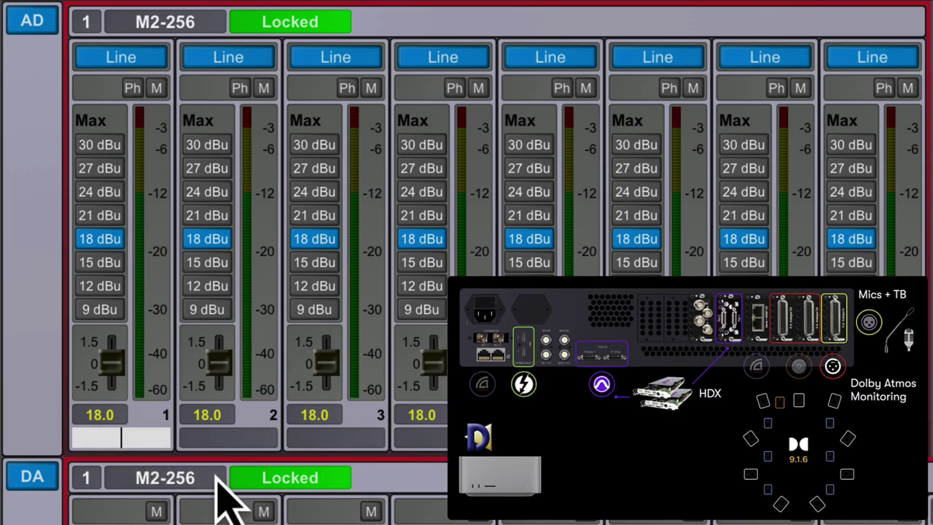
type("1")
key("Tab")
type("2")
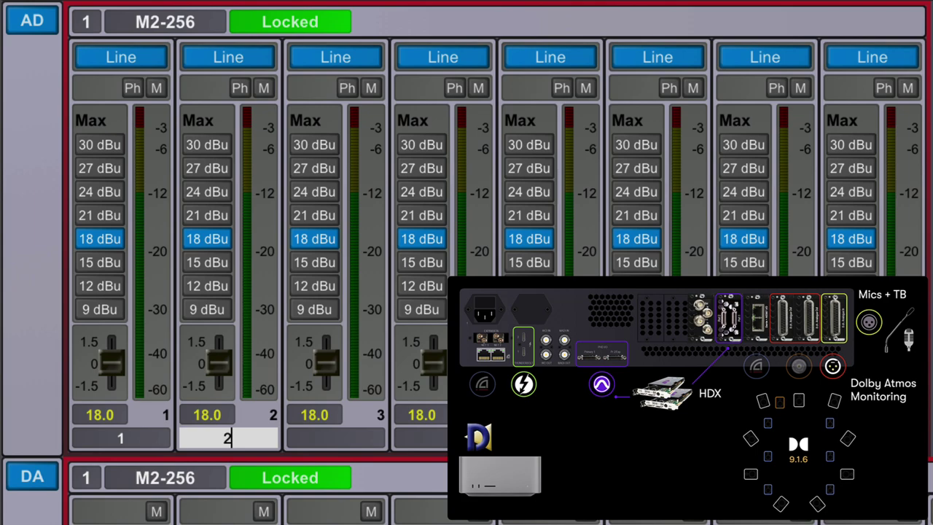
key("Tab")
type("3")
key("Tab")
type("4")
key("Tab")
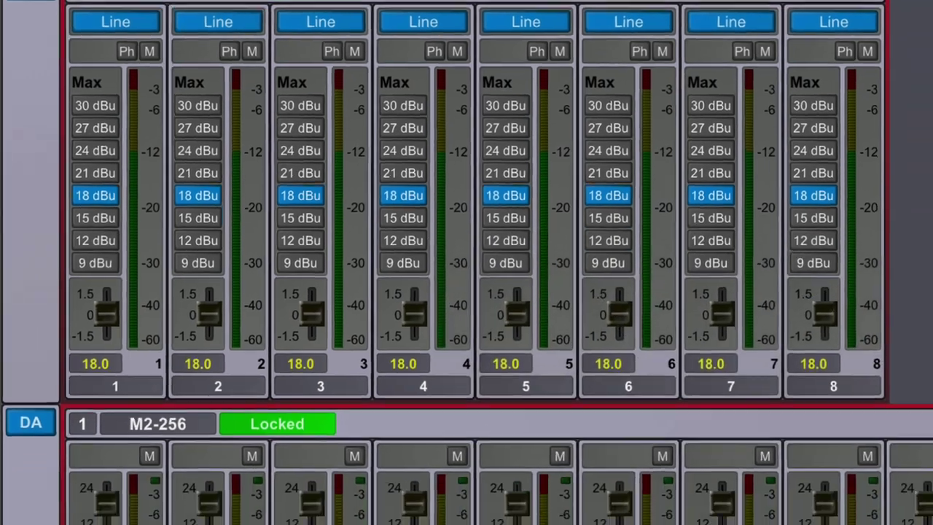
Step: Name DA outputs 1–8 L, R, C, LFE, Lss, Rss, Lrs and Rrs
type("L")
key("Tab")
type("R")
key("Tab")
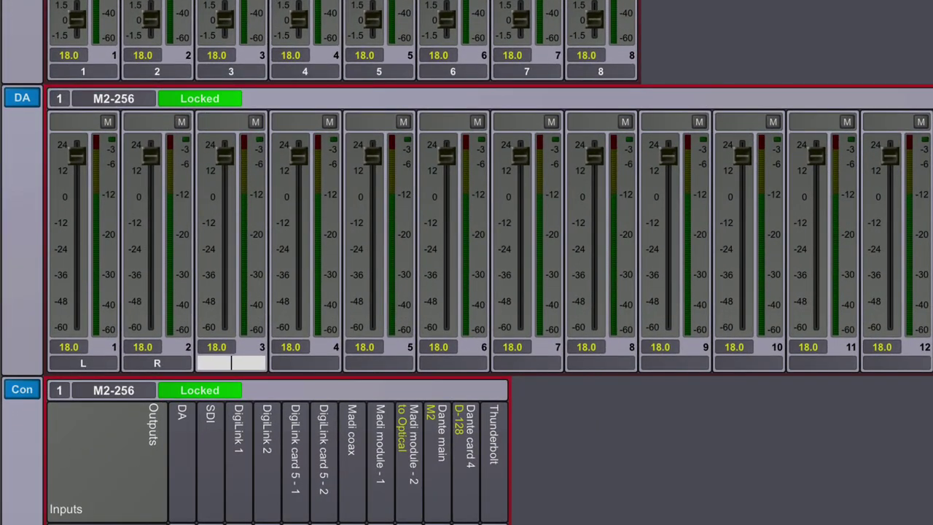
type("C")
key("Tab")
type("LFE")
key("Tab")
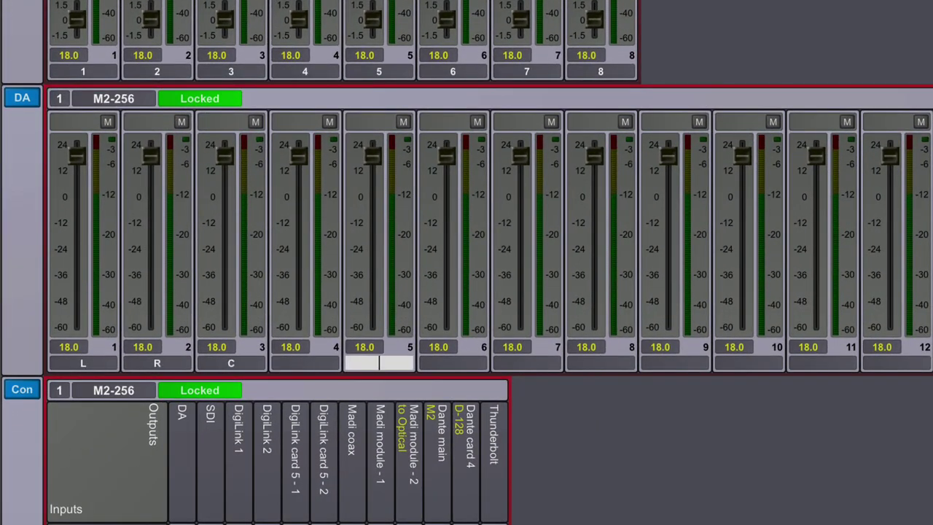
type("Lss")
key("Tab")
type("Rss")
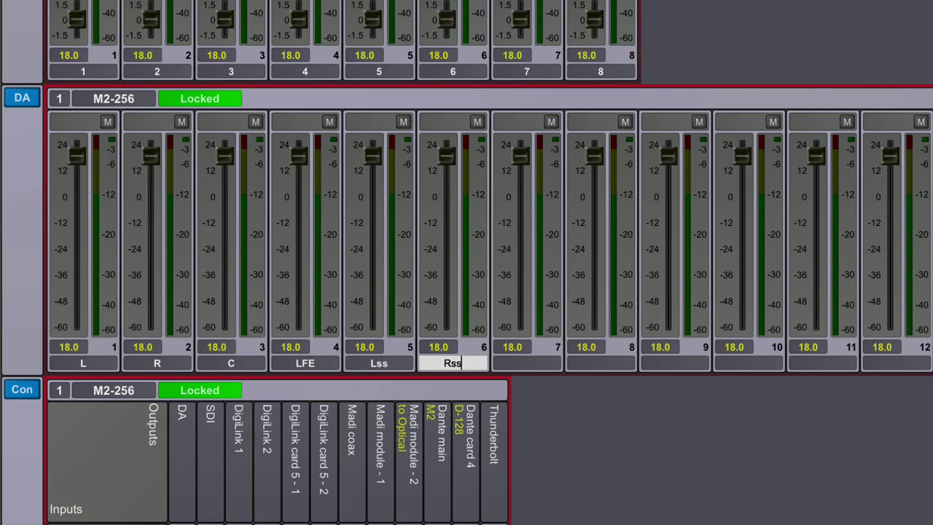
key("Tab")
type("Lrs")
key("Tab")
type("Rrs")
key("Tab")
Step: Name DA outputs 9–15 Lw, Rw, Ltf, Rtf, Ltm, Rtm and Ltr, leaving 16 unnamed
type("Lw")
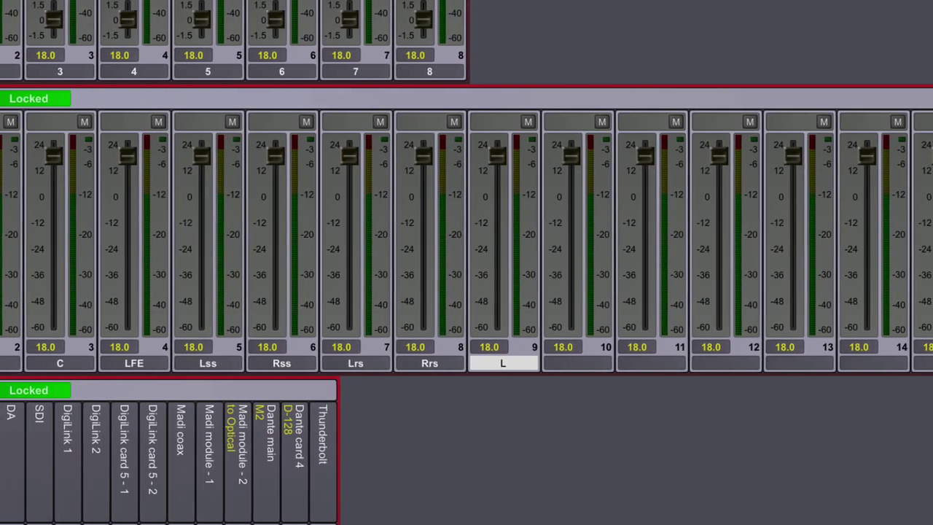
key("Tab")
type("Rw")
key("Tab")
type("Ltf")
key("Tab")
type("Rtf")
key("Tab")
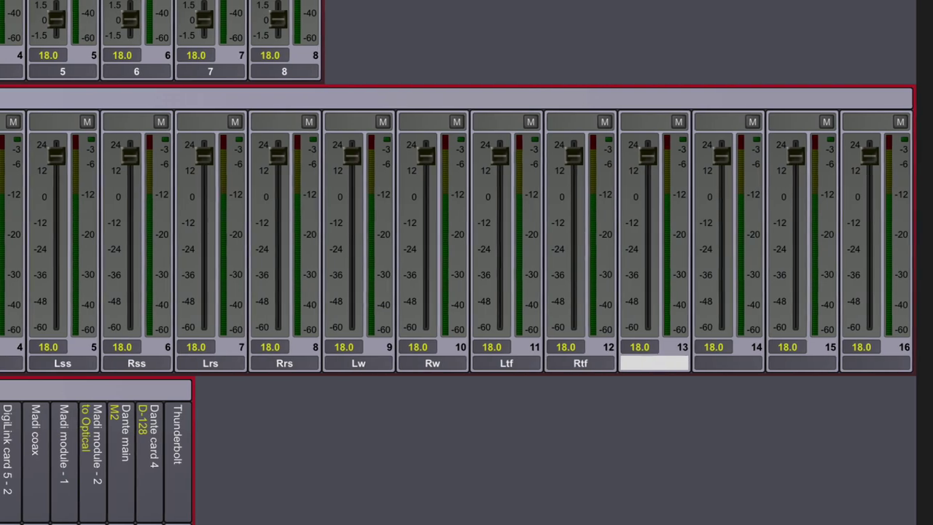
type("Ltm")
key("Tab")
type("Rtm")
key("Tab")
type("L")
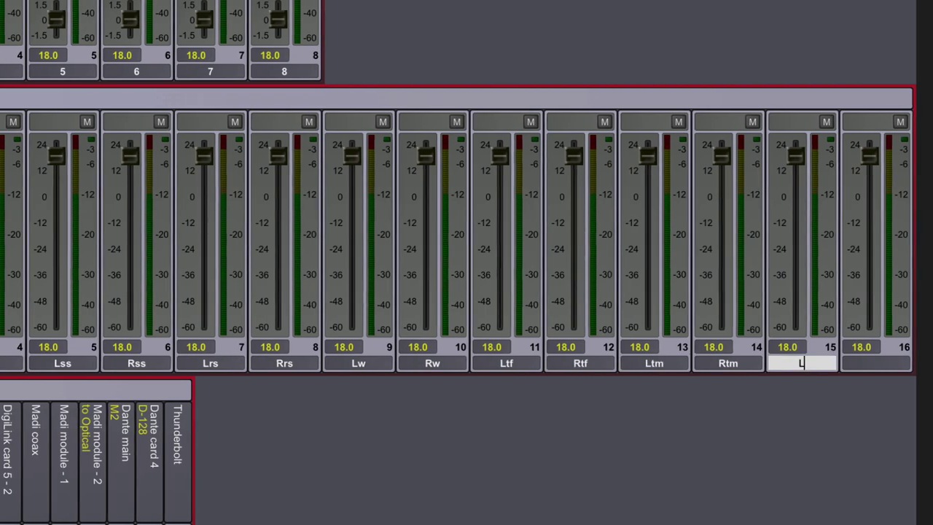
type("tr")
key("Tab")
key("Escape")
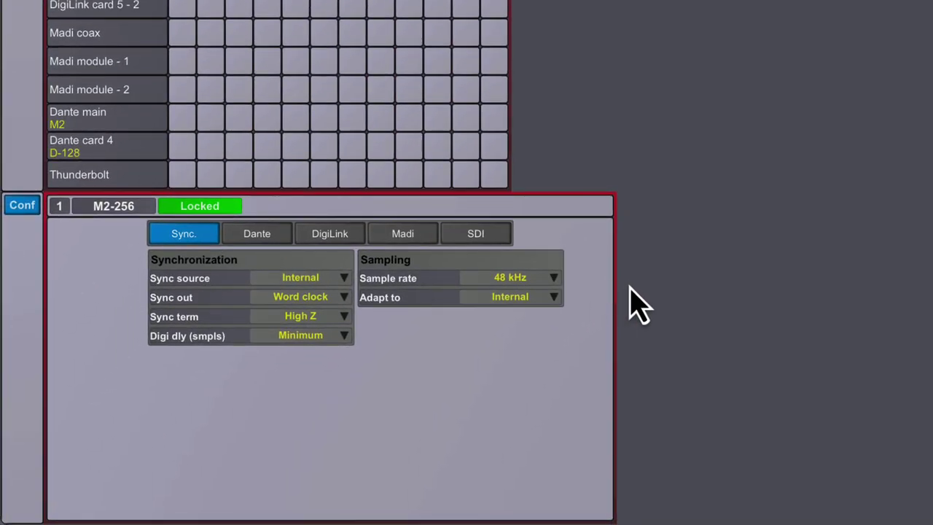
Step: Make sampling adapt to DigiLink 1 and name the main DigiLink ports PT 1-32 and PT 33-64
left_click(556, 297)
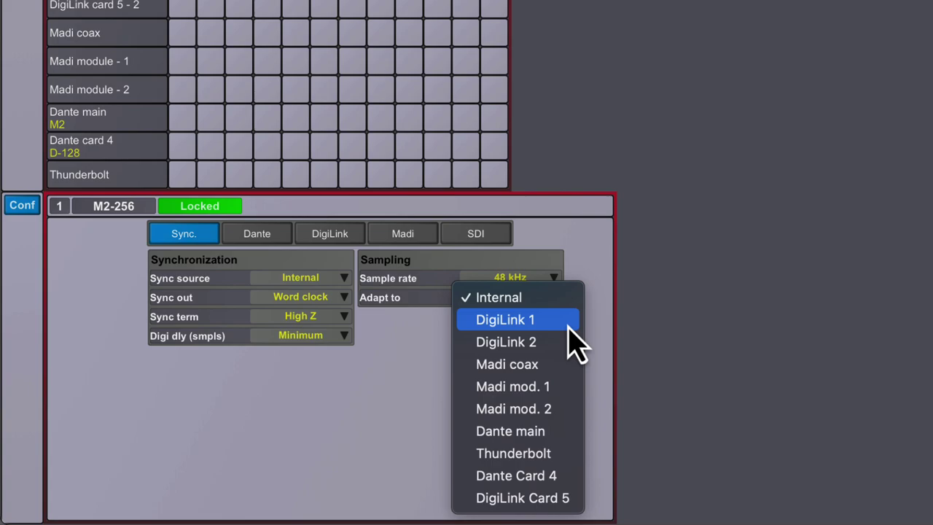
left_click(568, 325)
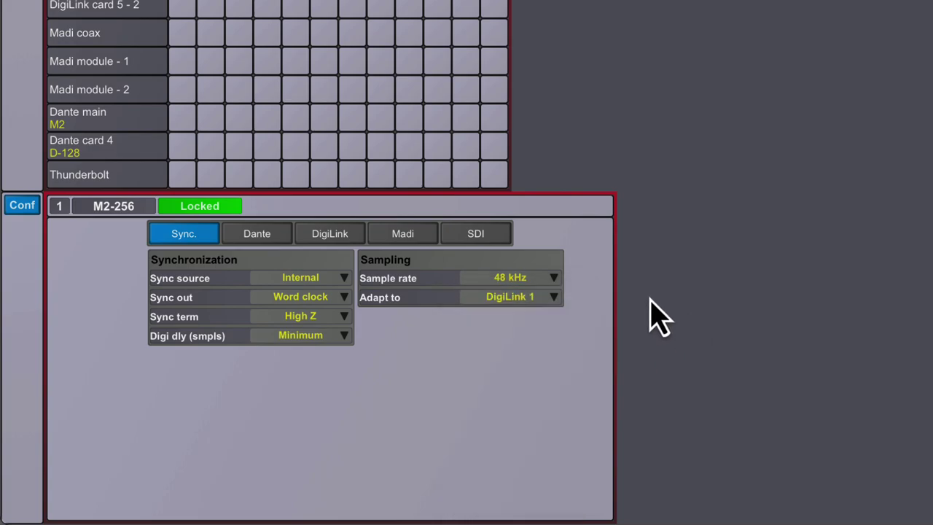
left_click(314, 233)
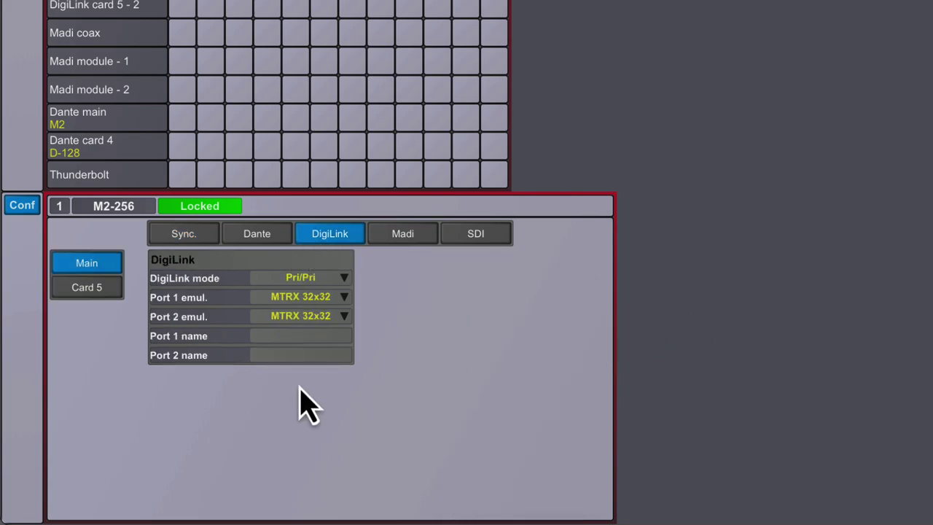
left_click(292, 336)
type("PT")
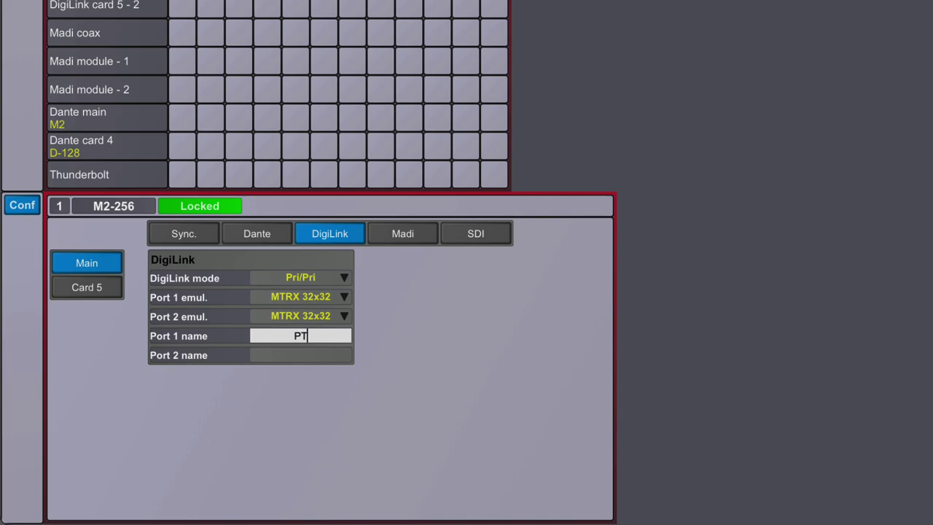
type(" 1-32")
key("Return")
left_click(321, 357)
type("PT 33-64")
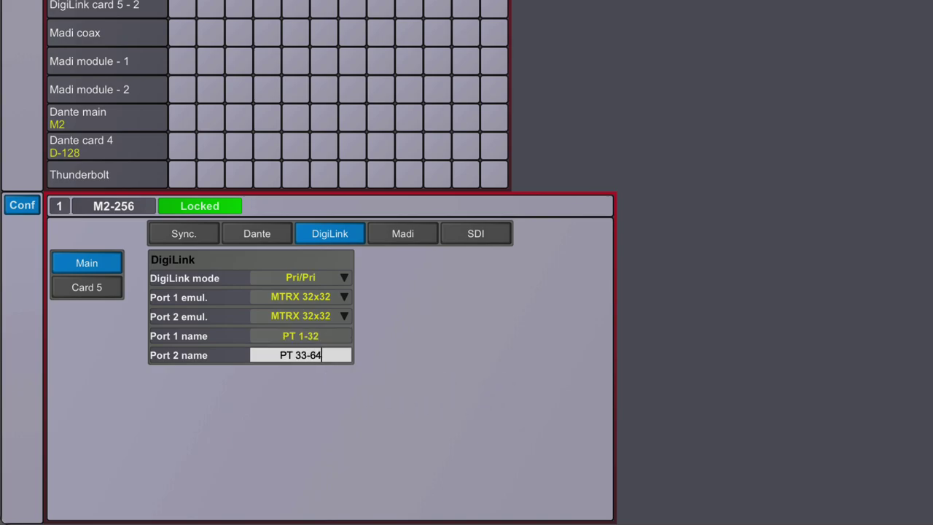
key("Return")
Step: Name the Card 5 DigiLink ports PT 65-96 and PT 97-128, then return to sync settings
left_click(82, 291)
left_click(292, 336)
type("PT 65-96")
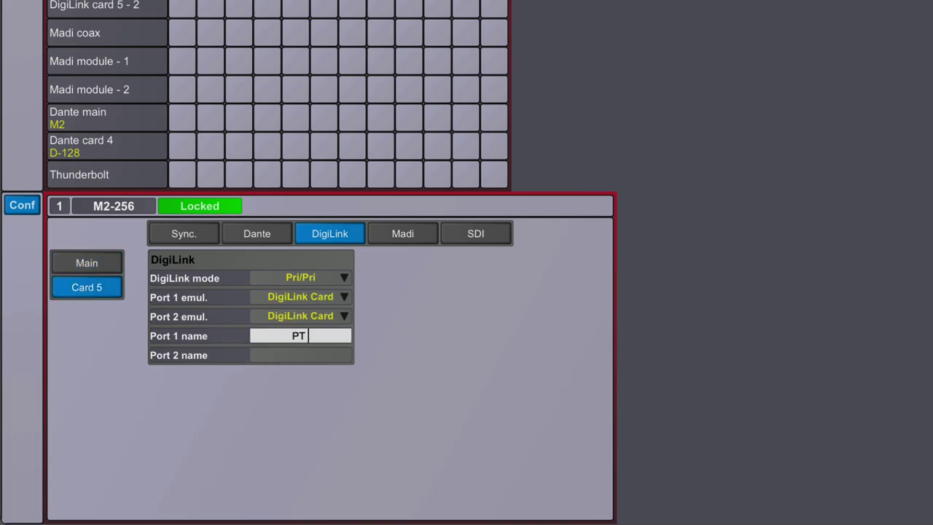
key("Return")
left_click(318, 355)
type("PT ")
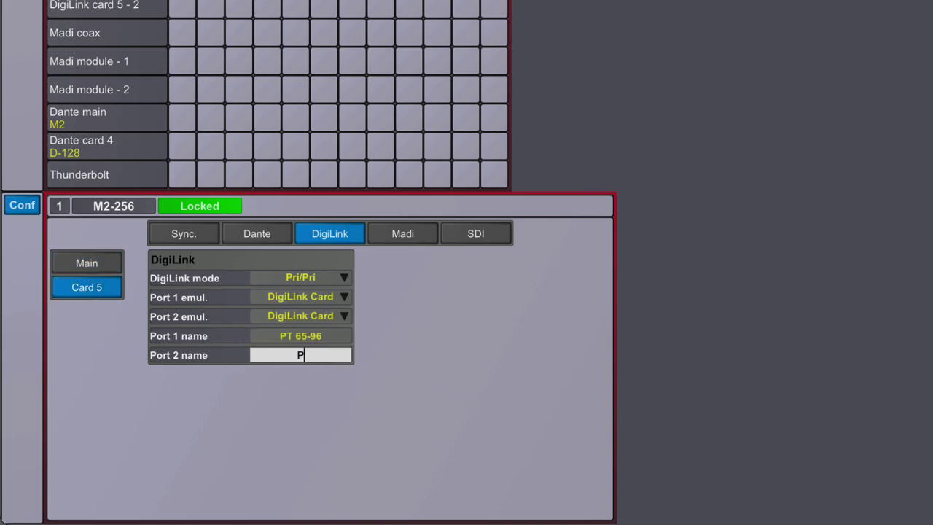
type("97-128")
key("Return")
left_click(111, 268)
left_click(184, 235)
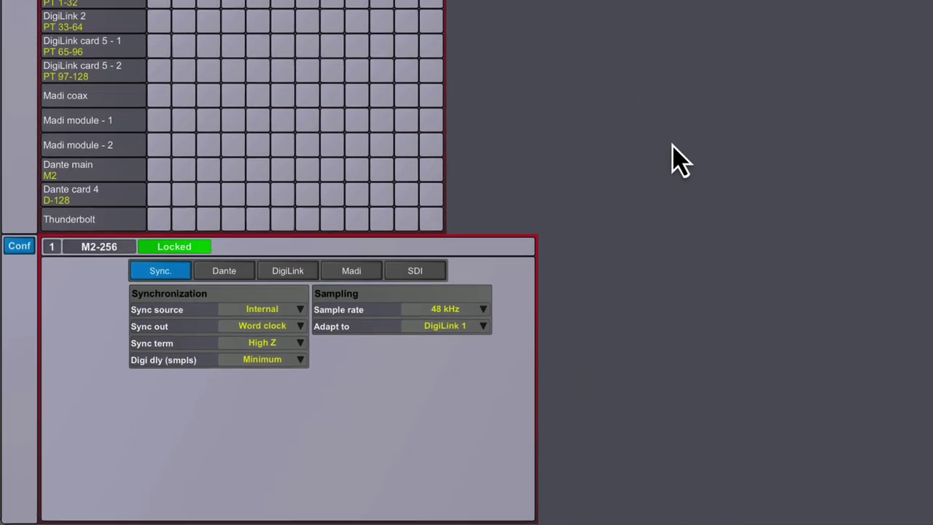
scroll(370, 324, "up", 5)
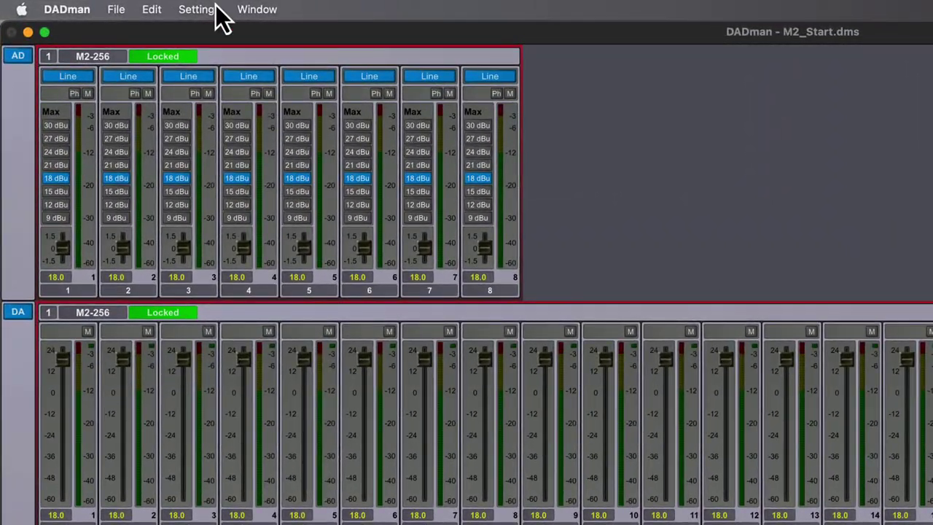
Step: Set up a monitor profile on the M2-256 unit with monitoring enabled and add a monitor
left_click(142, 6)
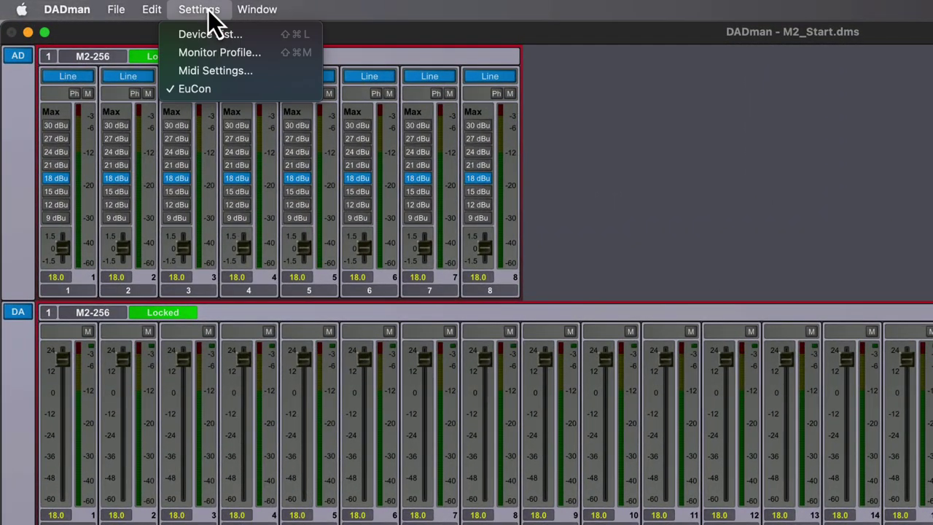
left_click(263, 58)
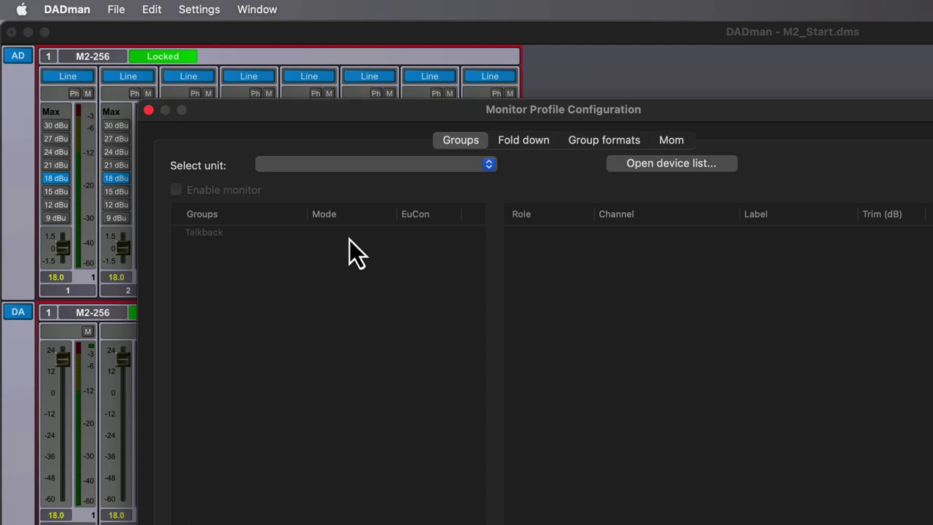
left_click(349, 164)
left_click(462, 169)
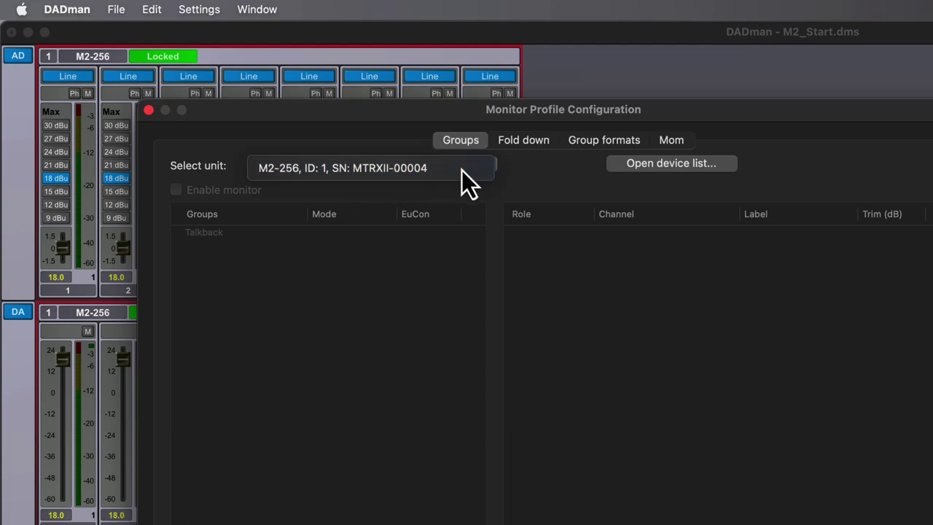
left_click(177, 192)
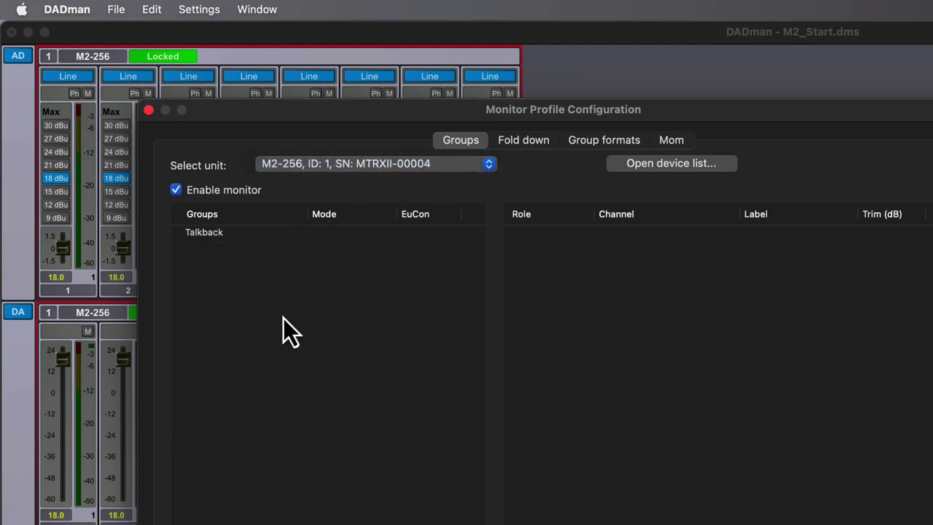
right_click(245, 319)
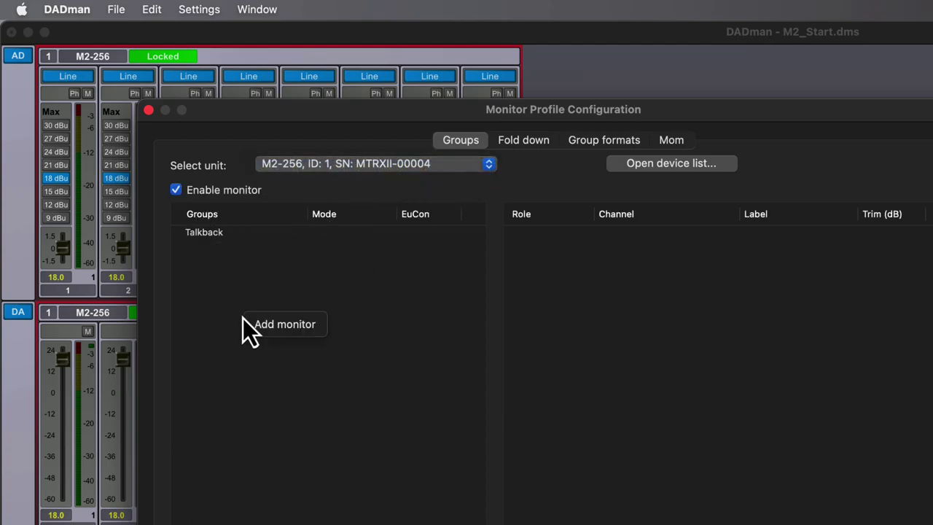
left_click(318, 331)
Step: Rename the monitor 'Control Room', set it to Master mode and EuCon mode Control Room
double_click(204, 248)
type("Control Room")
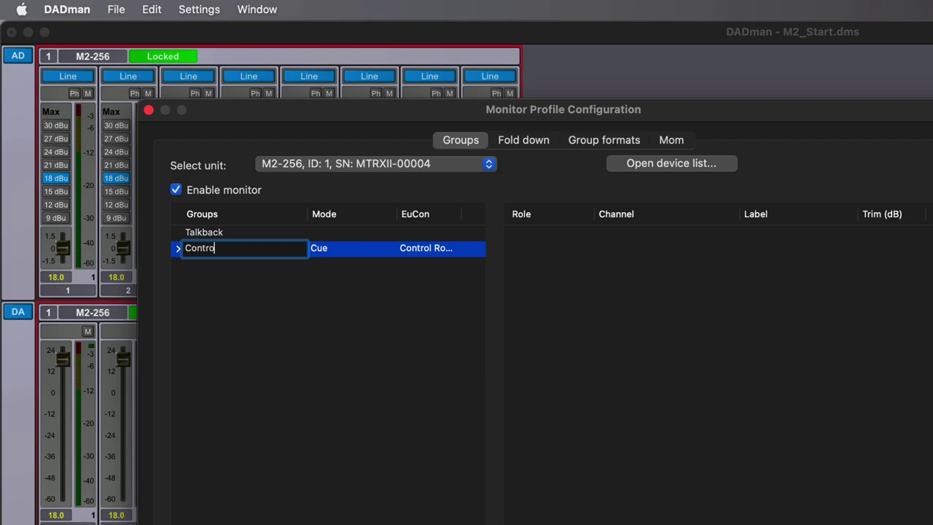
key("Return")
right_click(335, 250)
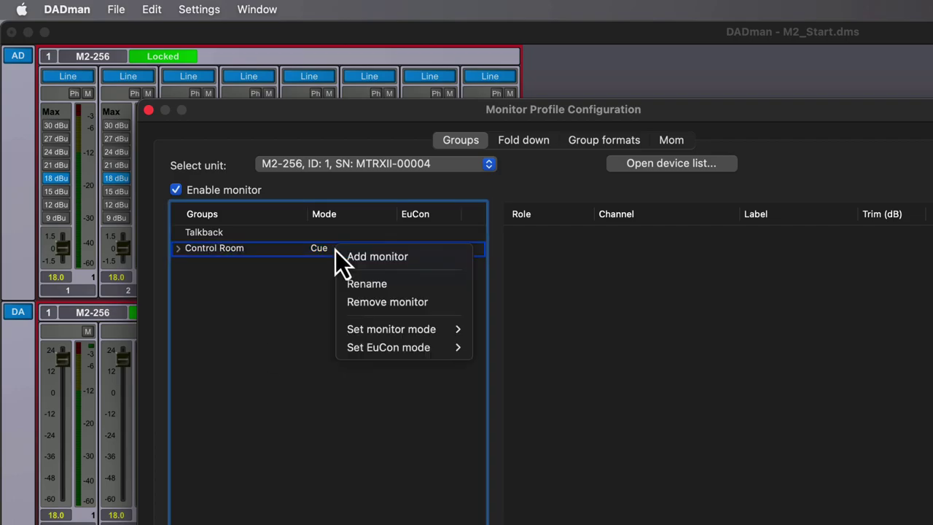
mouse_move(458, 333)
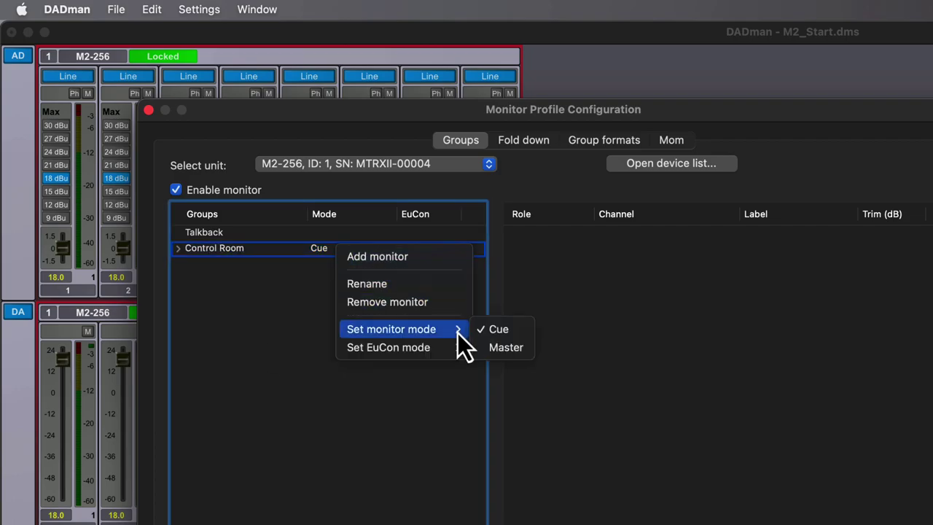
left_click(526, 356)
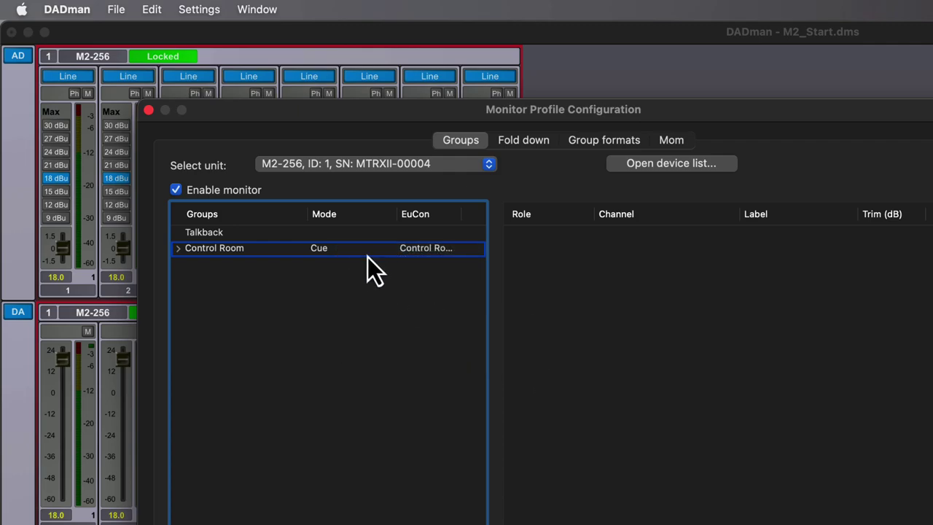
right_click(324, 253)
mouse_move(447, 354)
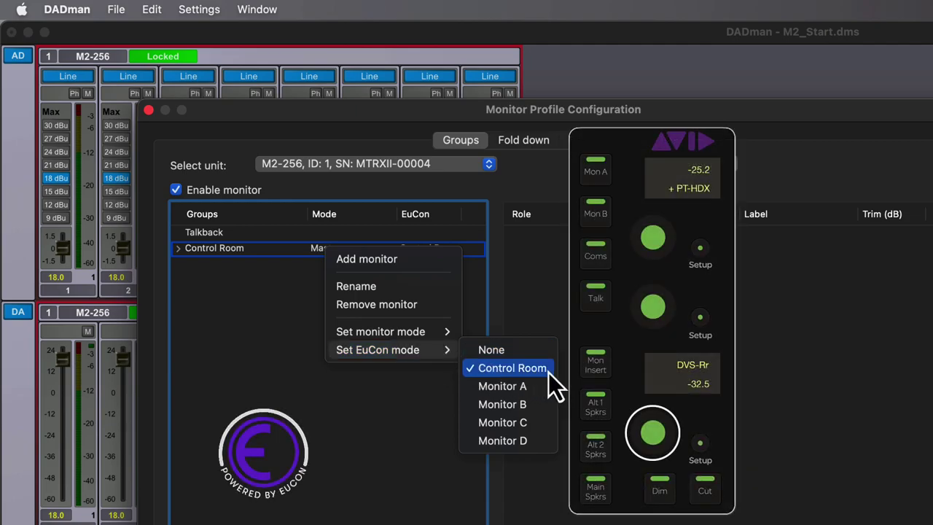
left_click(234, 374)
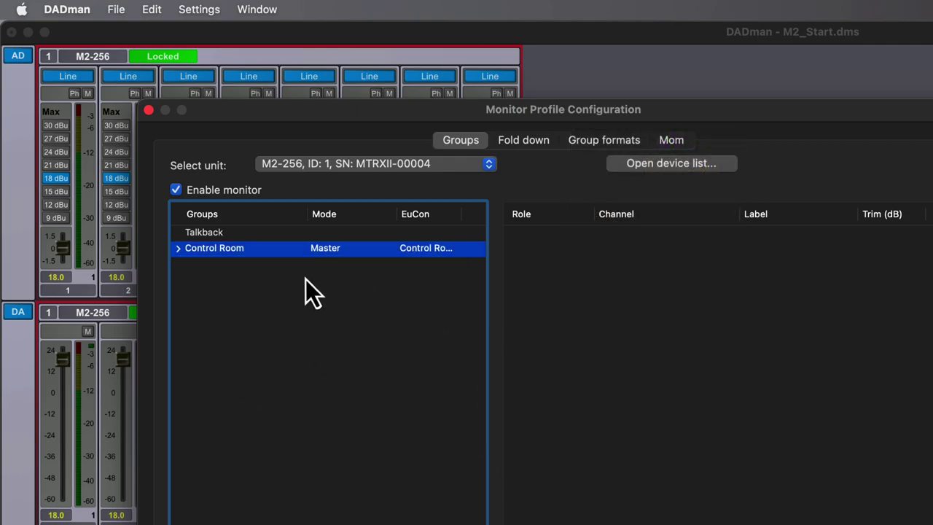
Step: Create a custom format '9.1.6 Dolby' with L/C/R, 2 side pairs, 3 top pairs and 1 rear pair
left_click(599, 143)
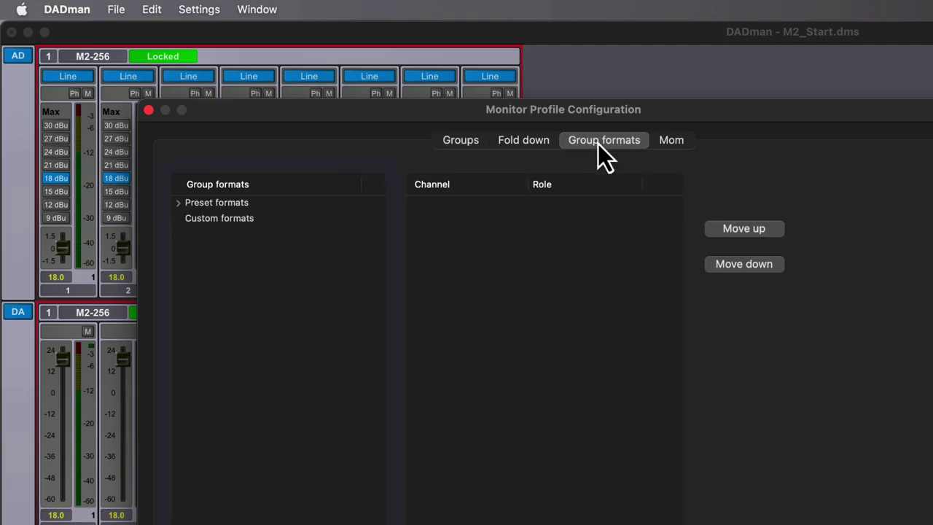
left_click(221, 226)
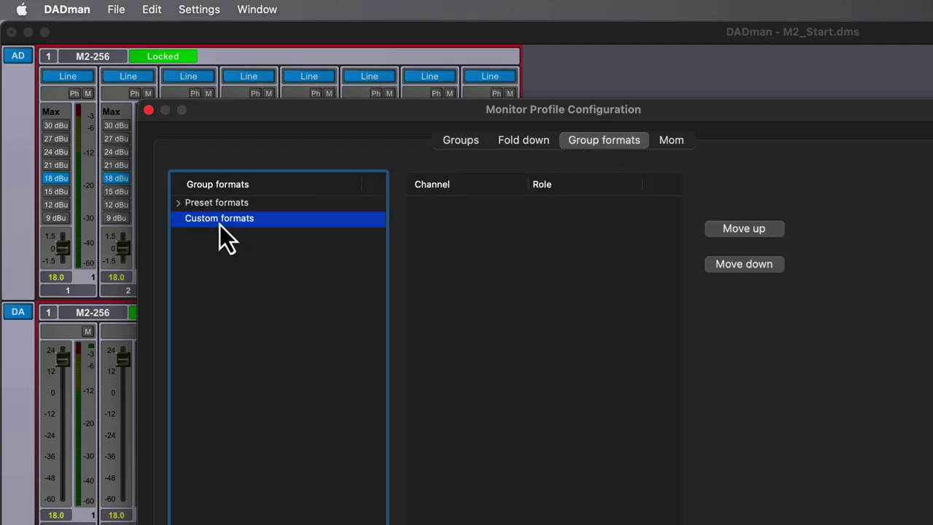
right_click(220, 224)
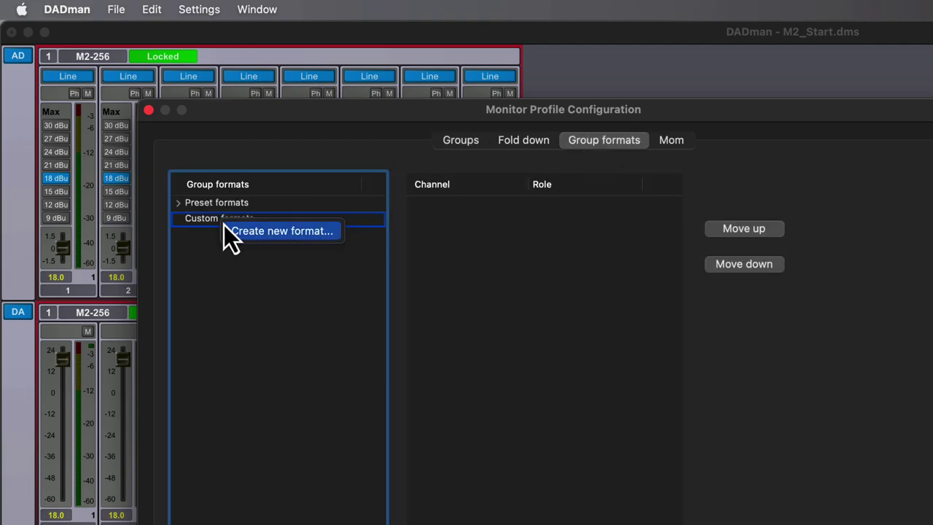
left_click(329, 237)
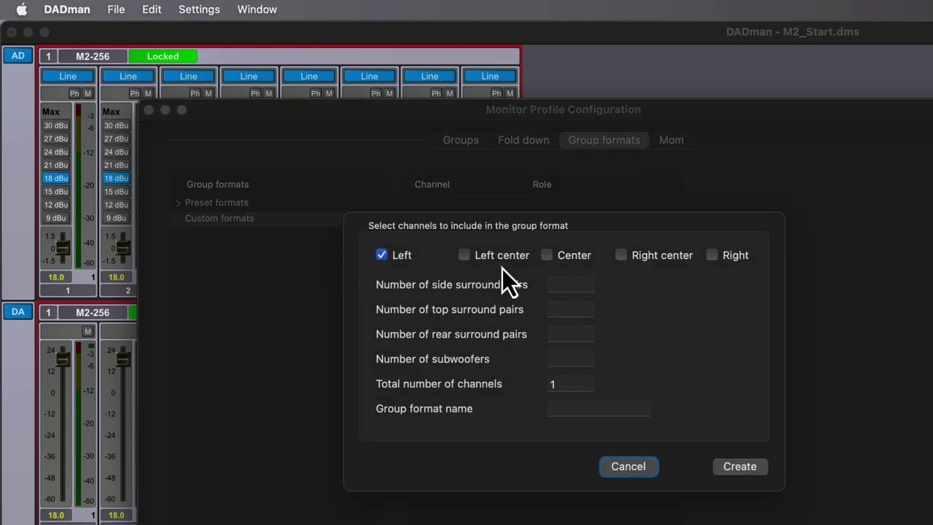
left_click(571, 286)
type("2")
key("Tab")
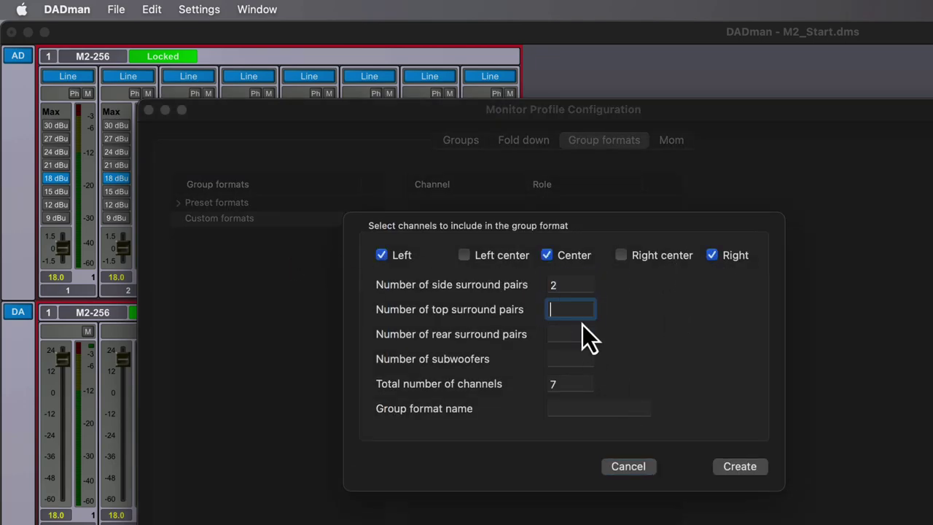
type("3")
key("Tab")
type("1")
key("Tab")
type("1")
key("Tab")
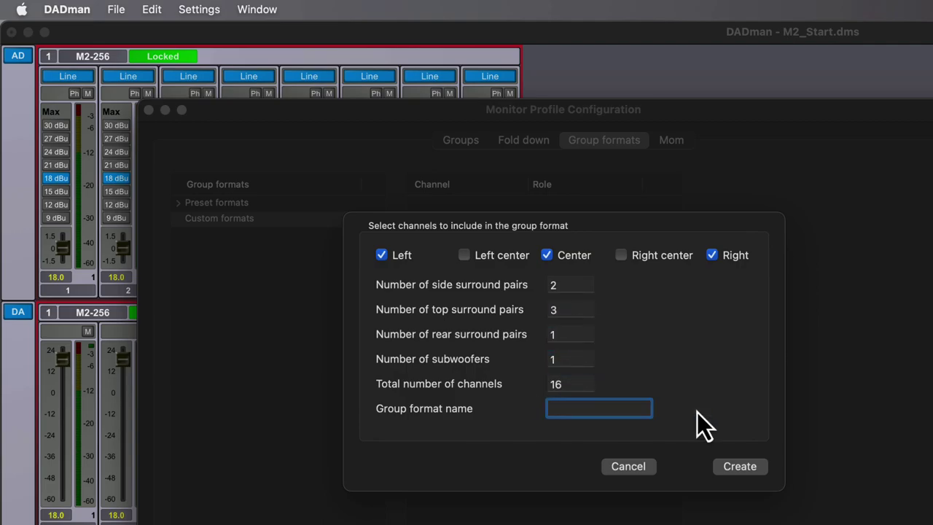
type("9.1.6")
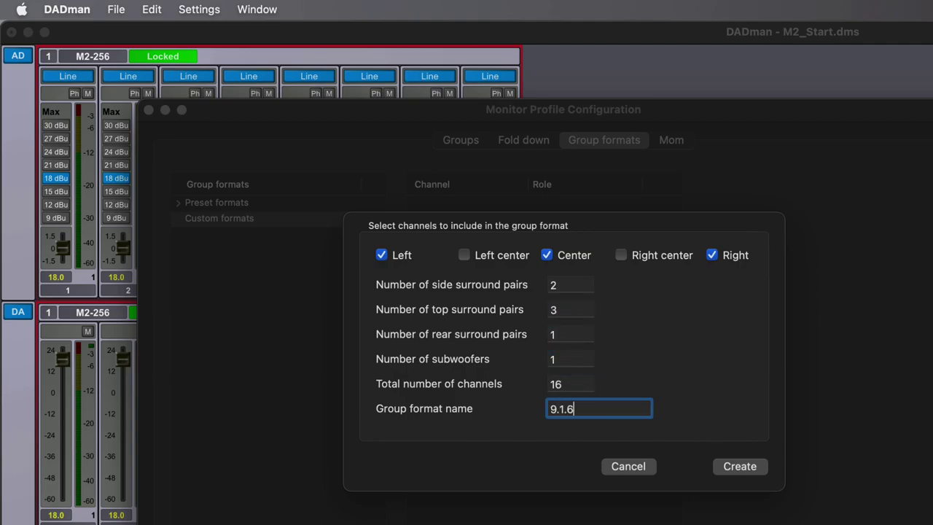
type(" Dolby")
left_click(748, 471)
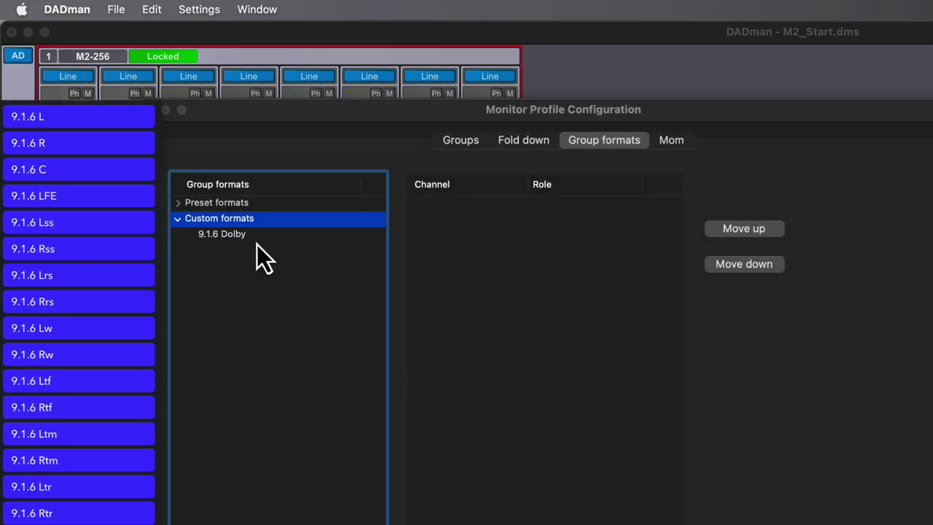
Step: Reorder 9.1.6 Dolby so Center follows Right and LFE sits at channel 4
left_click(256, 238)
left_click_drag(545, 218, 546, 235)
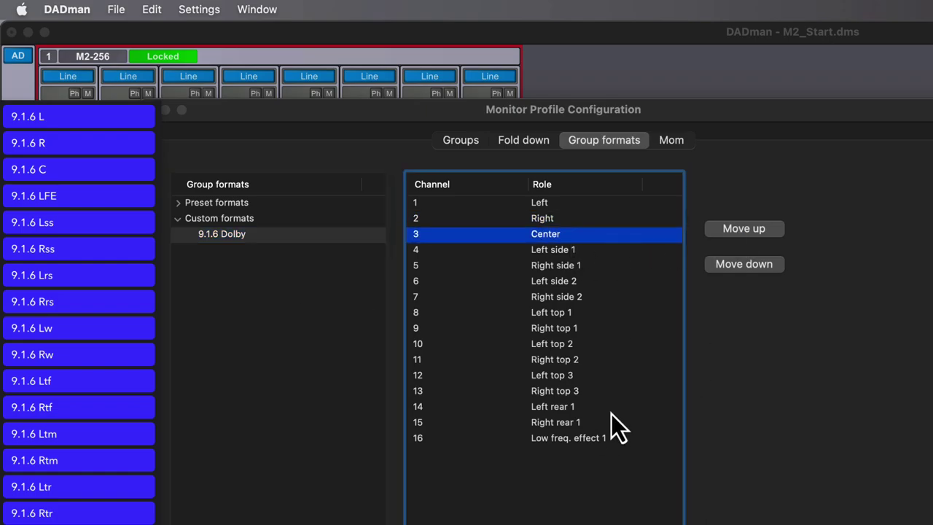
left_click_drag(568, 438, 601, 267)
left_click(601, 280)
Step: Move Left rear 1 and Right rear 1 ahead of the sides, then review the channel order
left_click(584, 425)
left_click(737, 229)
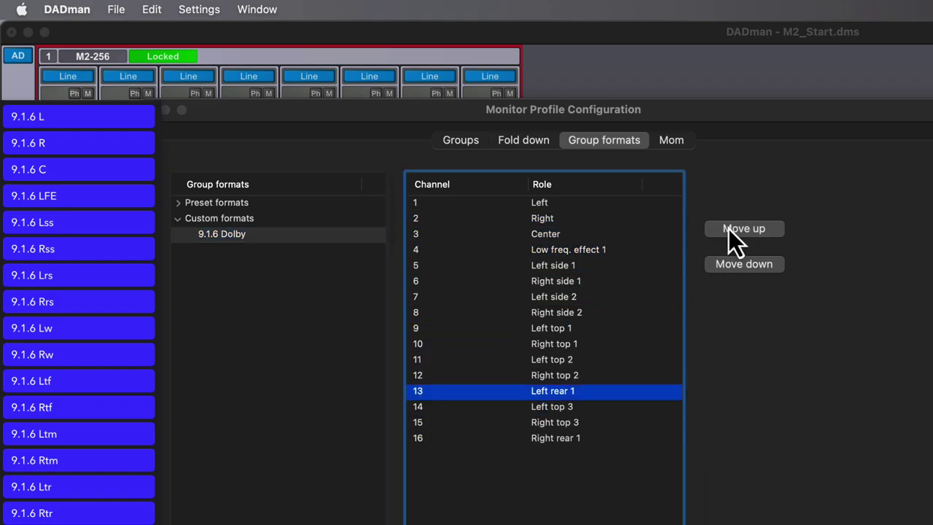
left_click(738, 228)
left_click(569, 438)
left_click(738, 228)
left_click(738, 229)
left_click(591, 328)
left_click(590, 359)
left_click(589, 390)
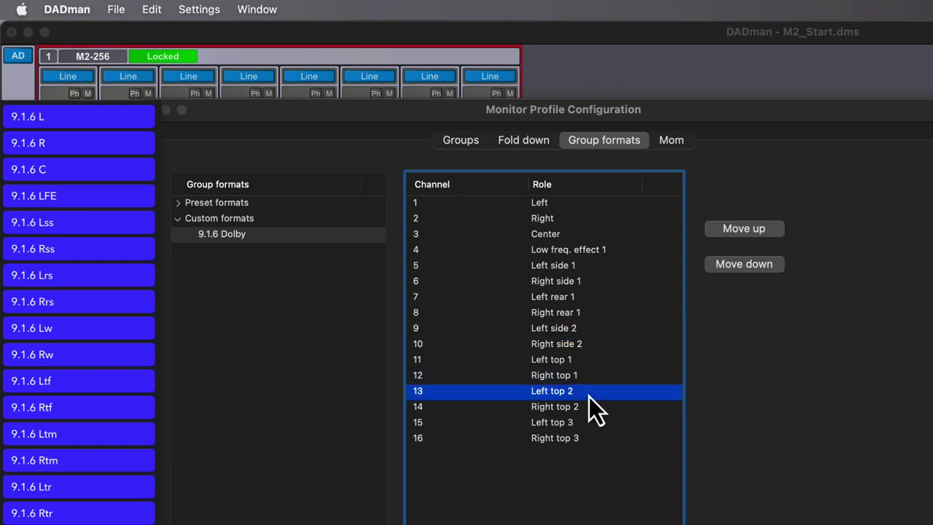
left_click(587, 422)
left_click(578, 206)
Step: Add a new Control Room source named 'DAR 9.1.6'
left_click(463, 143)
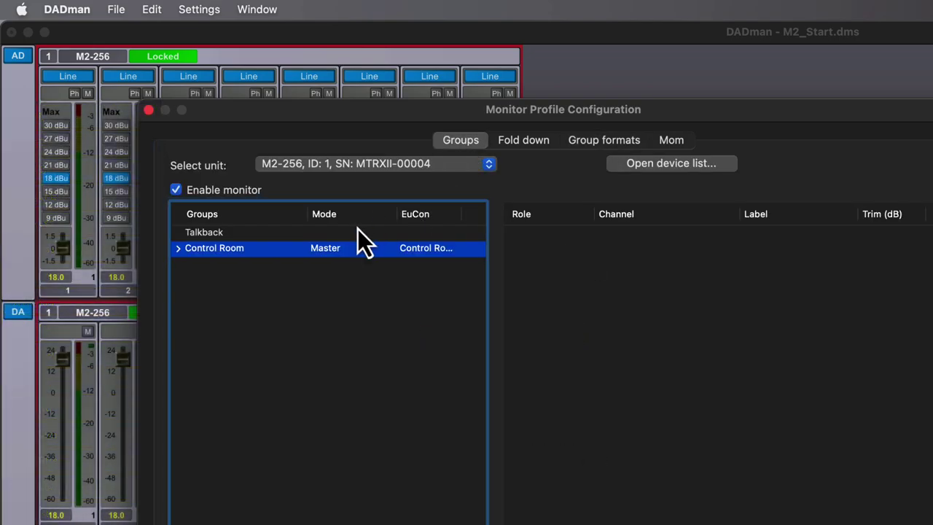
left_click(177, 254)
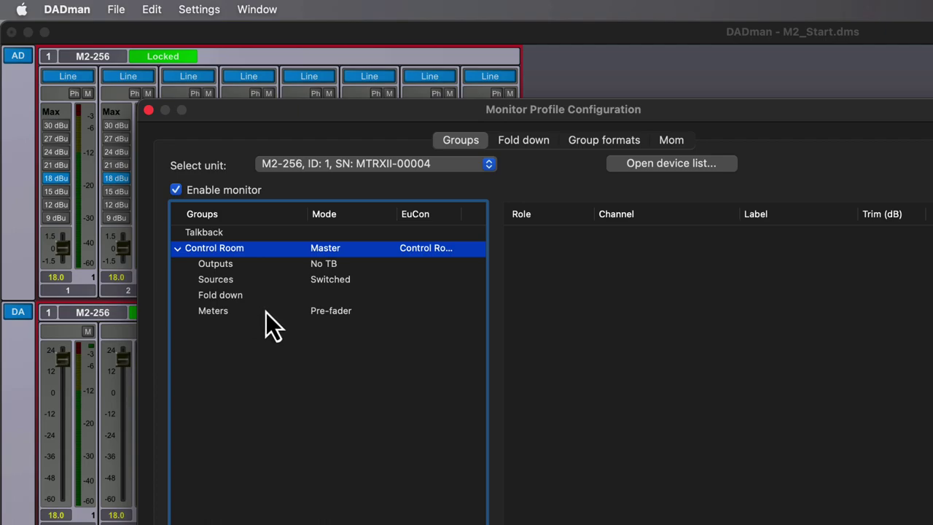
left_click(253, 285)
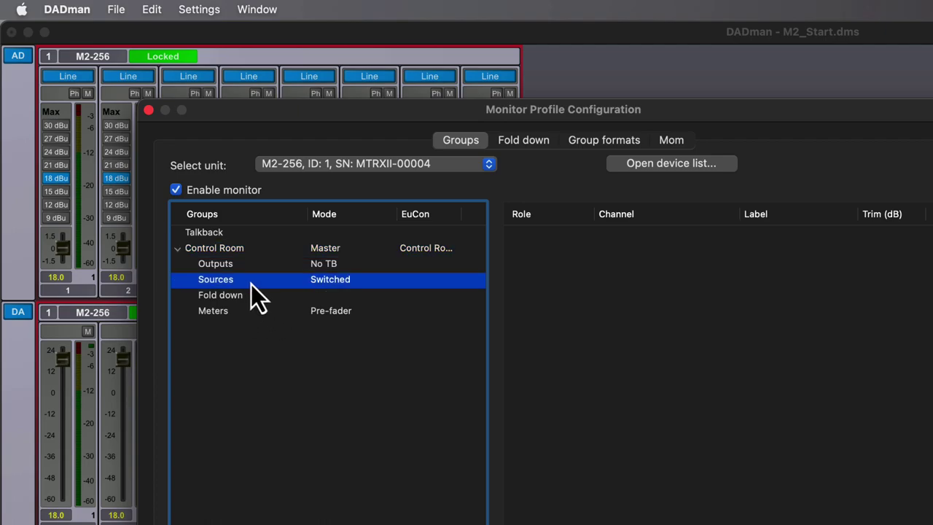
right_click(254, 284)
left_click(372, 291)
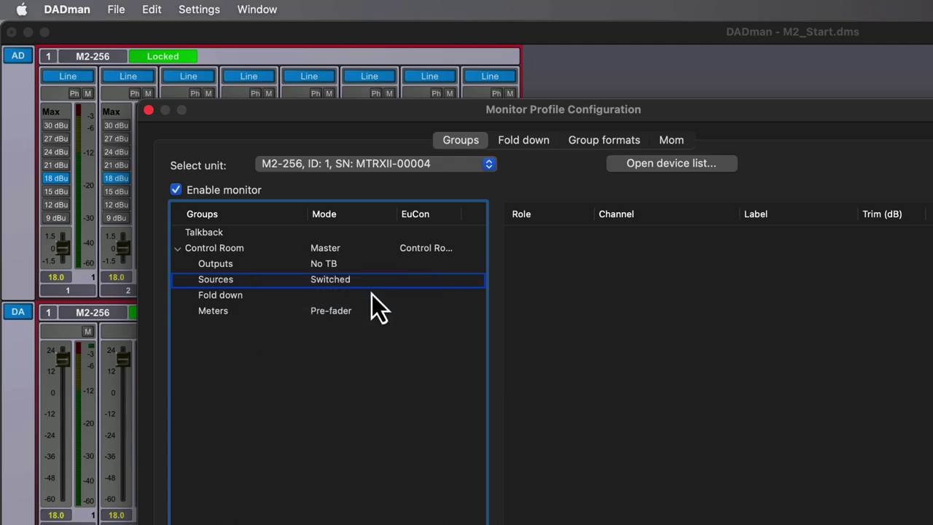
left_click(191, 281)
double_click(250, 298)
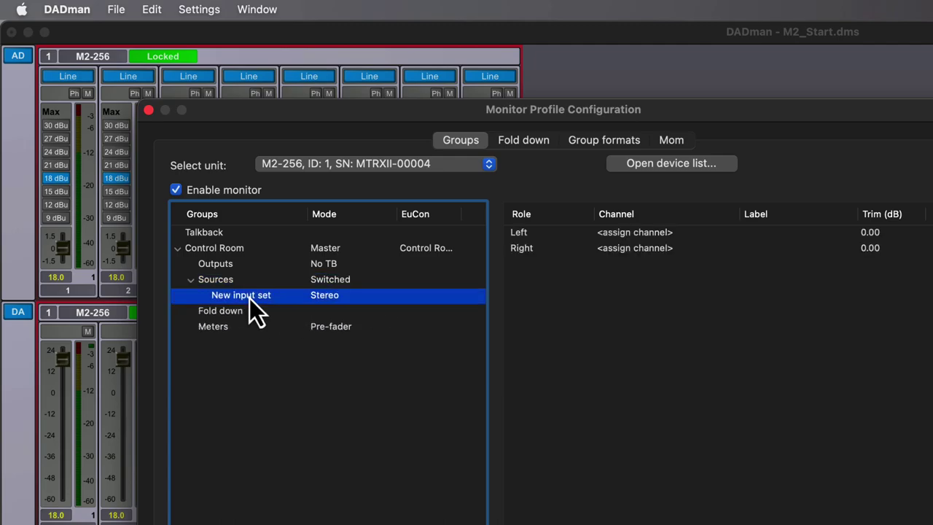
type("DAR 9.1.")
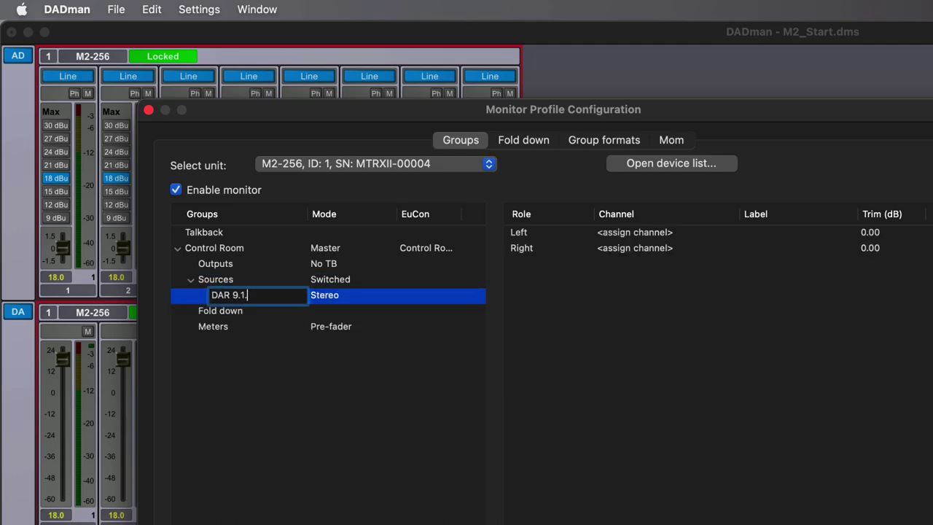
type("6")
key("Return")
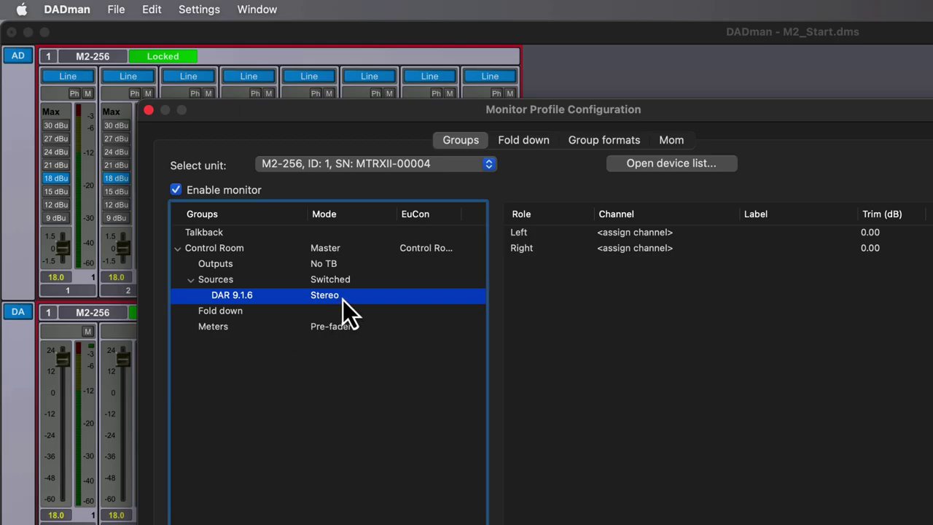
Step: Give DAR 9.1.6 the 9.1.6 Dolby format and feed its roles from Thunderbolt ch. 1–16
right_click(343, 299)
mouse_move(437, 441)
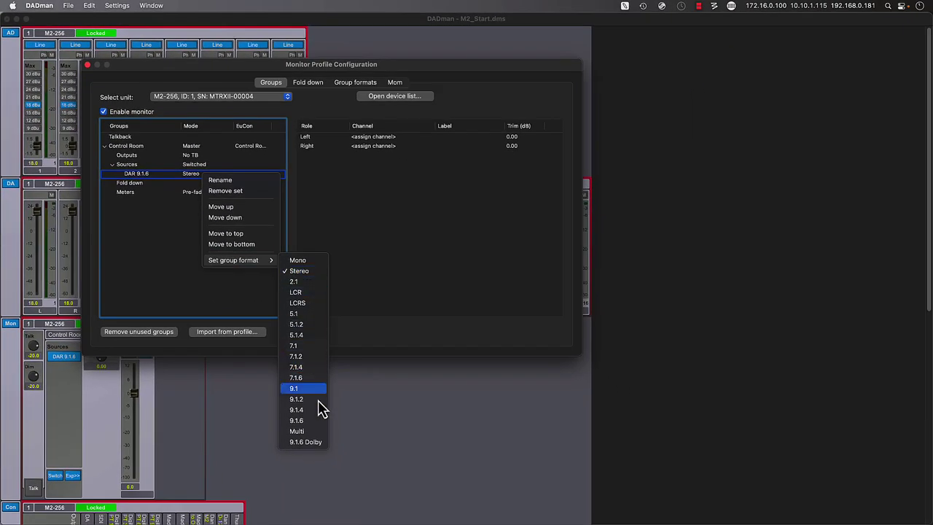
left_click(307, 441)
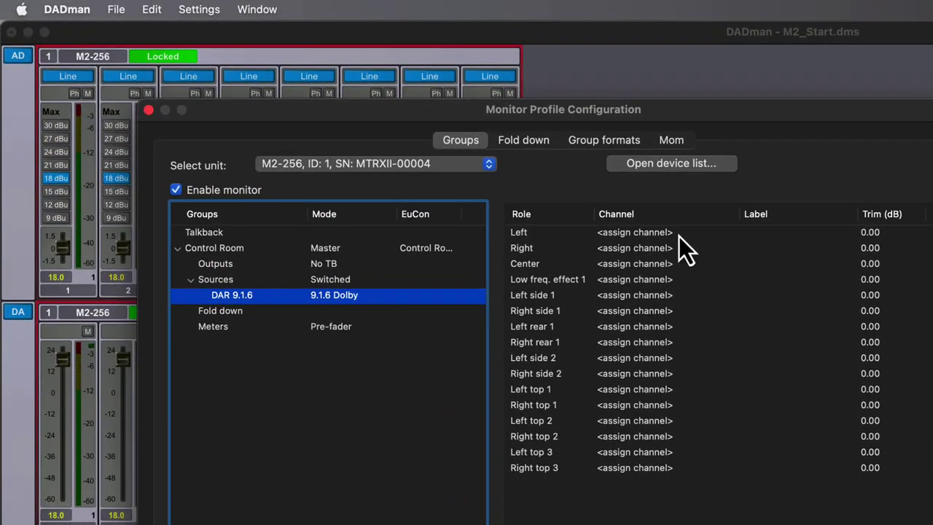
left_click(406, 141)
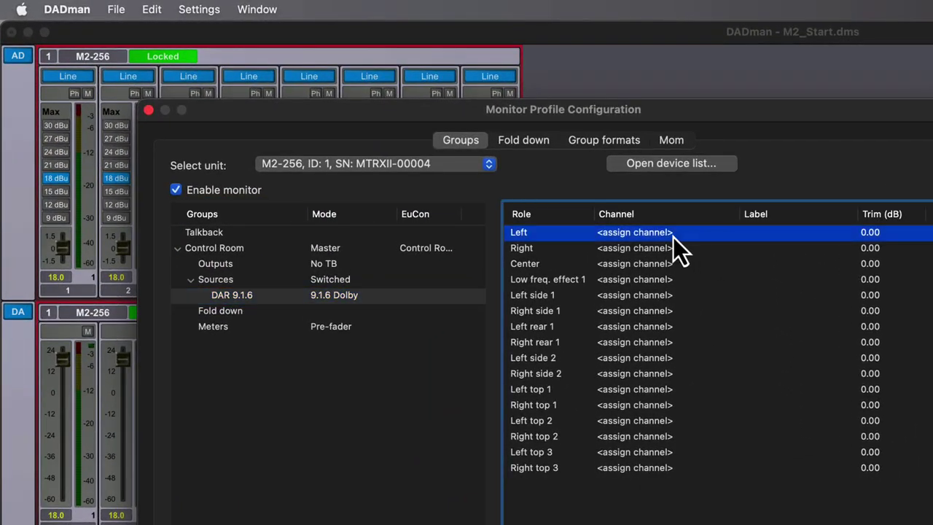
left_click(673, 237)
mouse_move(708, 242)
mouse_move(792, 446)
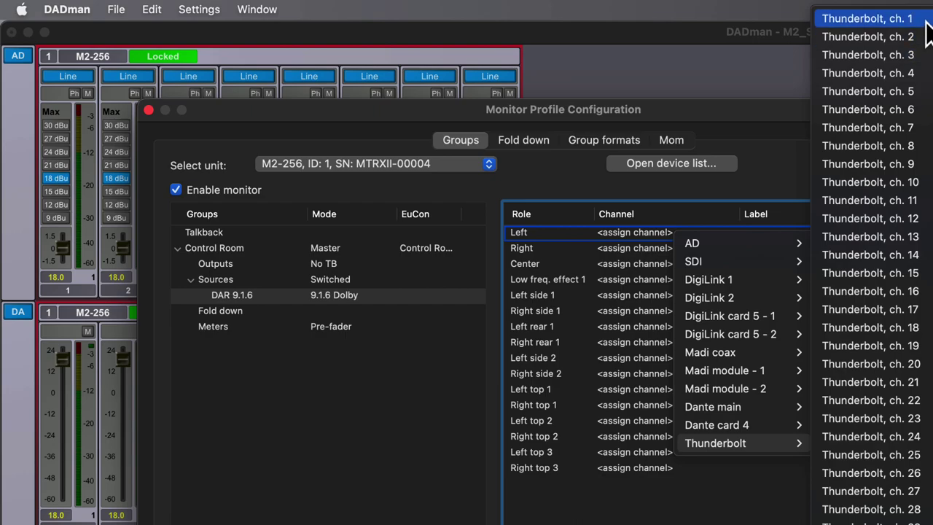
left_click(867, 18)
left_click(665, 251)
left_click(663, 253)
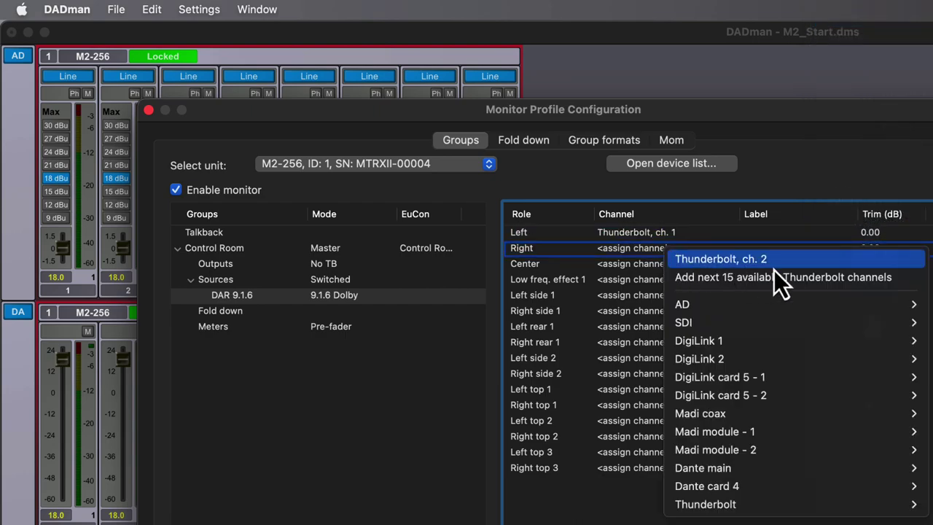
left_click(903, 280)
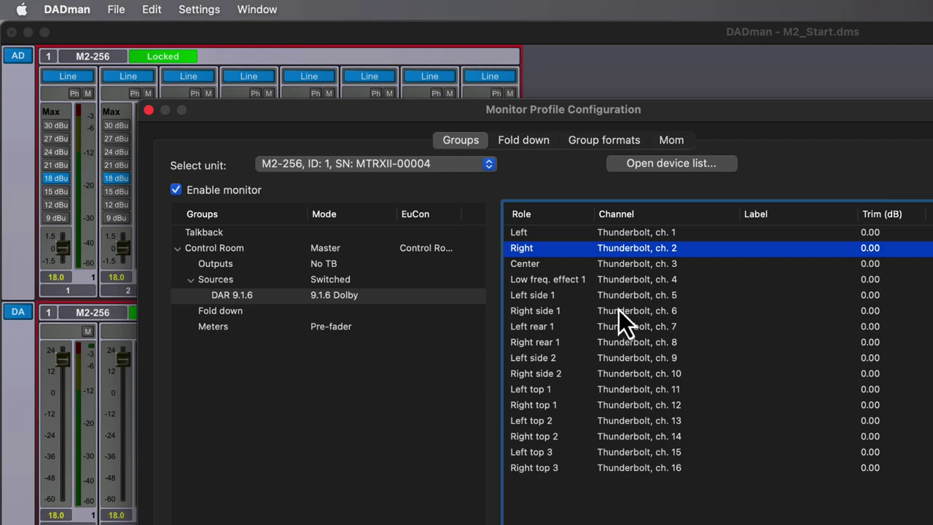
left_click(229, 290)
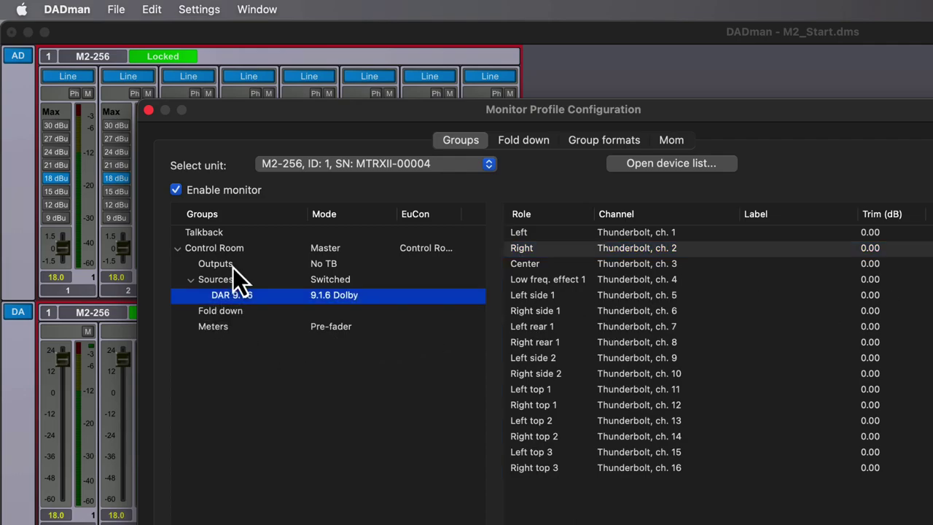
Step: Add a new Control Room output set named 'ATC 9.1.6'
left_click(232, 265)
right_click(235, 267)
left_click(284, 274)
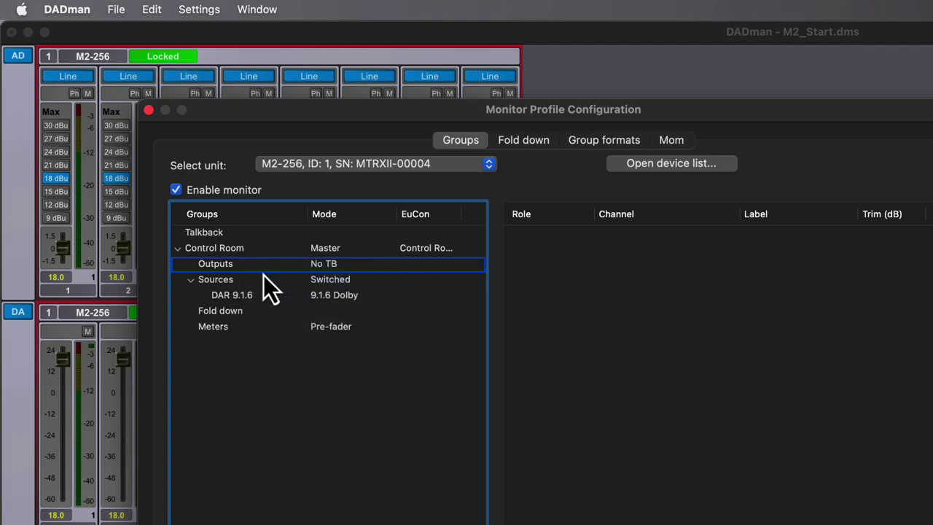
left_click(191, 264)
double_click(245, 279)
type("ATC 9.1.6")
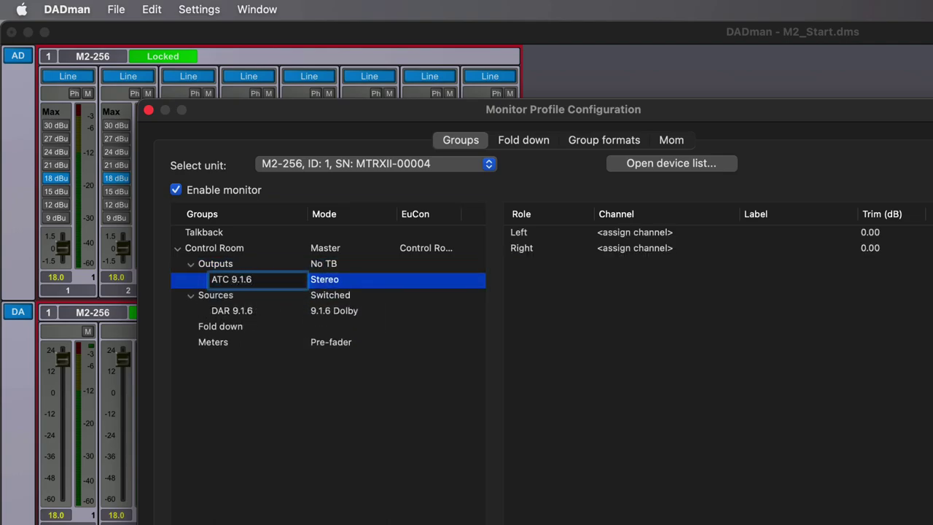
Step: Set ATC 9.1.6 to 9.1.6 Dolby format and route its roles to DA channels 1–16
right_click(344, 281)
mouse_move(394, 425)
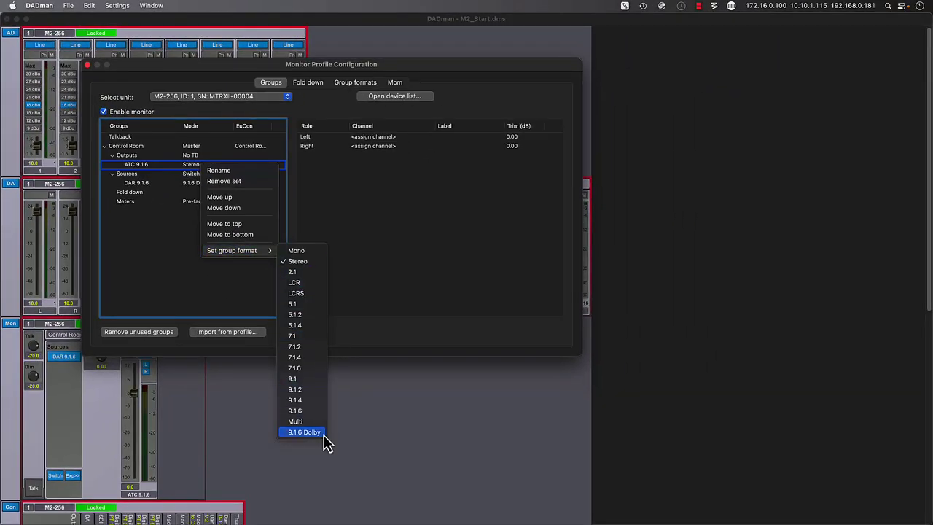
left_click(326, 432)
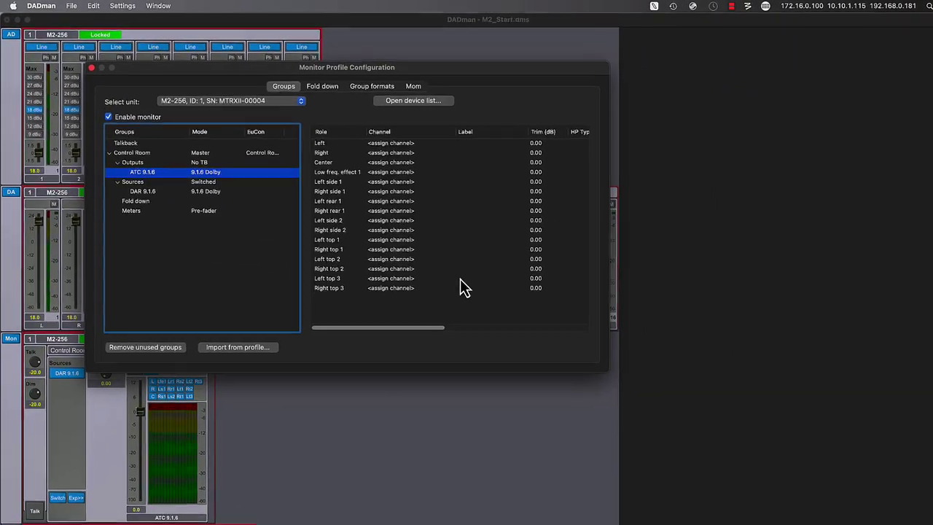
left_click(373, 136)
mouse_move(451, 142)
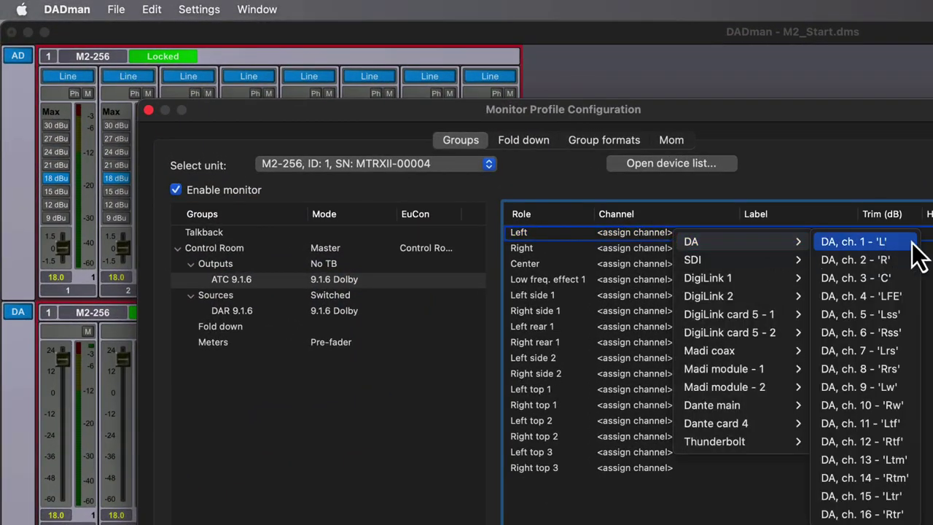
left_click(857, 241)
left_click(694, 247)
left_click(883, 275)
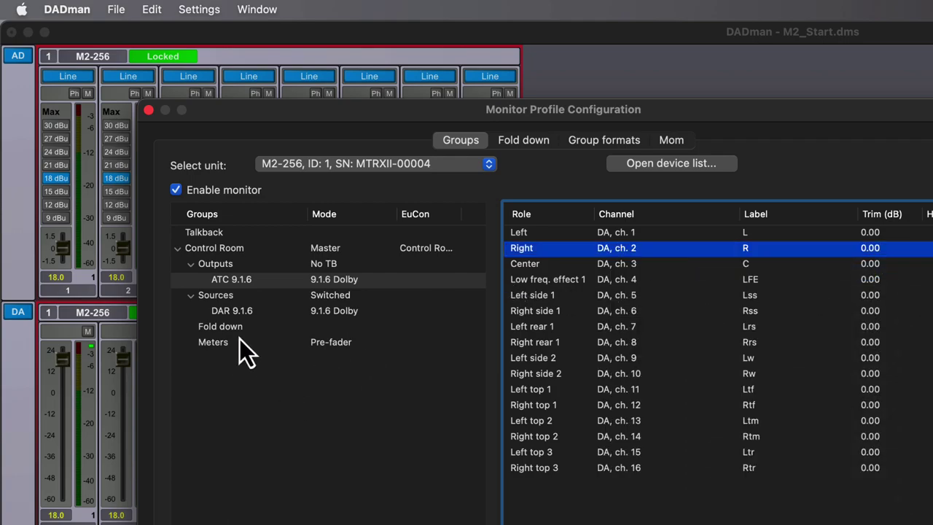
Step: Close the configuration window and save the profile as M2_Start_MP.dmprof
left_click(148, 111)
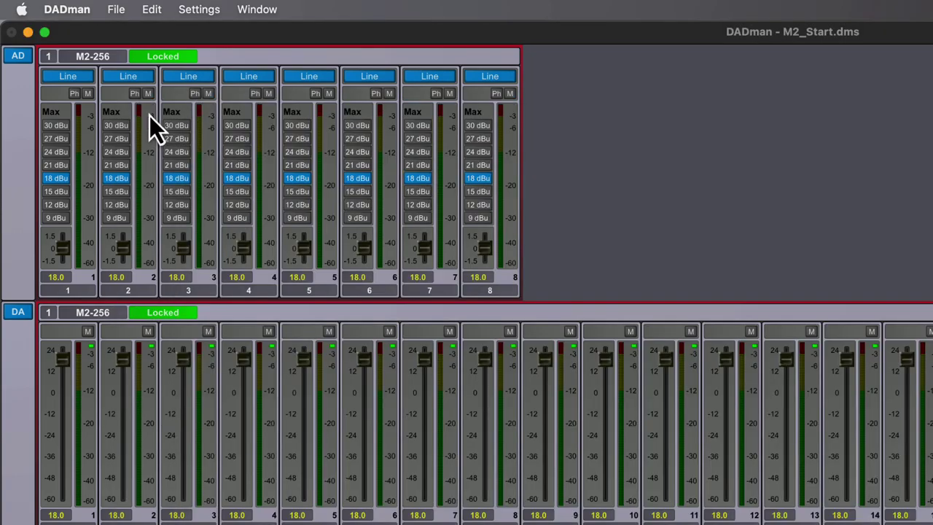
left_click(116, 10)
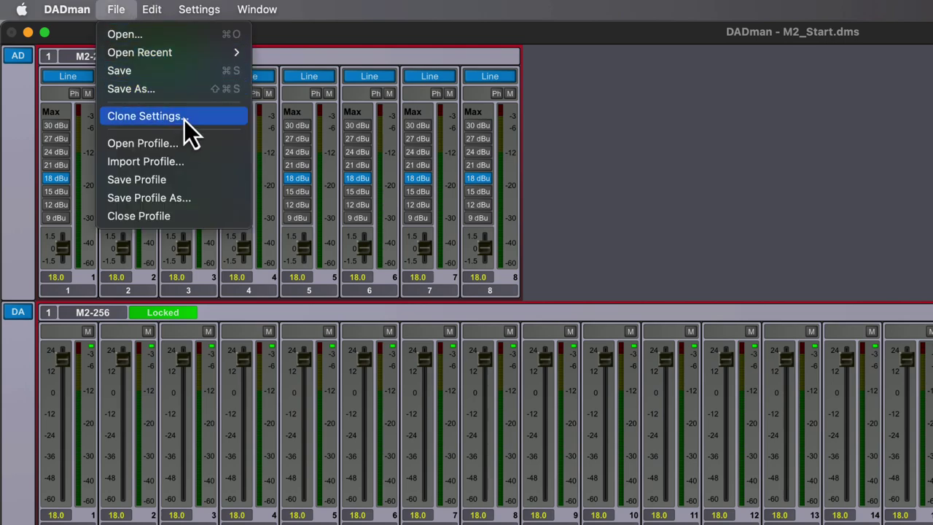
left_click(230, 203)
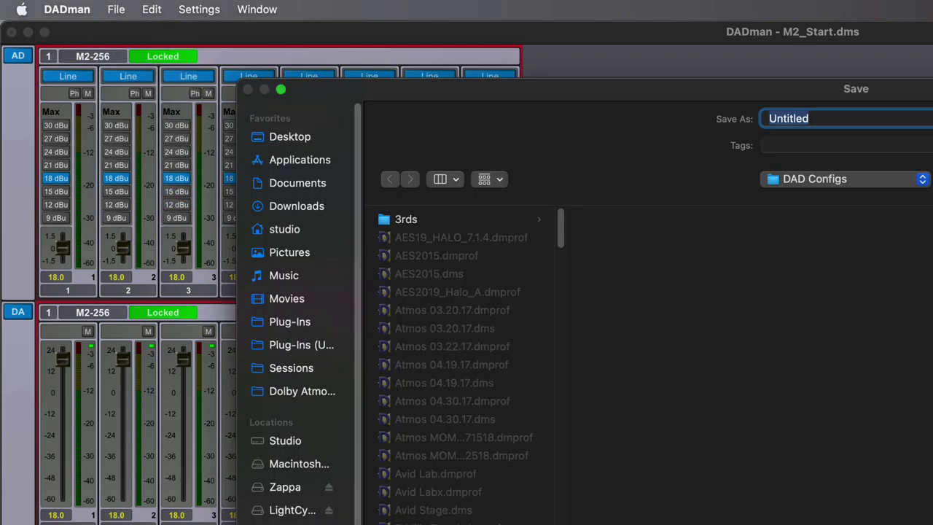
type("M2_Start")
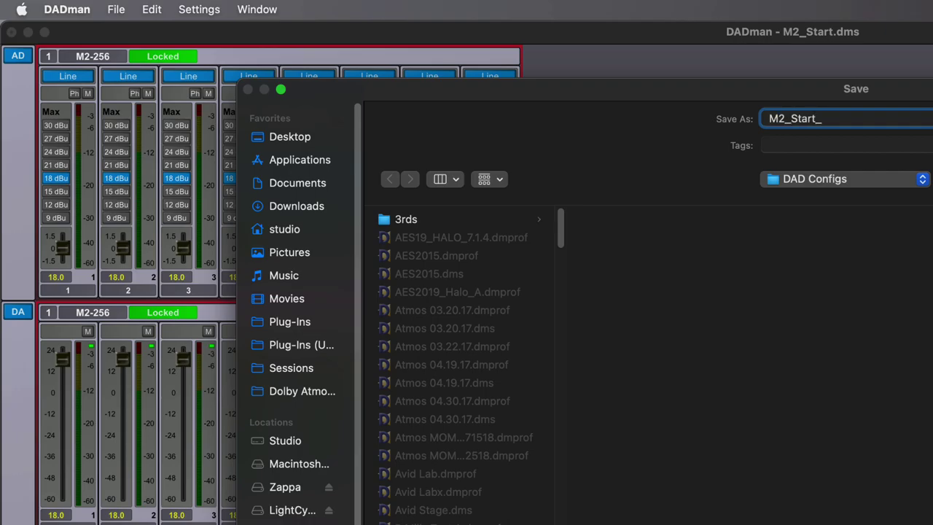
type("_MP")
key("Return")
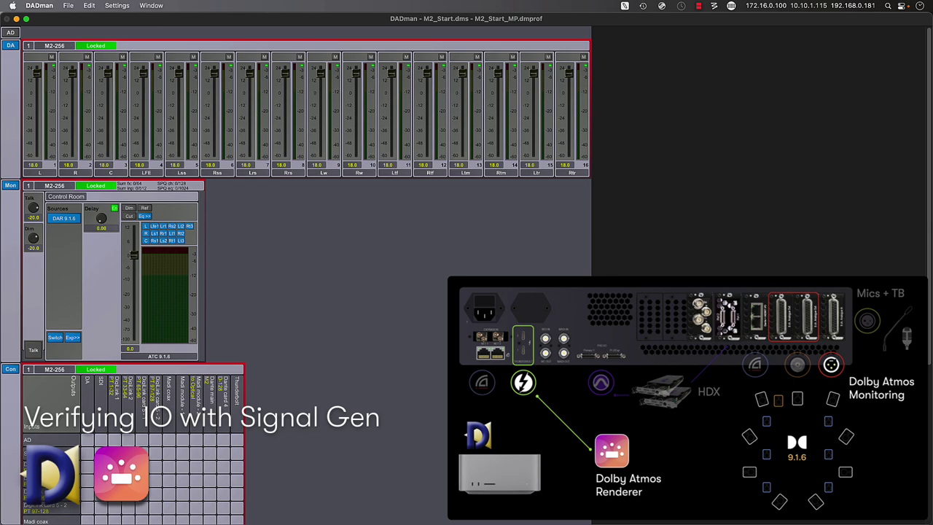
Step: Expand the Control Room monitor panel and open the renderer's Speaker Calibration window
left_click(72, 337)
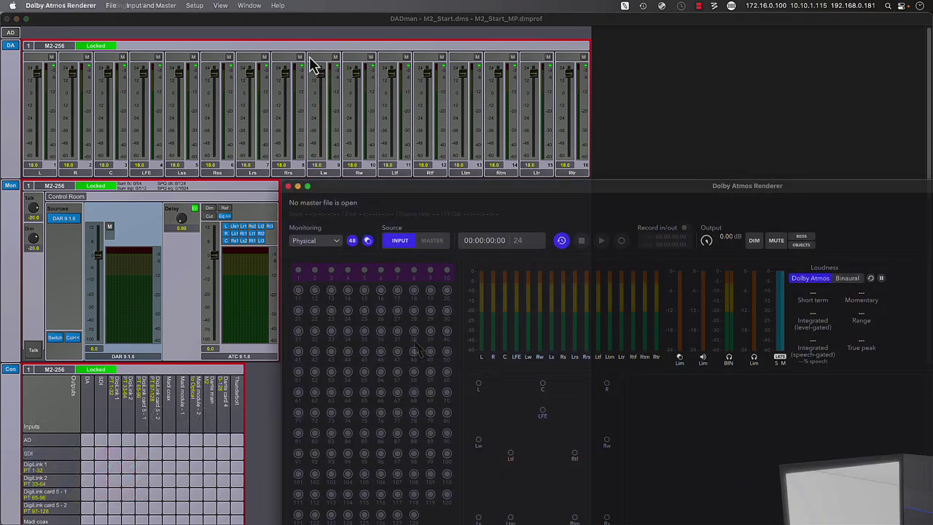
left_click(198, 7)
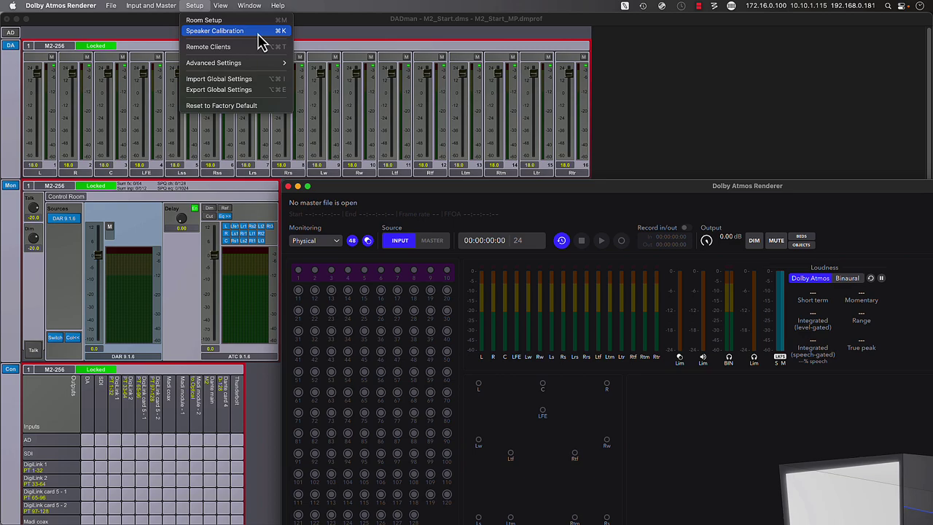
left_click(258, 32)
left_click_drag(489, 256, 715, 35)
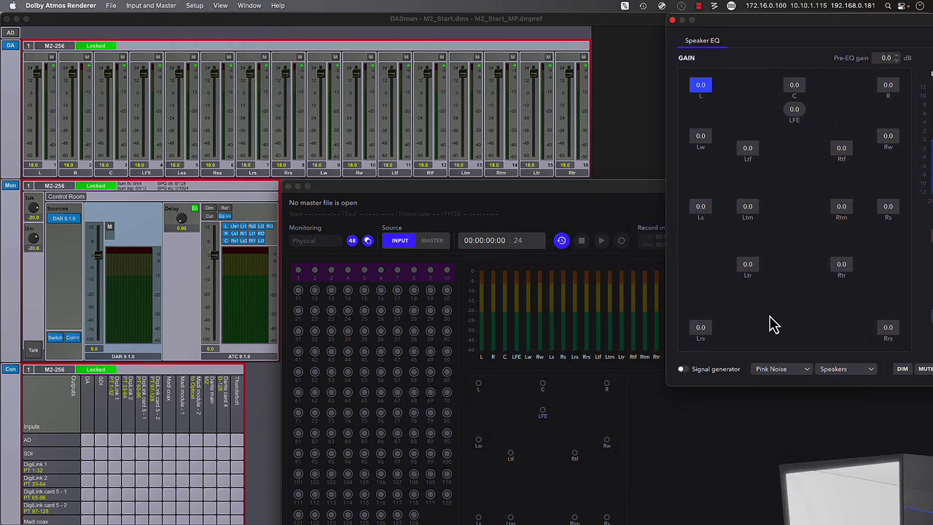
Step: Play pink noise through the R and C speakers, then switch the signal generator off
left_click(684, 369)
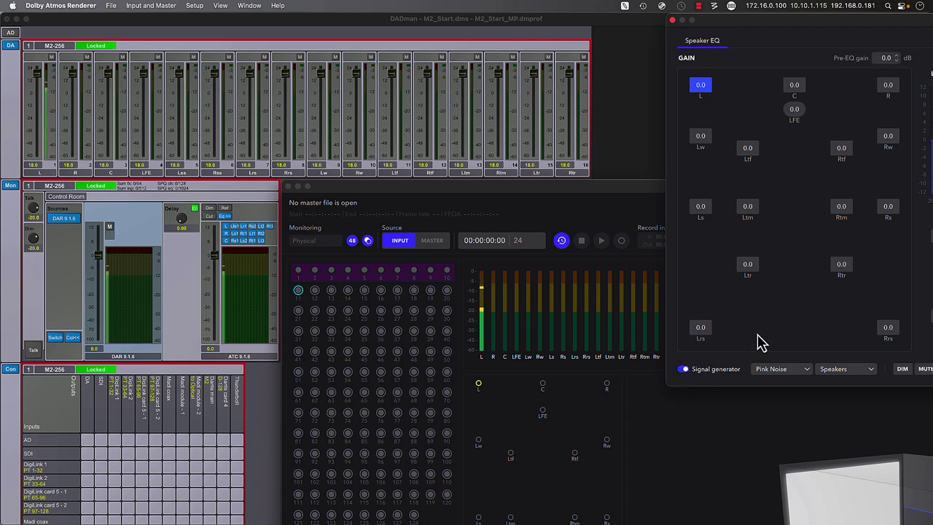
left_click(888, 86)
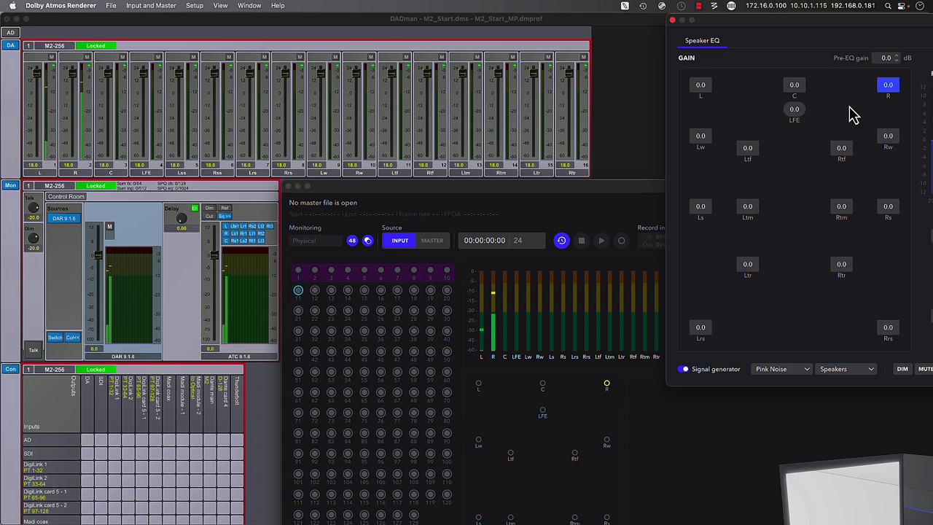
left_click(796, 87)
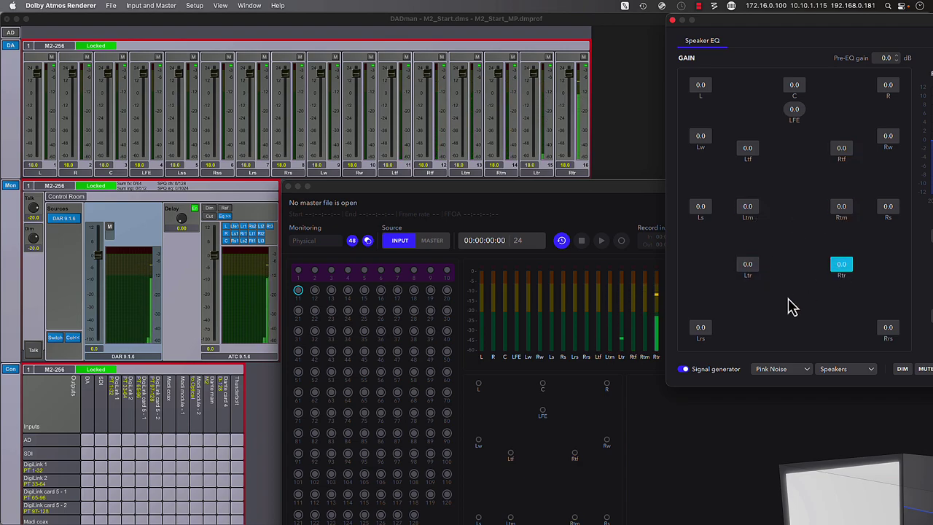
left_click(684, 370)
Step: Close speaker calibration and copy the .personalized_headphone file into the Binaural Configurations folder
left_click(672, 19)
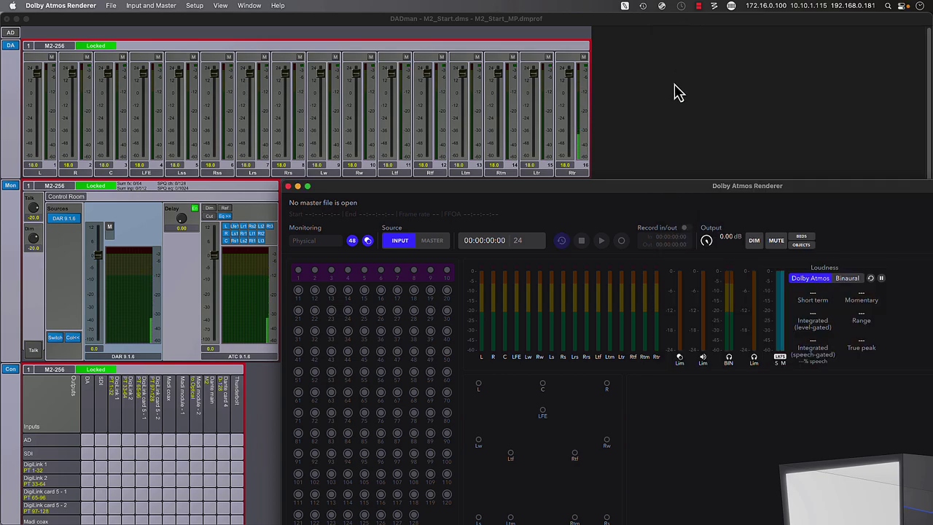
left_click(648, 140)
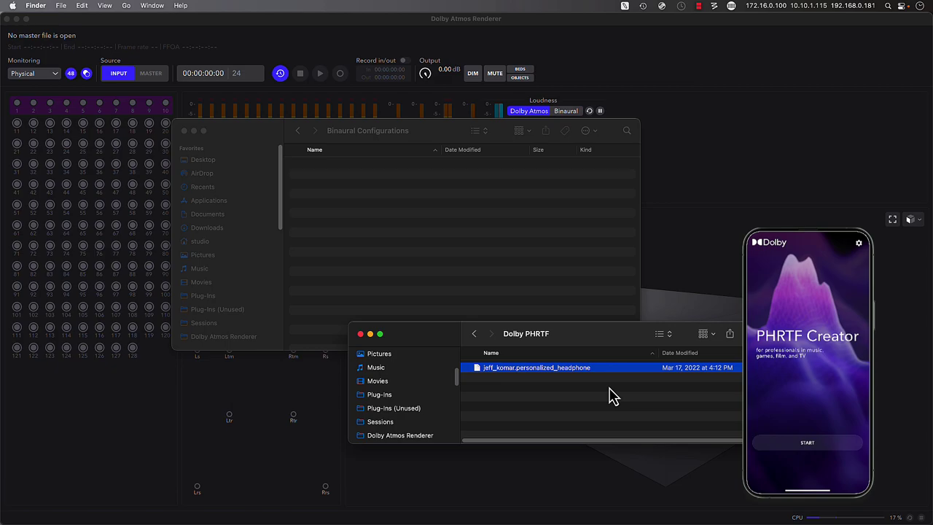
left_click(427, 138)
left_click(386, 131, "super")
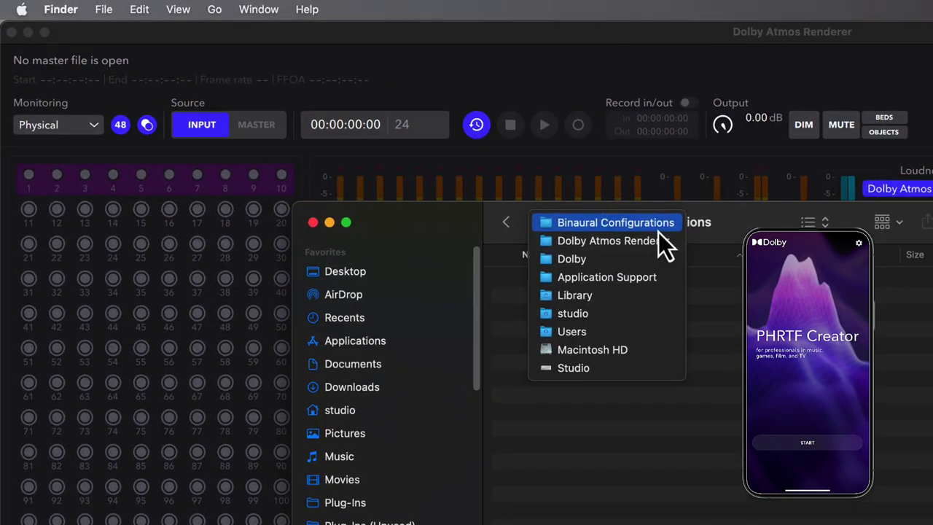
left_click(678, 228)
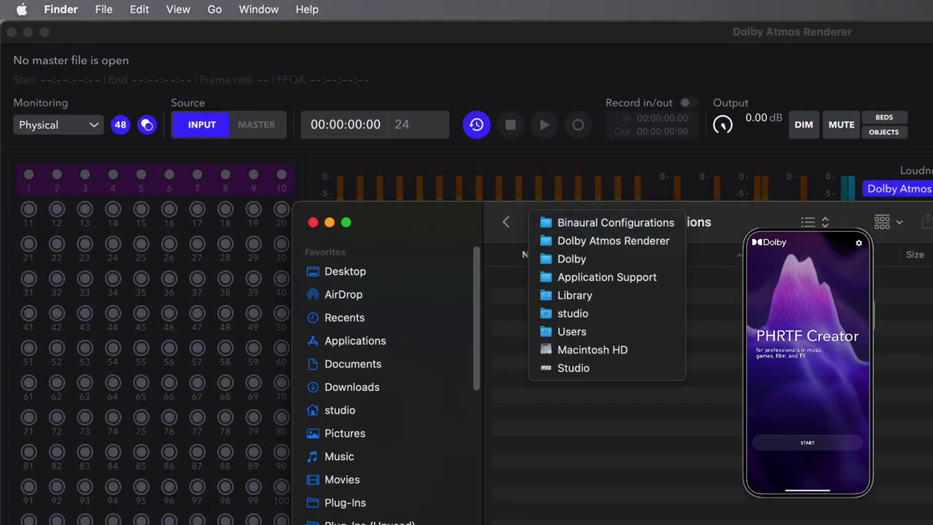
left_click_drag(860, 510, 686, 408)
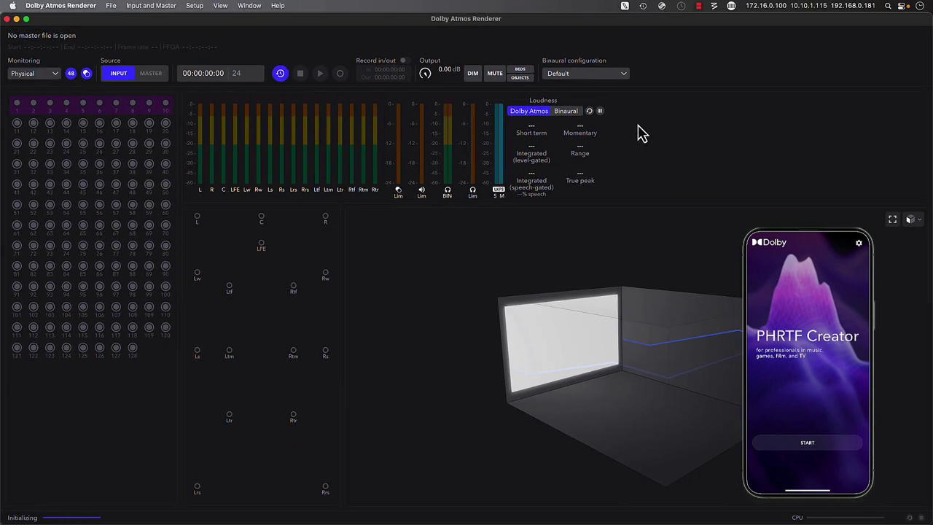
Step: Select the personalized headphone profile instead of Default as the binaural configuration
left_click(623, 75)
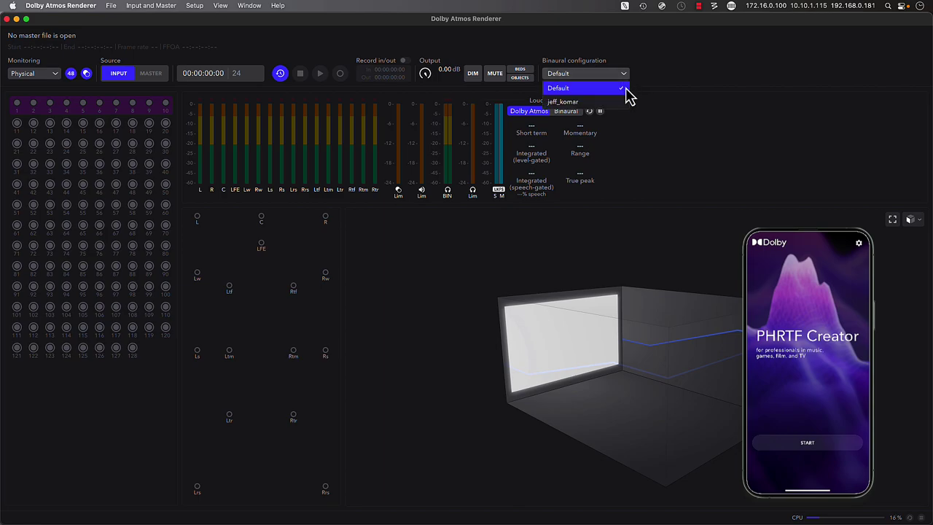
left_click(620, 102)
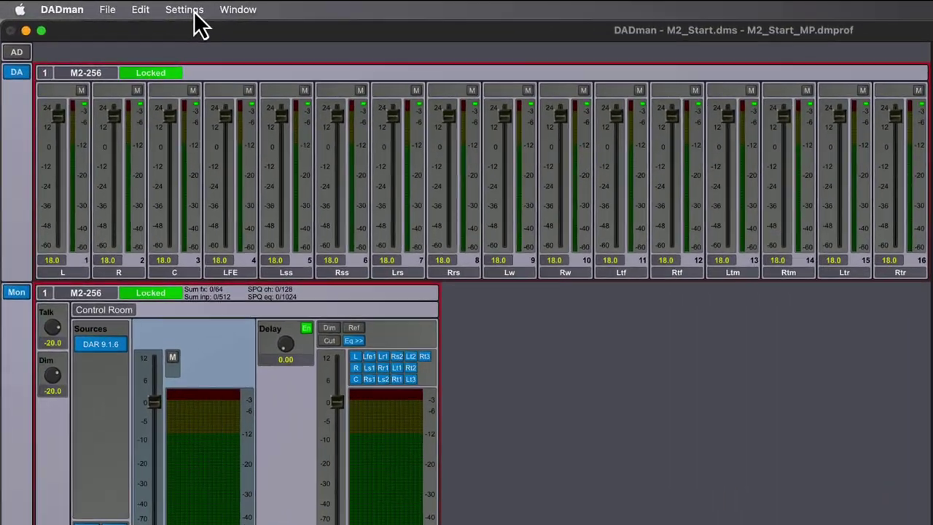
Step: In the monitor profile configuration, add a new monitor group named 'Engineer'
left_click(123, 10)
left_click(169, 40)
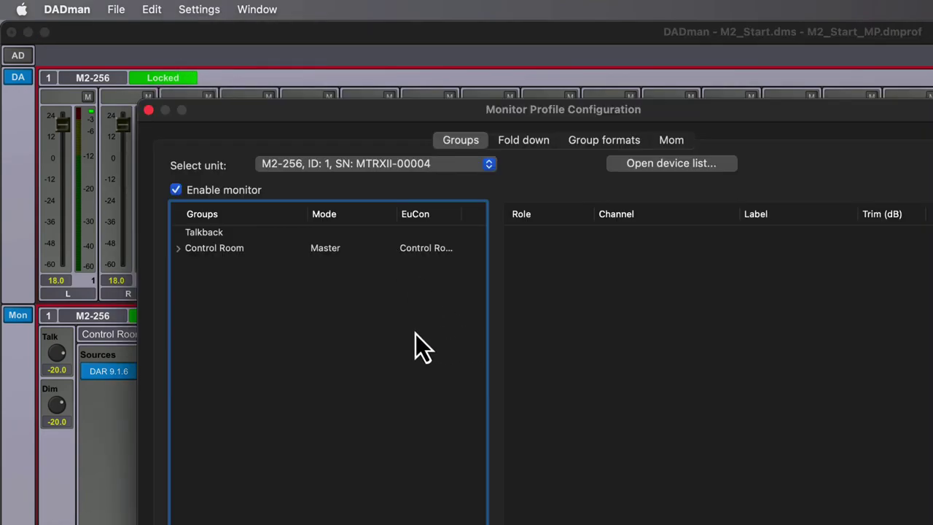
right_click(275, 334)
left_click(346, 343)
left_click(207, 265)
left_click(206, 265)
type("Engineer")
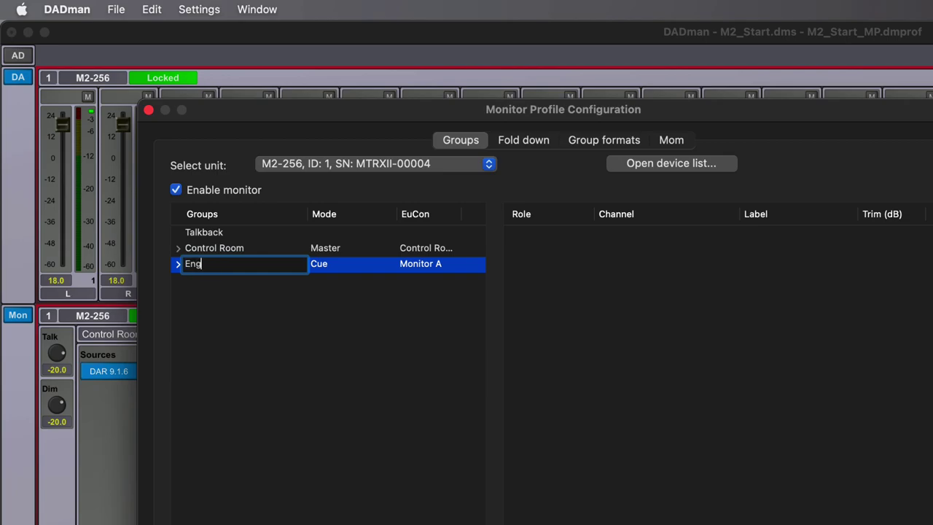
key("Return")
Step: Set the Engineer monitor's EuCon mode to Monitor D
right_click(336, 269)
mouse_move(460, 352)
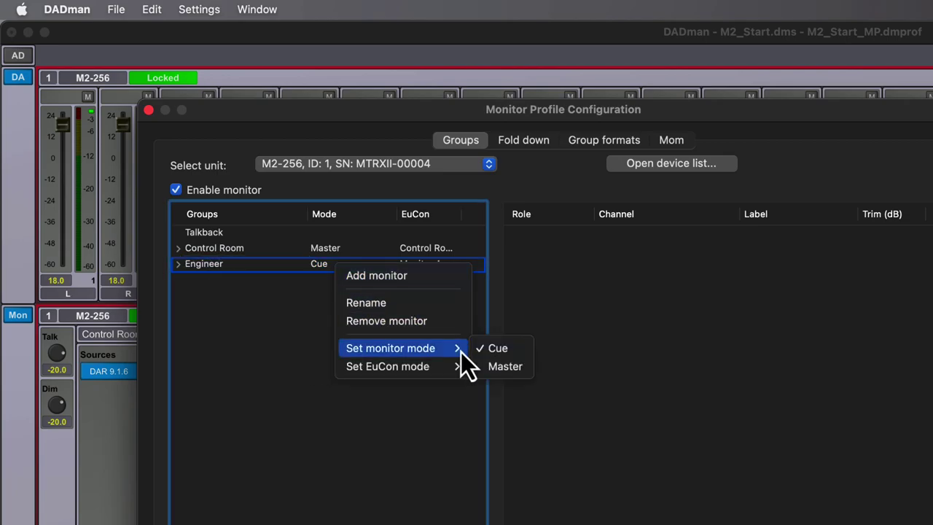
mouse_move(448, 369)
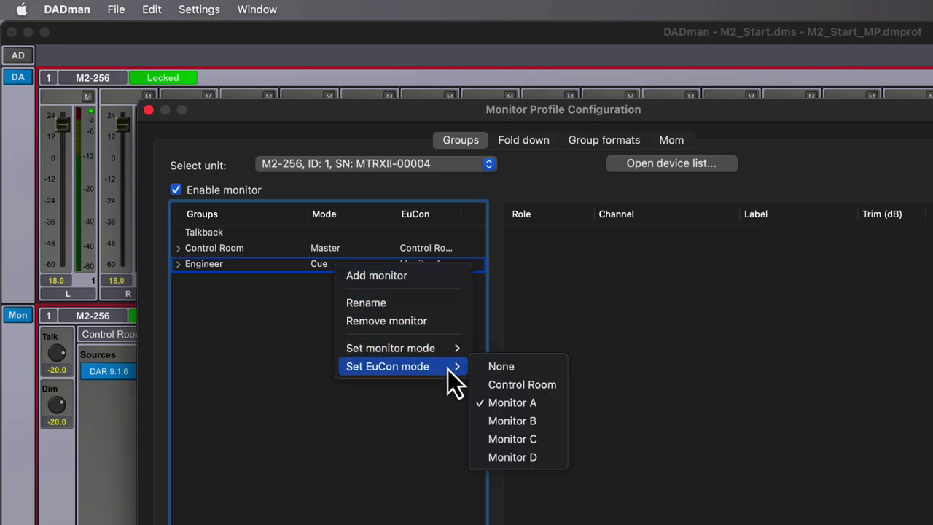
left_click(546, 465)
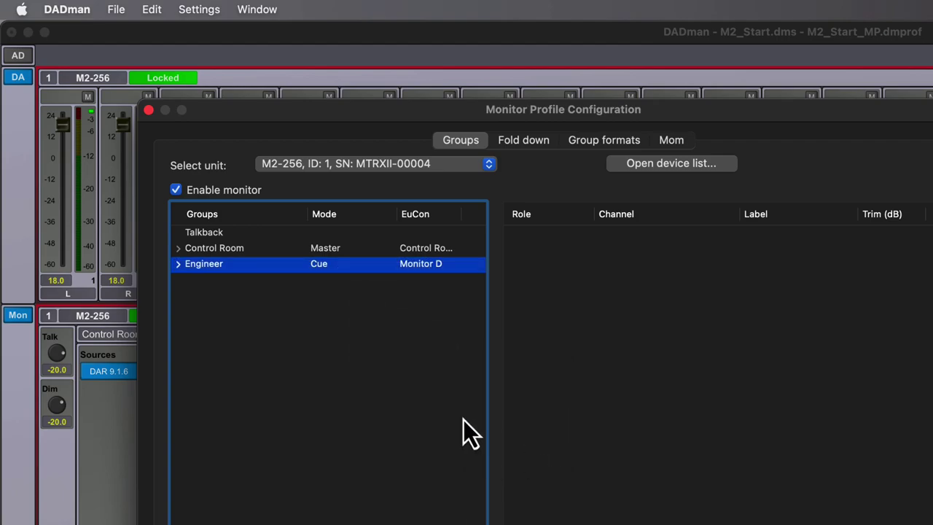
Step: Add a new source named 'DAR BIN' to the Engineer cue
left_click(179, 265)
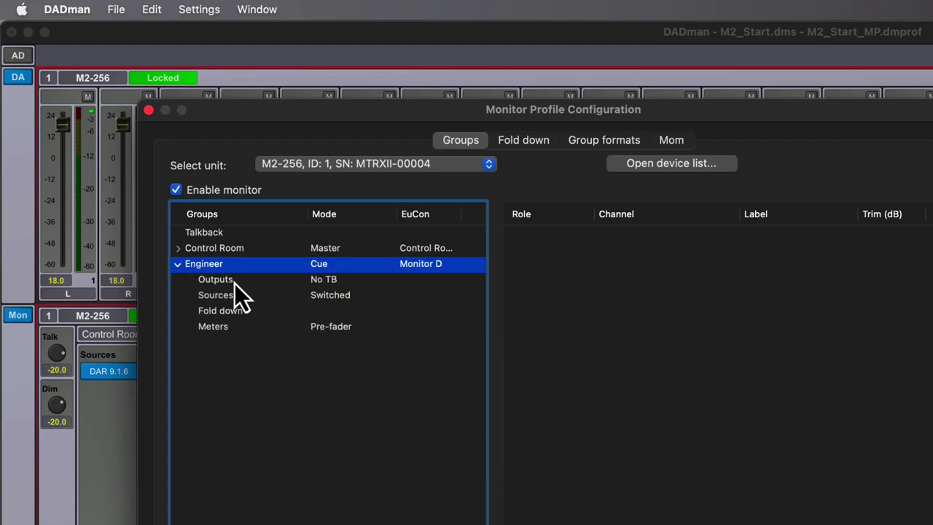
left_click(236, 298)
right_click(237, 299)
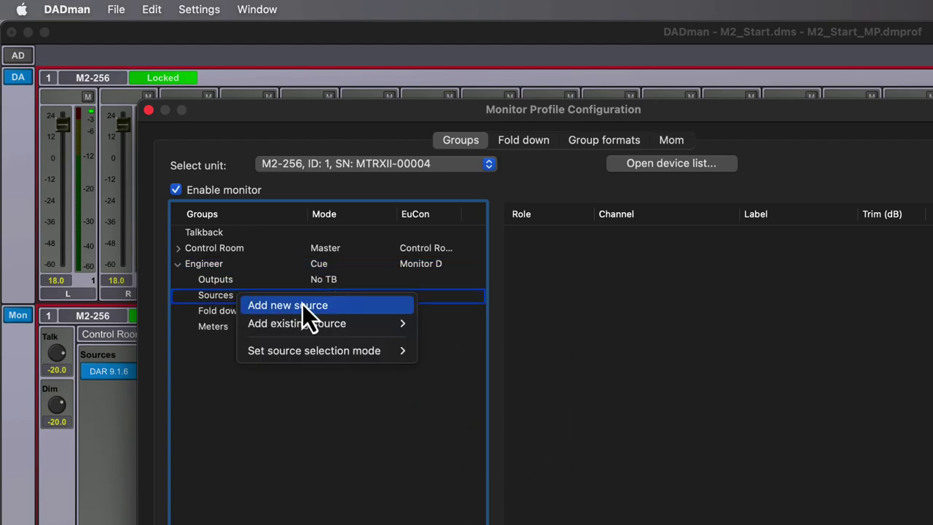
left_click(350, 307)
left_click(190, 295)
left_click(231, 312)
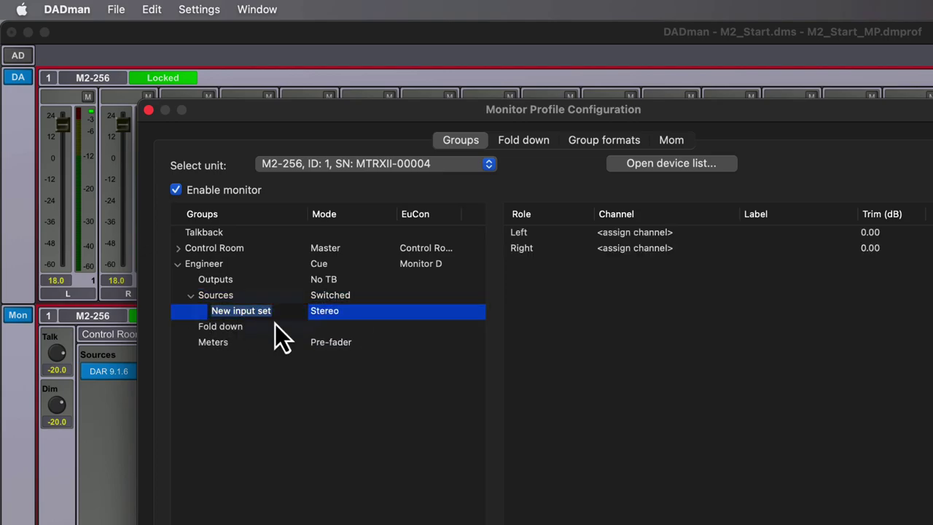
key("Return")
type("DAR BIN")
key("Return")
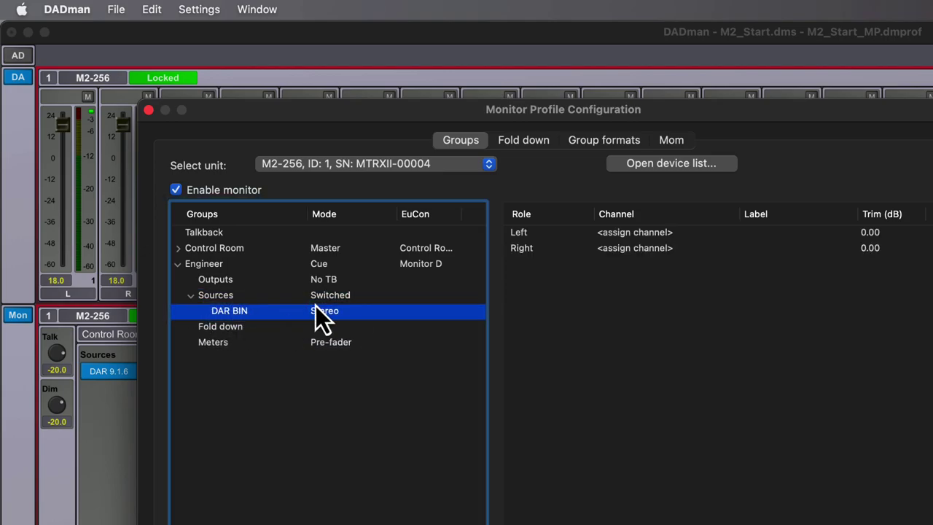
Step: Feed DAR BIN's Left and Right from Thunderbolt channels 17 and 18
left_click(661, 233)
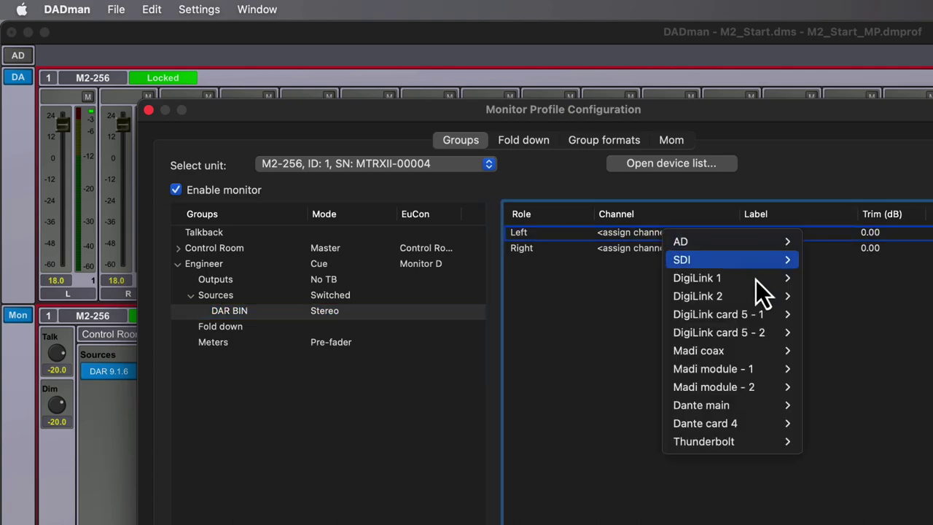
mouse_move(780, 443)
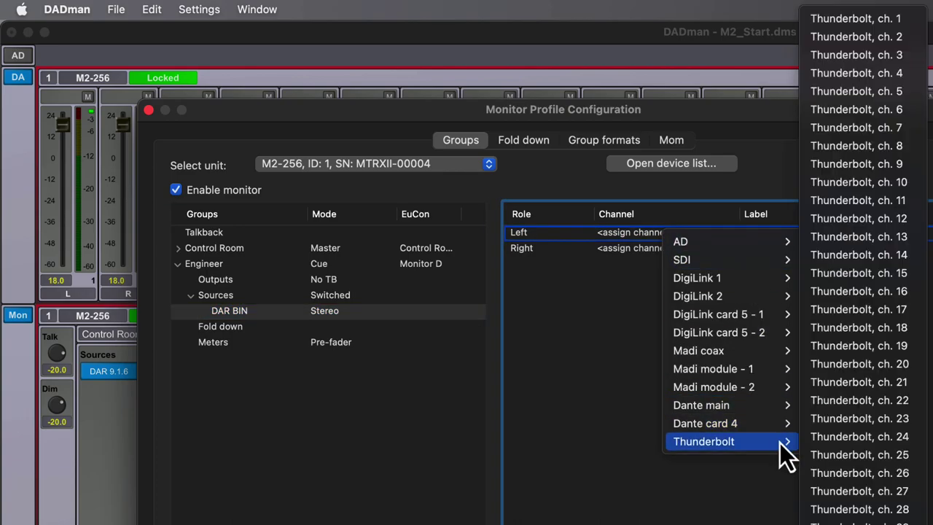
left_click(915, 313)
left_click(658, 254)
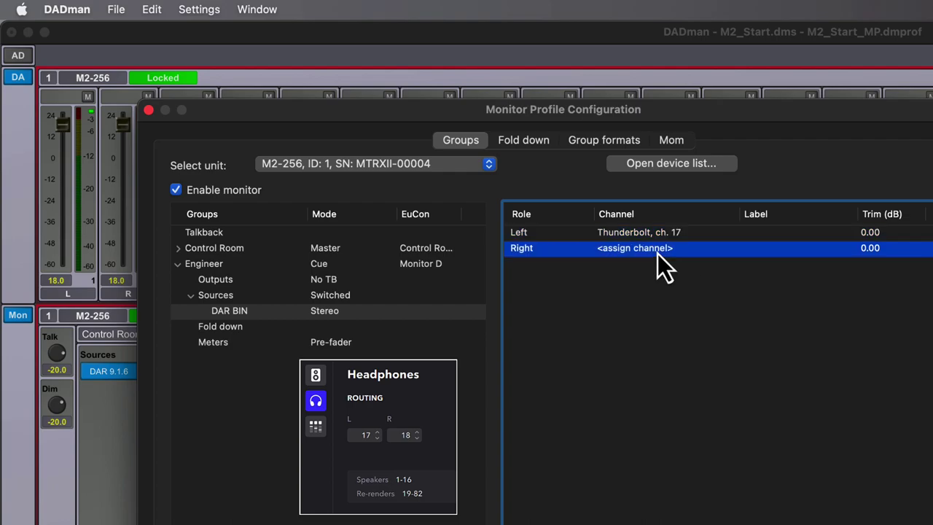
left_click(750, 263)
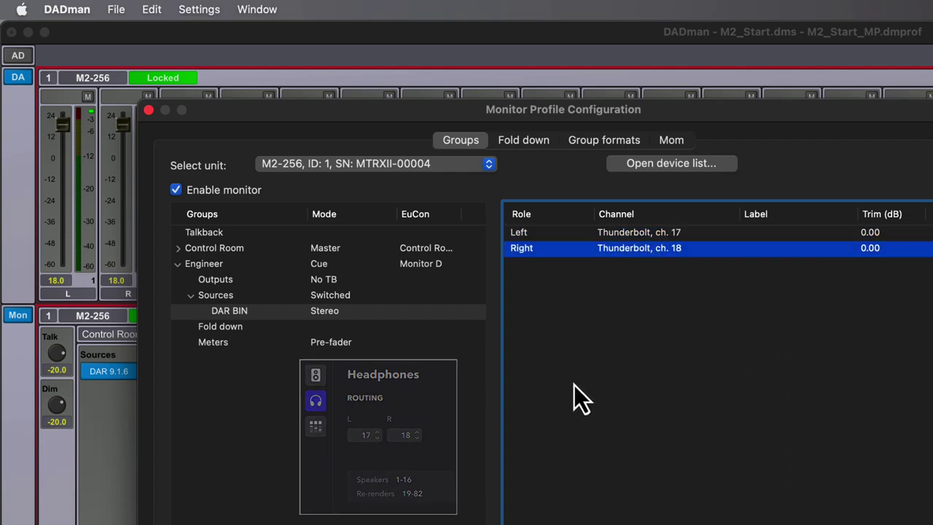
Step: Add a new output set named 'KLANG-D' to the Engineer cue
left_click(228, 284)
right_click(237, 284)
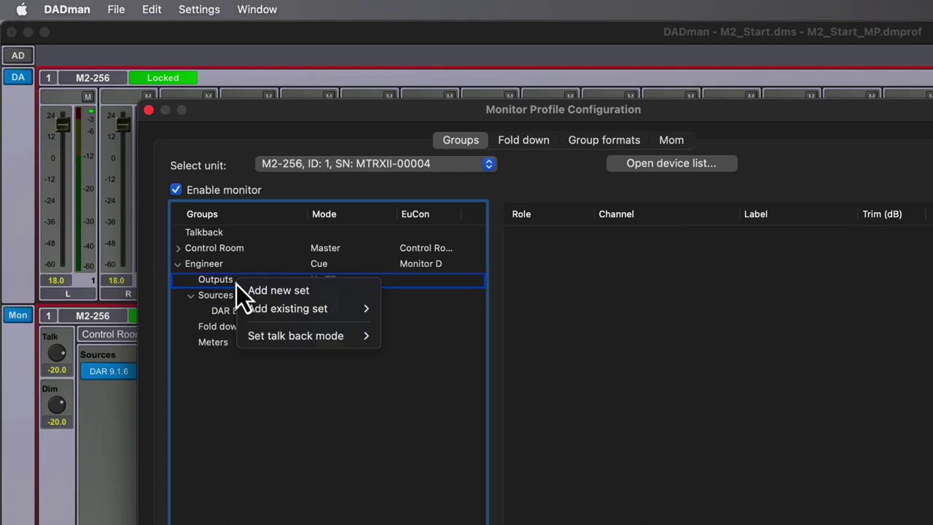
left_click(272, 292)
left_click(229, 294)
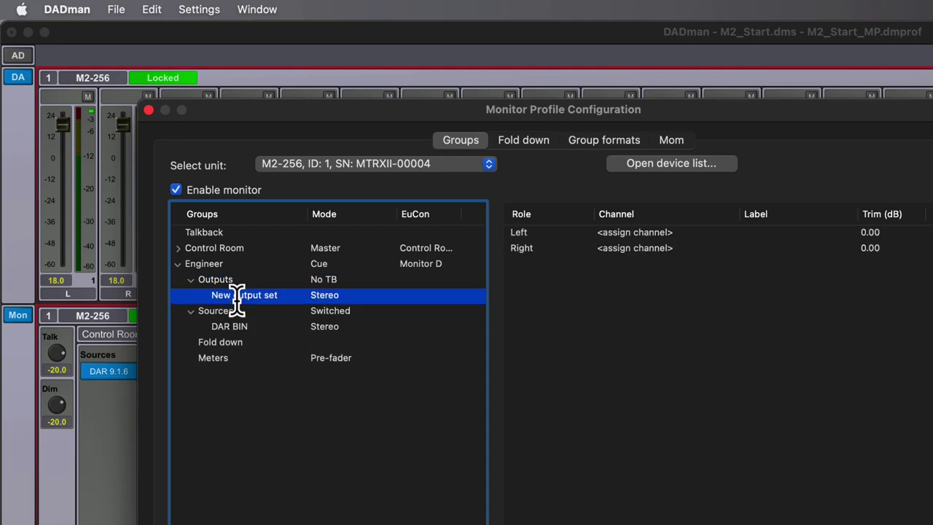
left_click(241, 295)
type("KLANG")
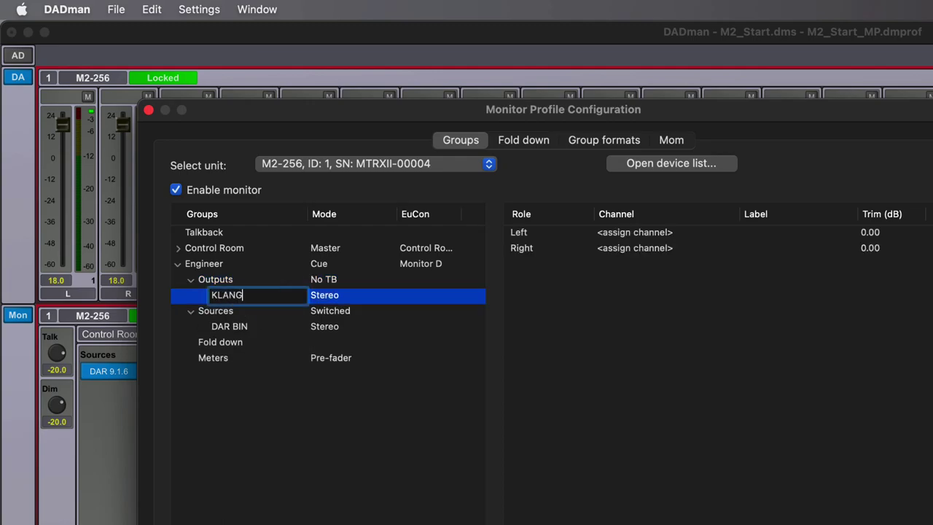
type("-D")
key("Return")
Step: Route KLANG-D Left/Right to Dante main channels 7 and 8, then close the configuration
left_click(635, 235)
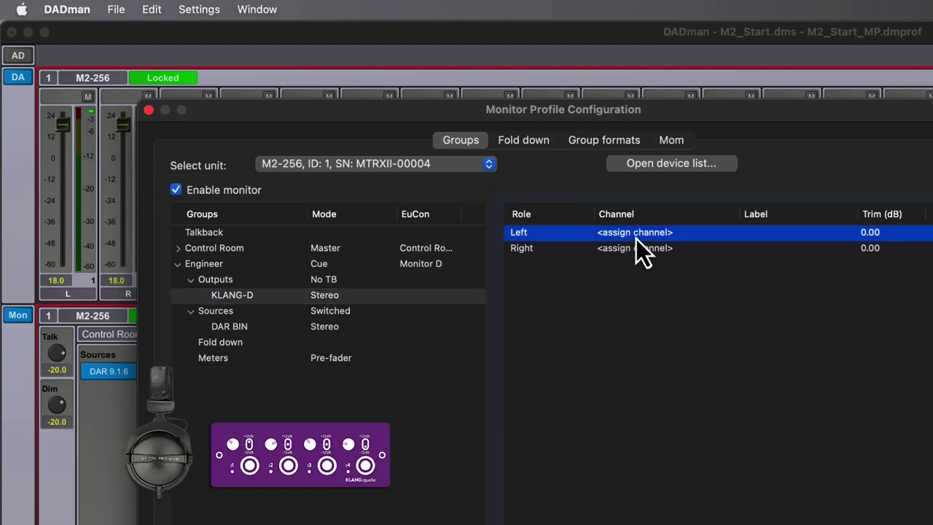
left_click(636, 238)
mouse_move(731, 410)
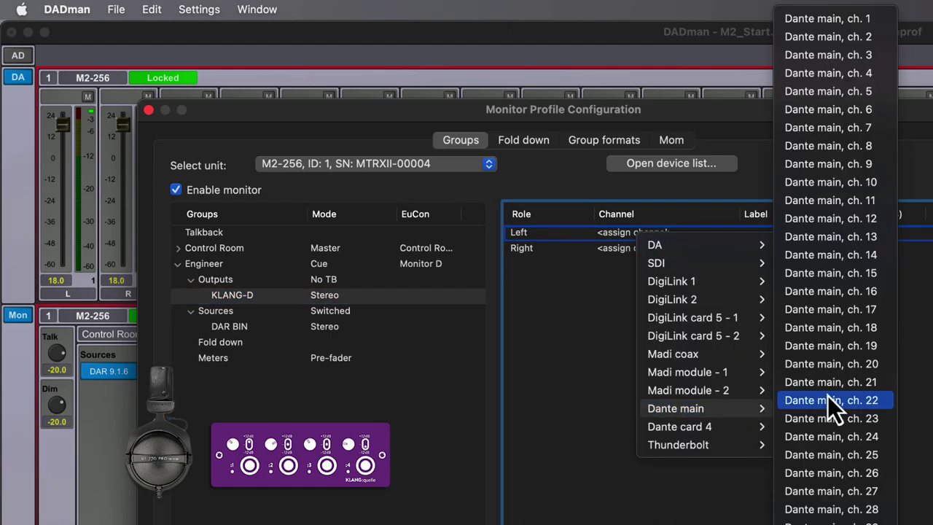
left_click(877, 130)
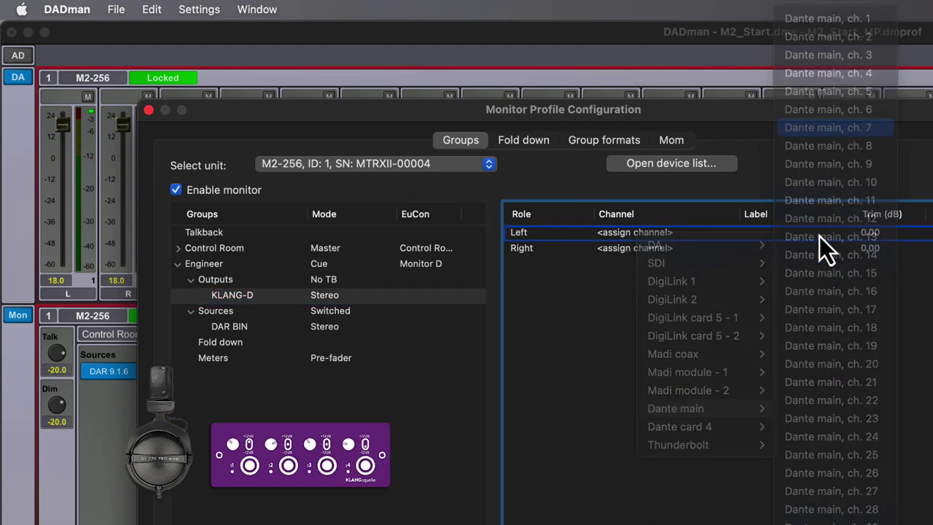
left_click(776, 250)
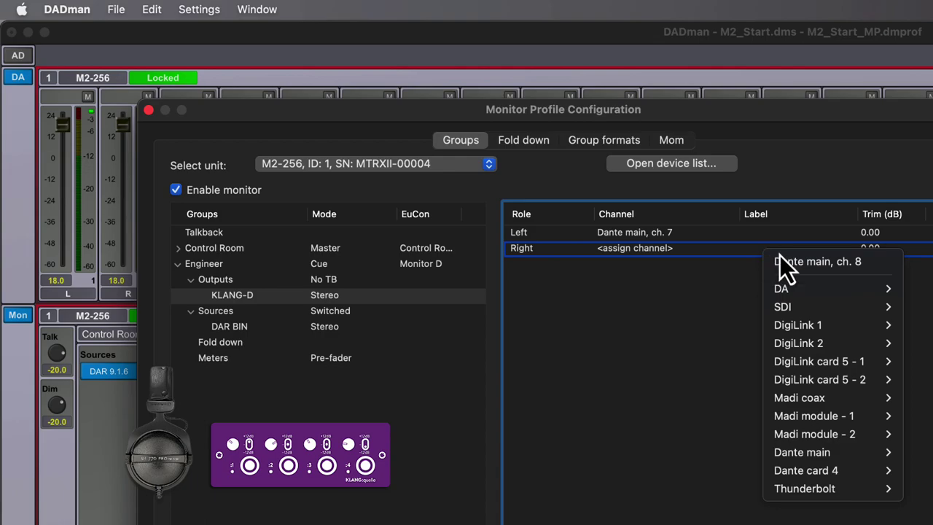
left_click(885, 263)
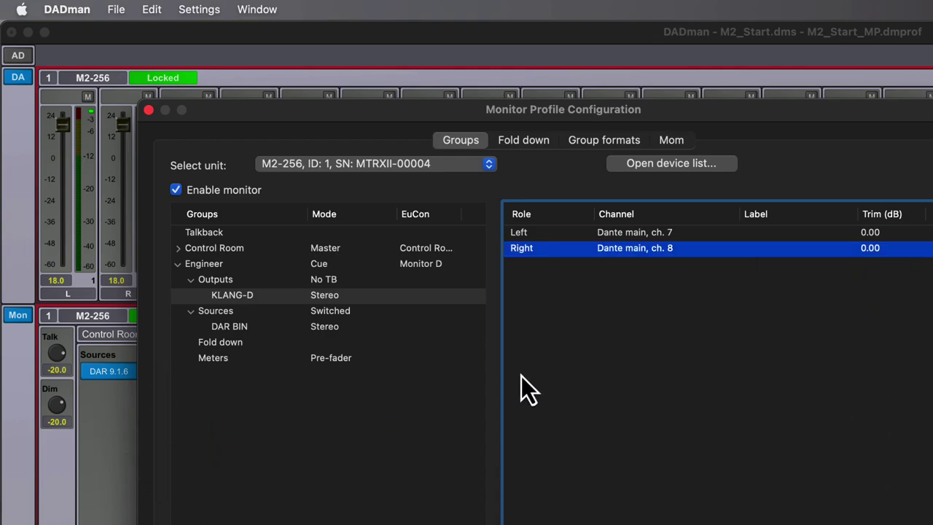
left_click(224, 327)
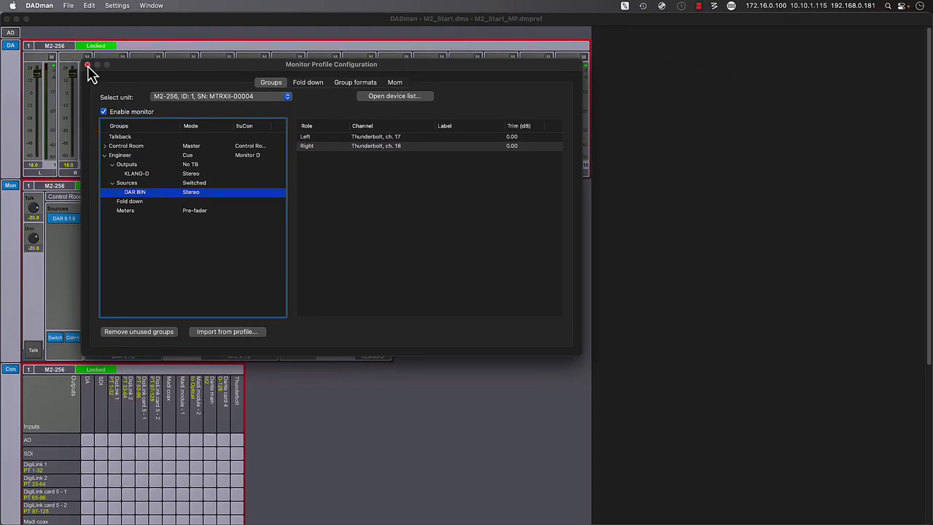
left_click(88, 66)
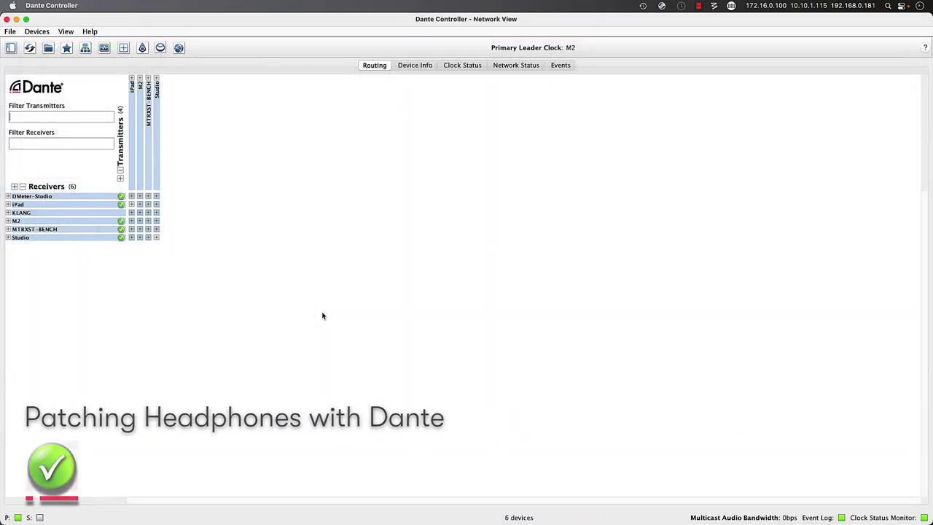
Step: Open Dante Controller's Device View for the KLANG headphone amp
left_click(45, 33)
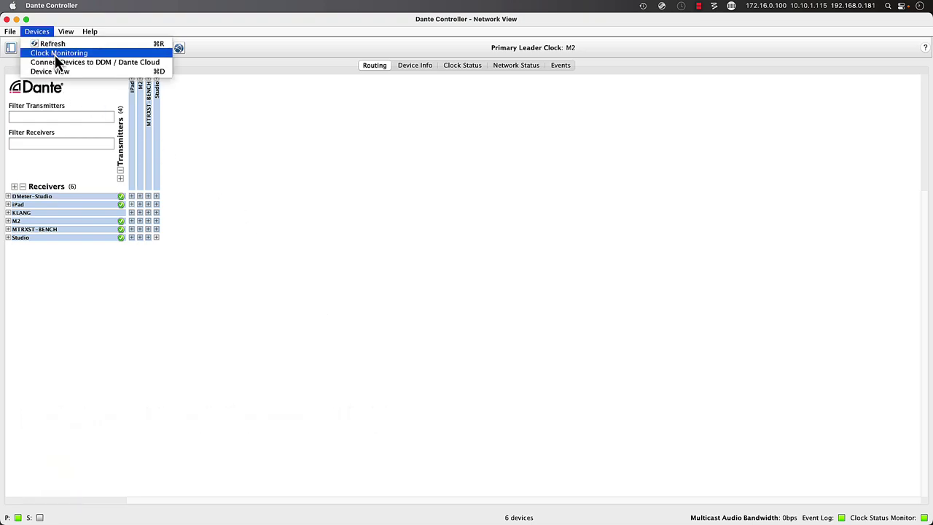
left_click(85, 71)
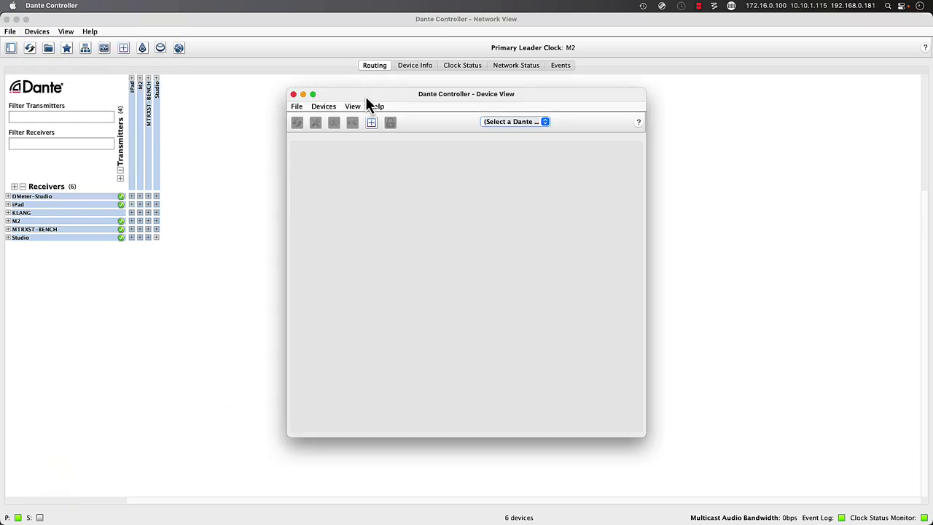
left_click(510, 123)
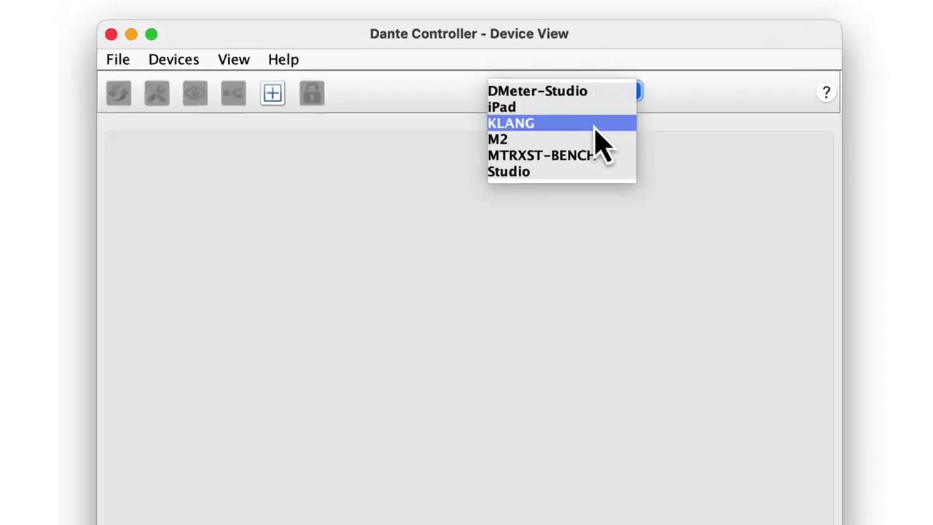
left_click(603, 122)
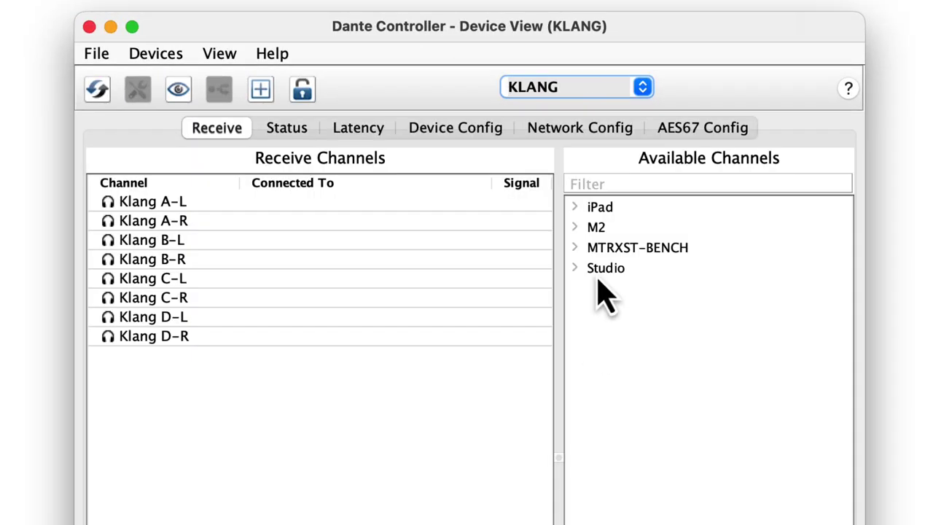
Step: Subscribe Klang A-L onward to M2's Cue A-L through Cue D-R, then close the view
left_click(574, 227)
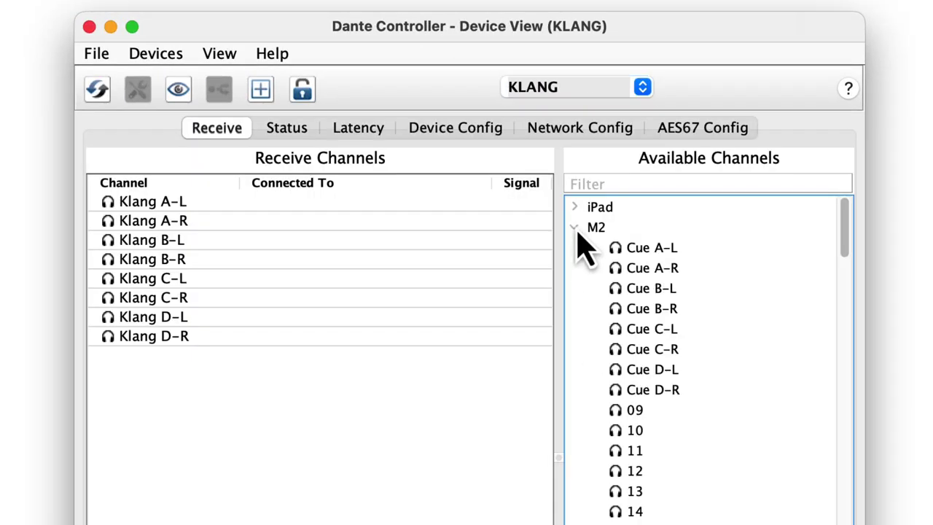
left_click(660, 248)
left_click(669, 398, "shift")
left_click_drag(646, 266, 373, 205)
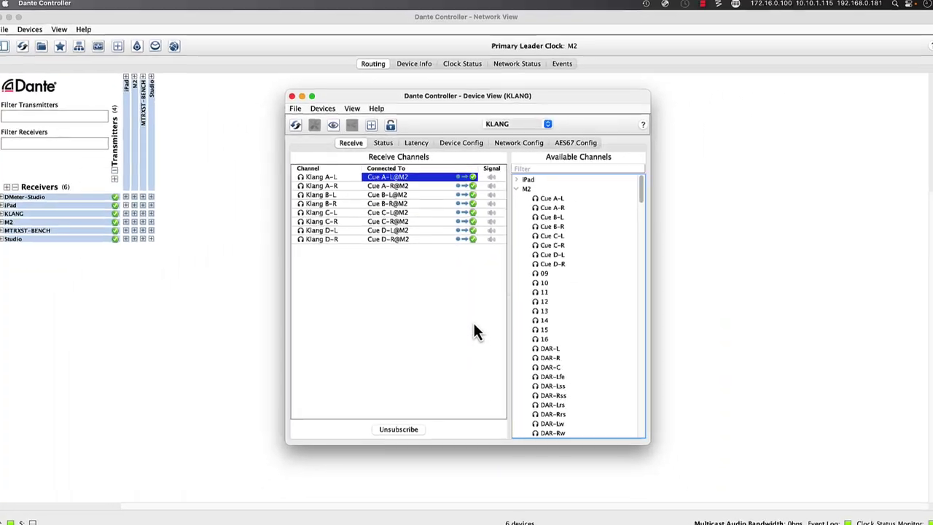
left_click(296, 97)
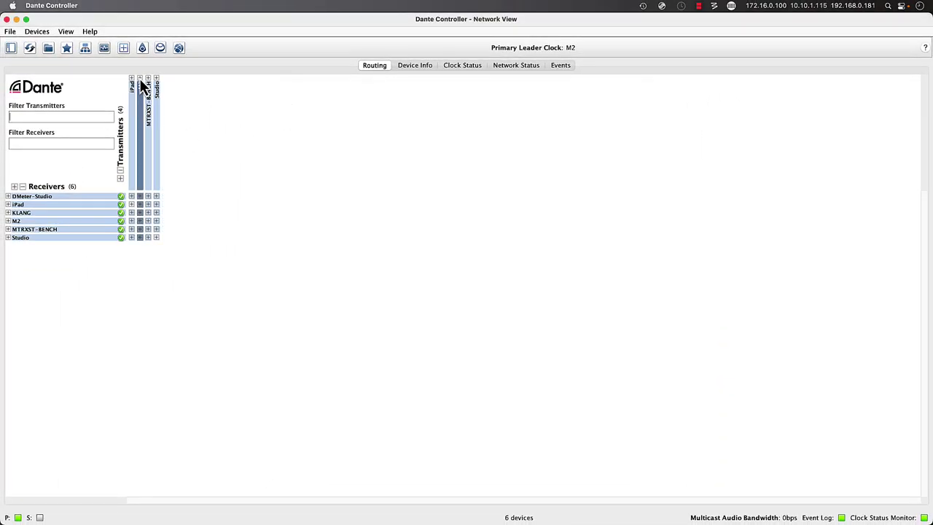
Step: Expand the M2 transmitter and KLANG receiver channels in Dante Controller to verify the cue patch
left_click(140, 77)
left_click(7, 212)
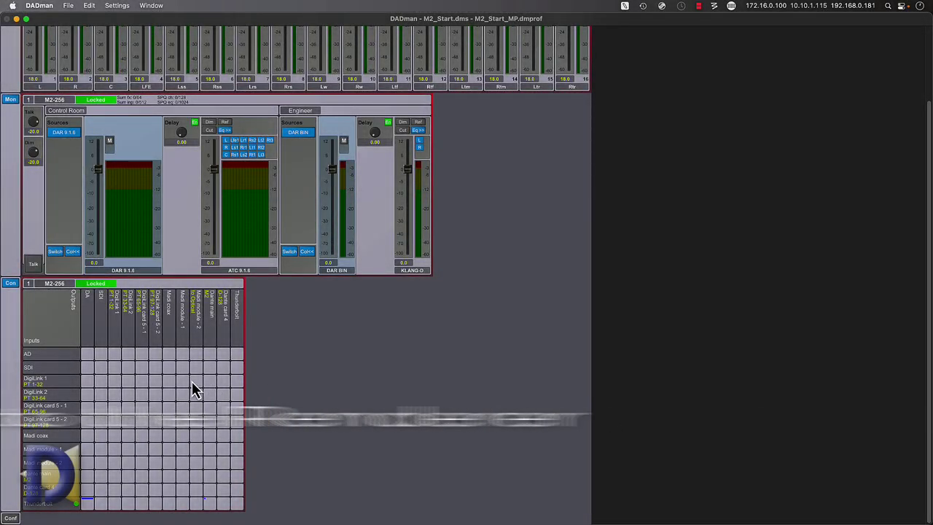
Step: Route DigiLink 1 and DigiLink 2 channels one-to-one to the Thunderbolt outputs
left_click(53, 381)
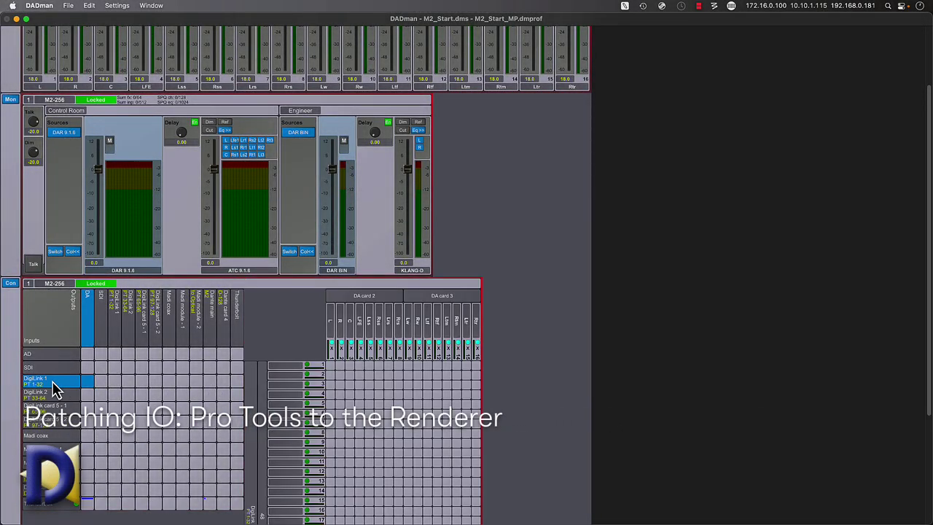
left_click(241, 333)
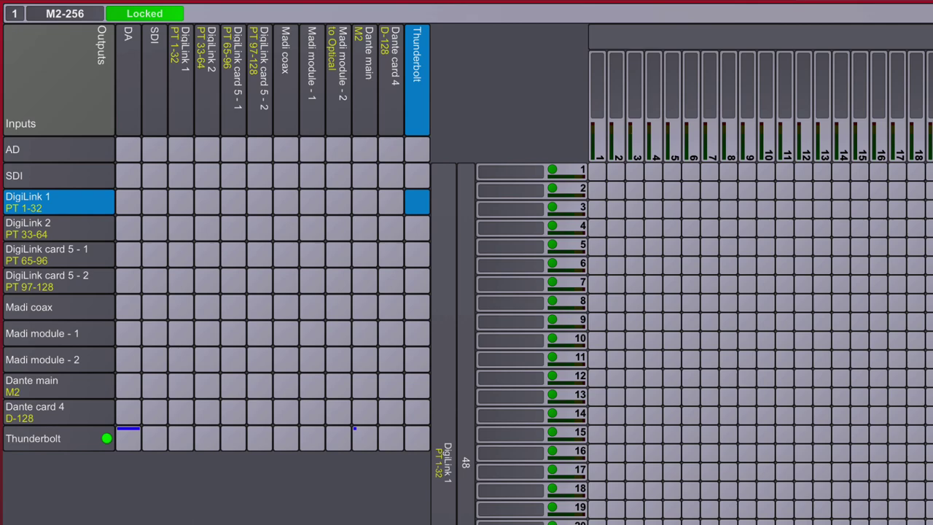
key("super")
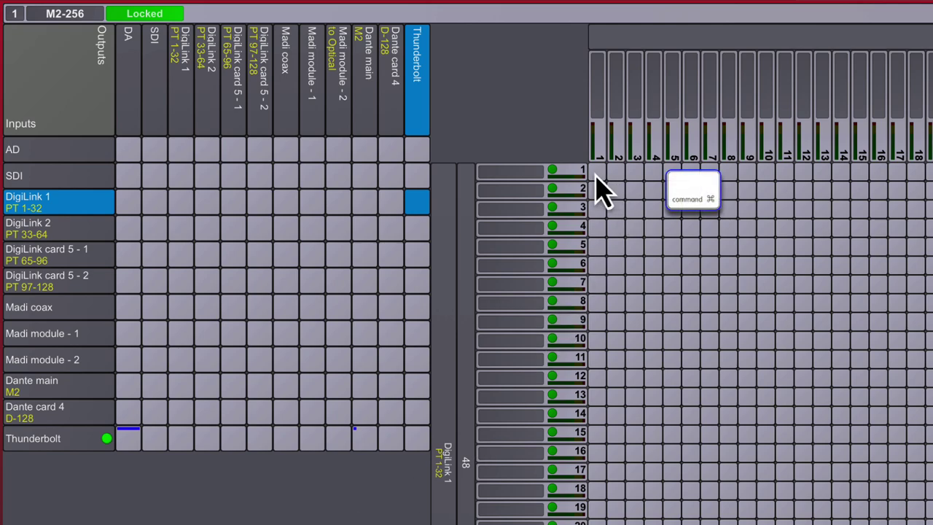
left_click(597, 171, "super")
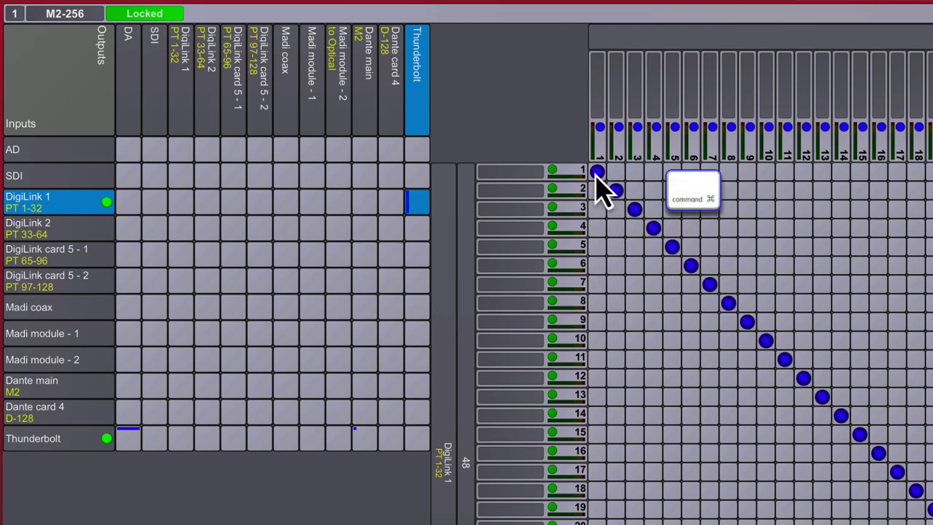
left_click(66, 228)
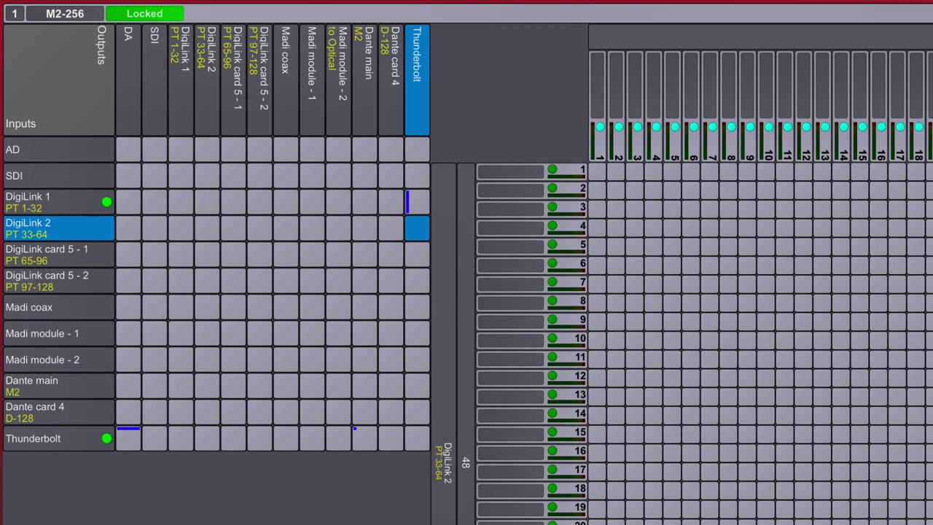
key("super")
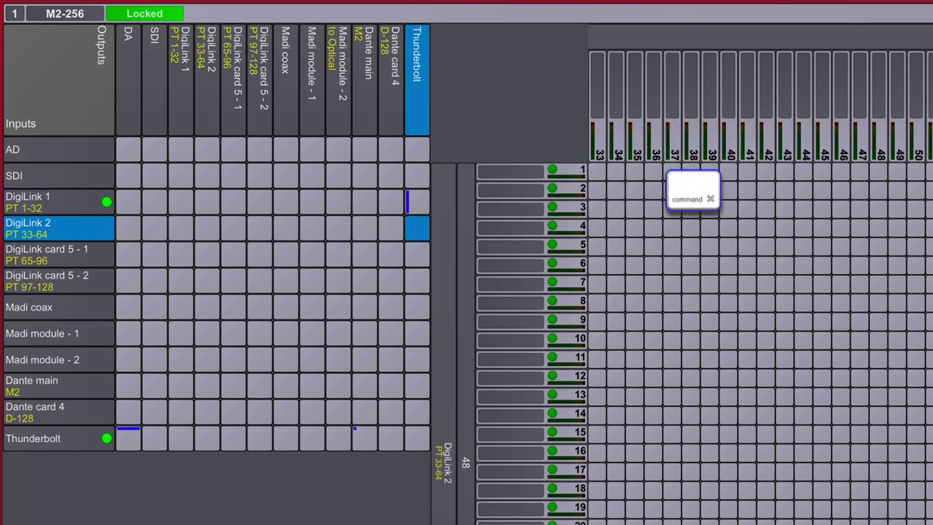
left_click(597, 172, "super")
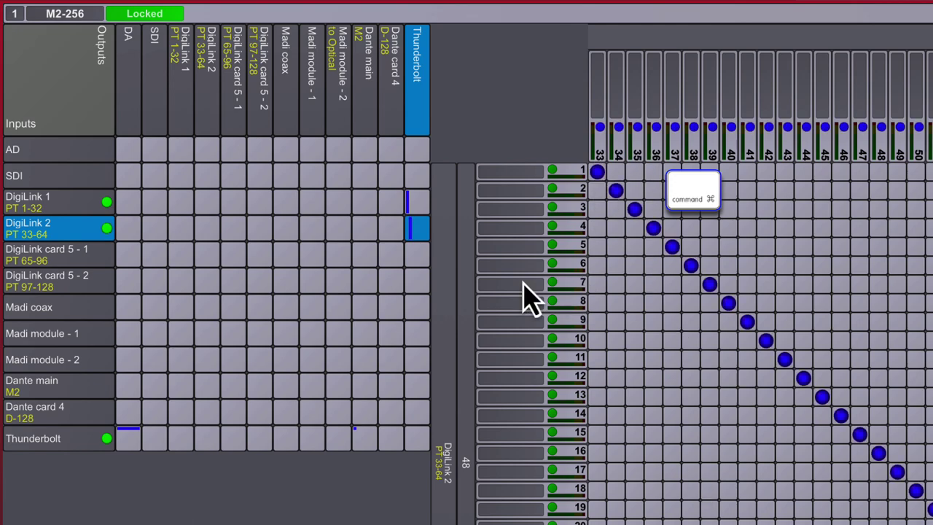
Step: Route DigiLink card 5-1 and card 5-2 channels one-to-one to Thunderbolt
left_click(102, 256)
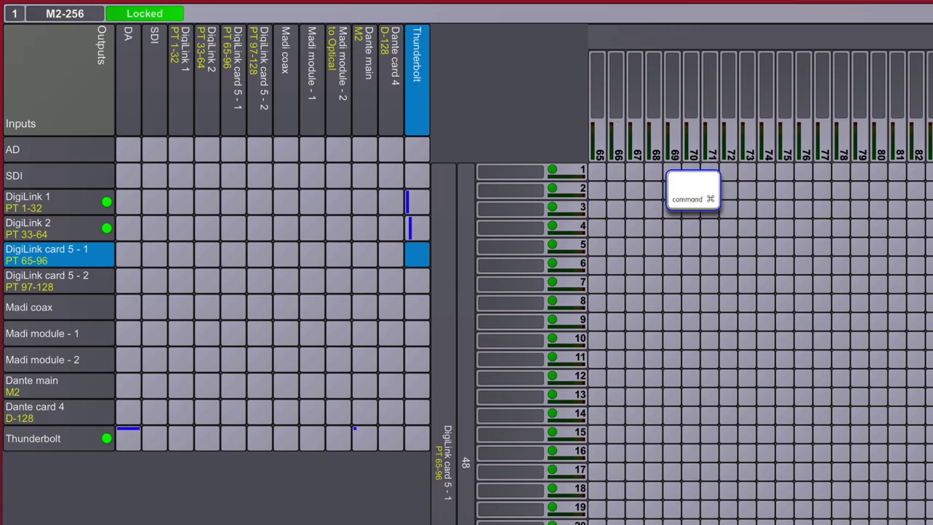
left_click(594, 183, "super")
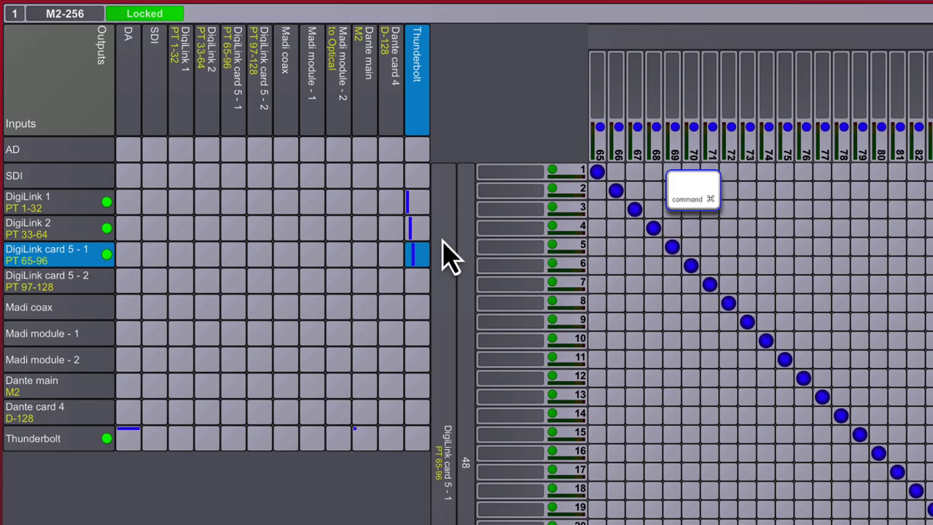
left_click(76, 284)
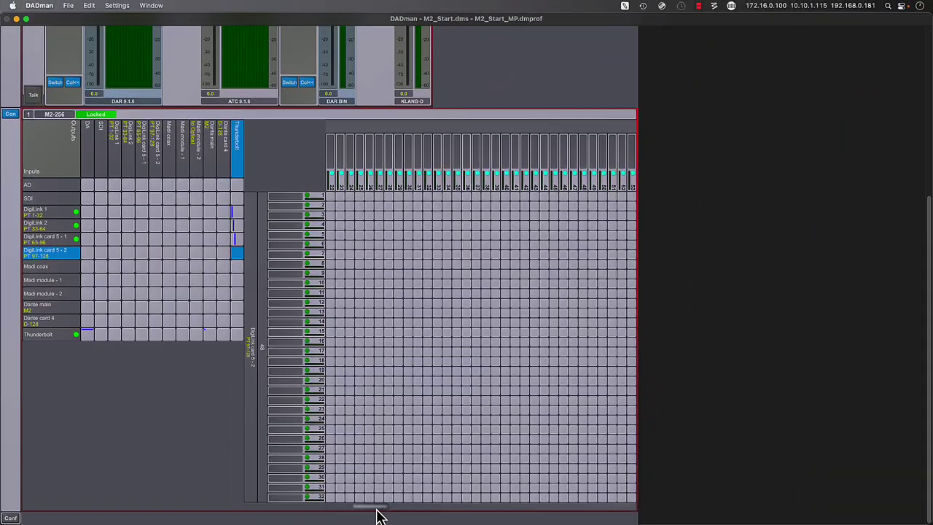
left_click_drag(374, 514, 469, 517)
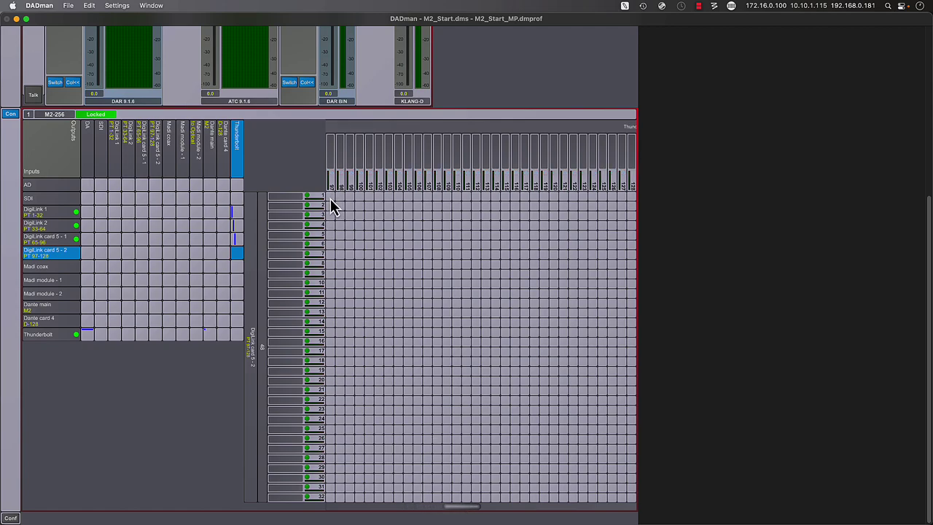
left_click(40, 214)
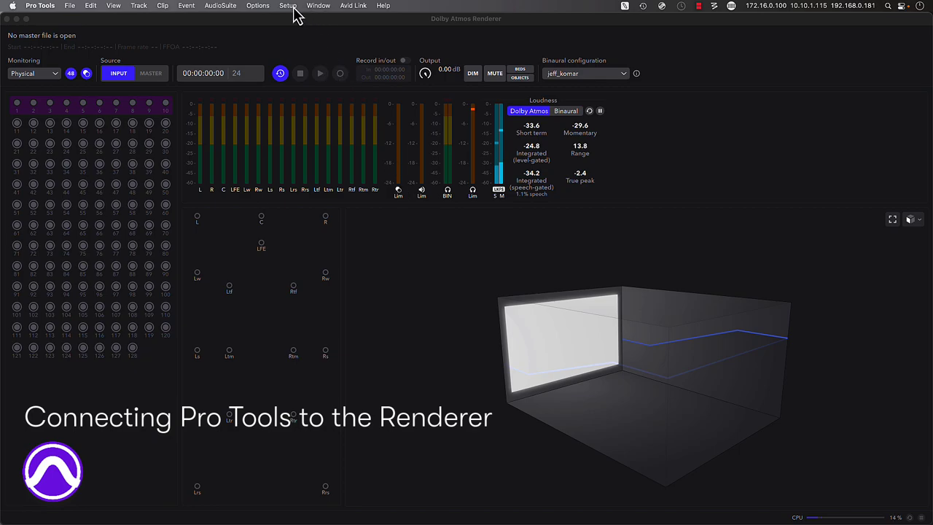
Step: Enable the Dolby Atmos peripheral in Pro Tools, keeping Studio.local as renderer host
left_click(290, 7)
left_click(348, 64)
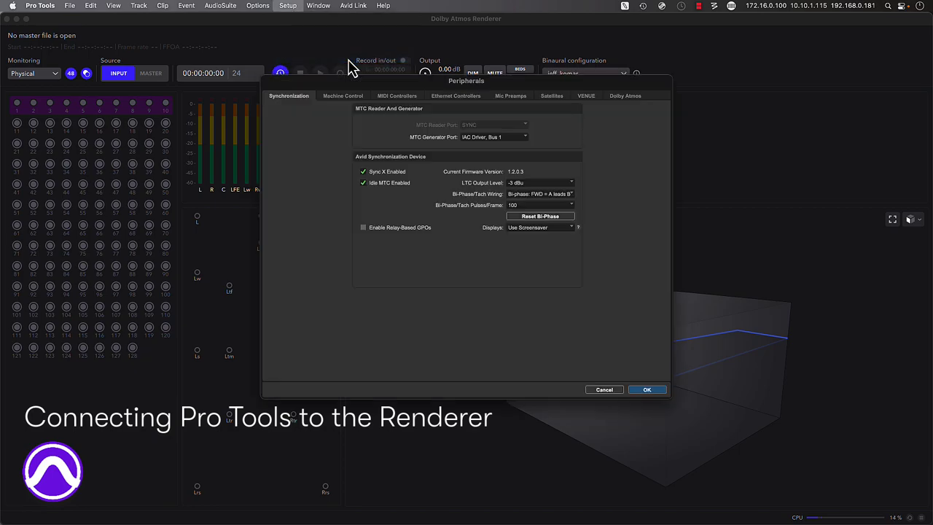
left_click(652, 94)
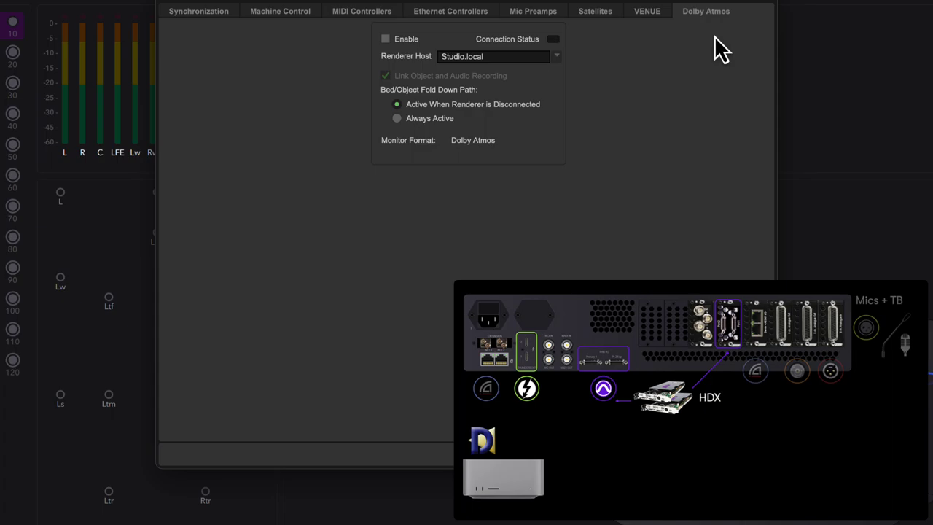
left_click(385, 40)
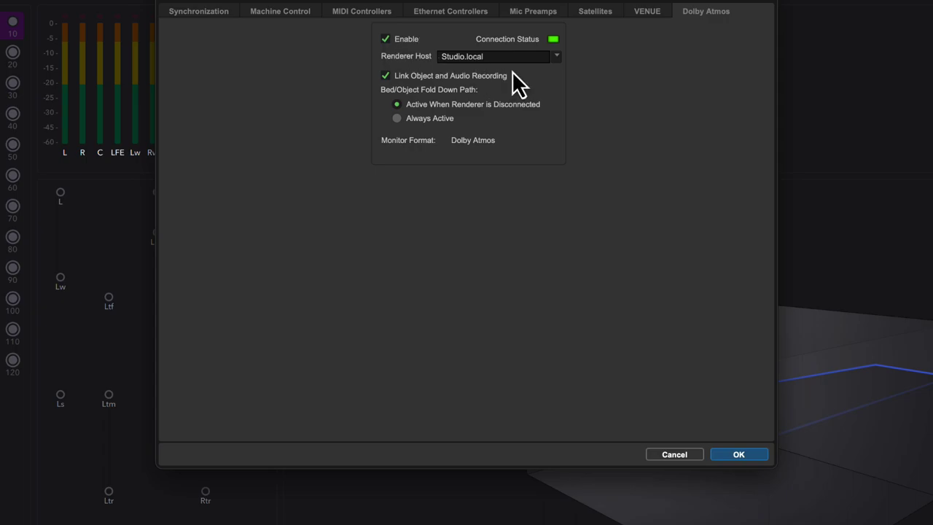
left_click(557, 59)
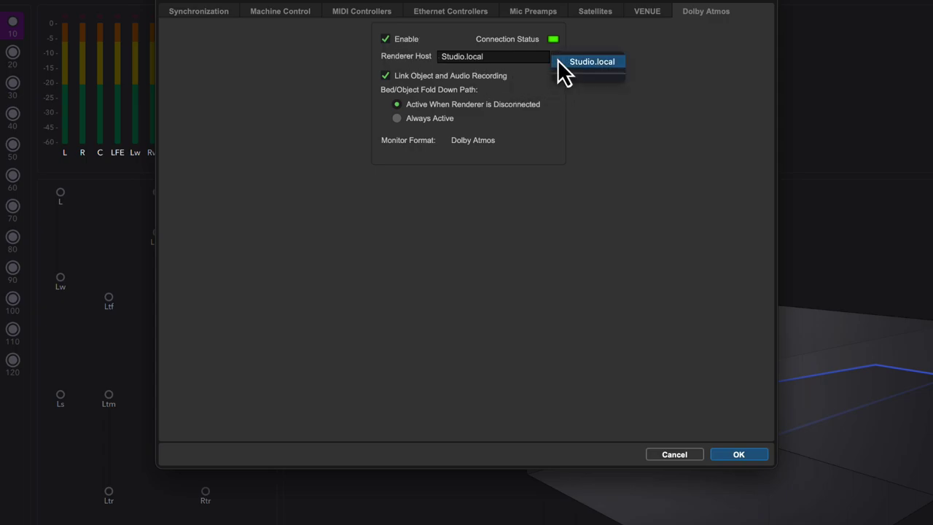
left_click(651, 77)
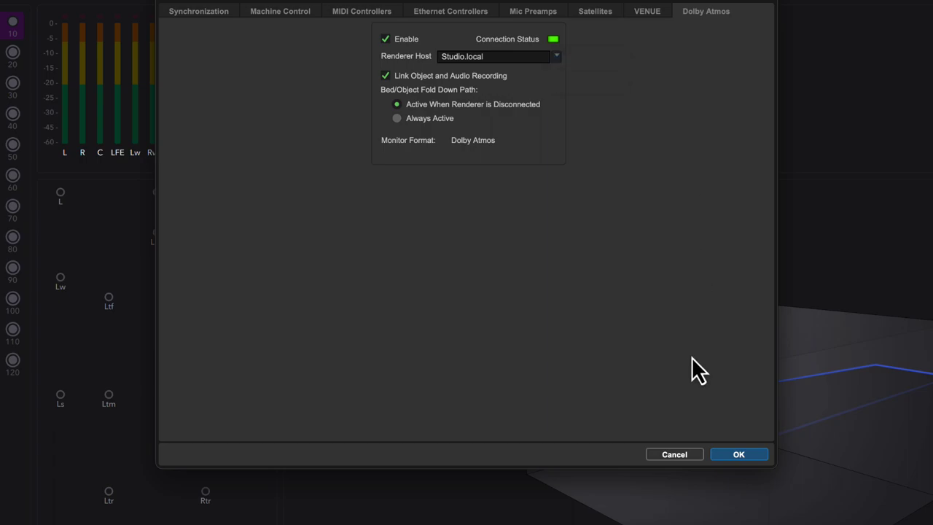
Step: Confirm the peripheral settings, open the recent Sol Levante Final Mix Session, and bring up I/O Setup
left_click(718, 439)
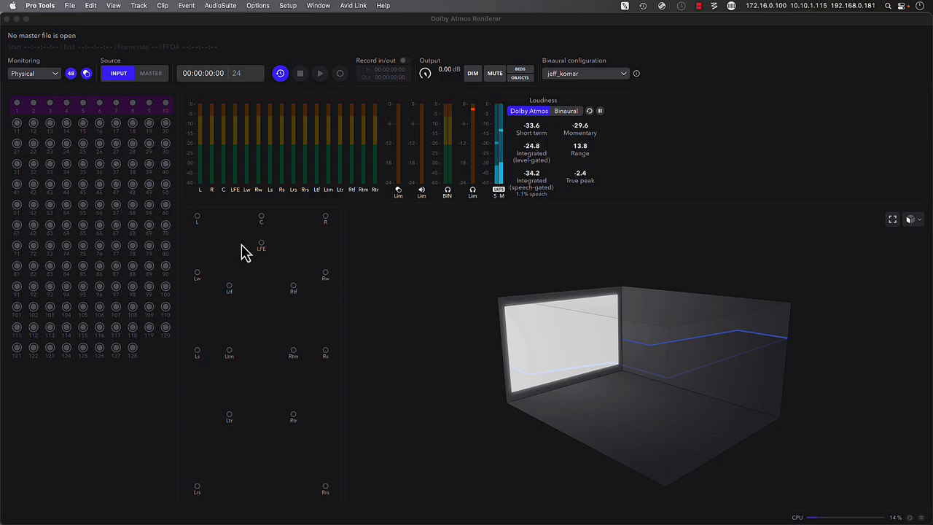
left_click(70, 7)
mouse_move(132, 52)
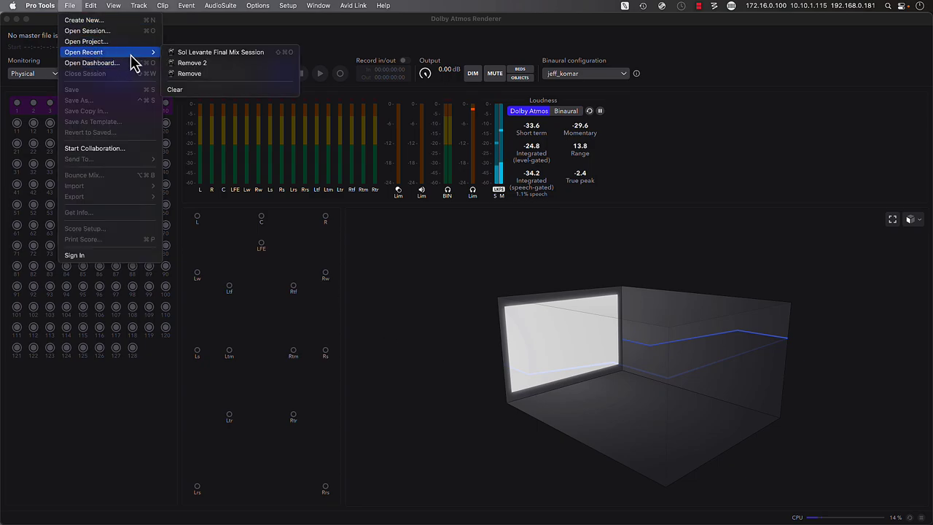
left_click(192, 54)
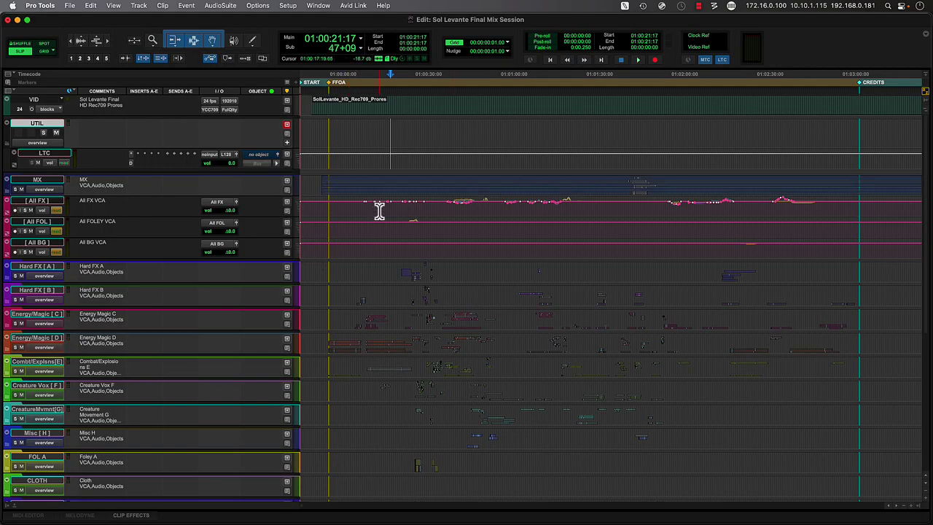
left_click(291, 6)
left_click(337, 71)
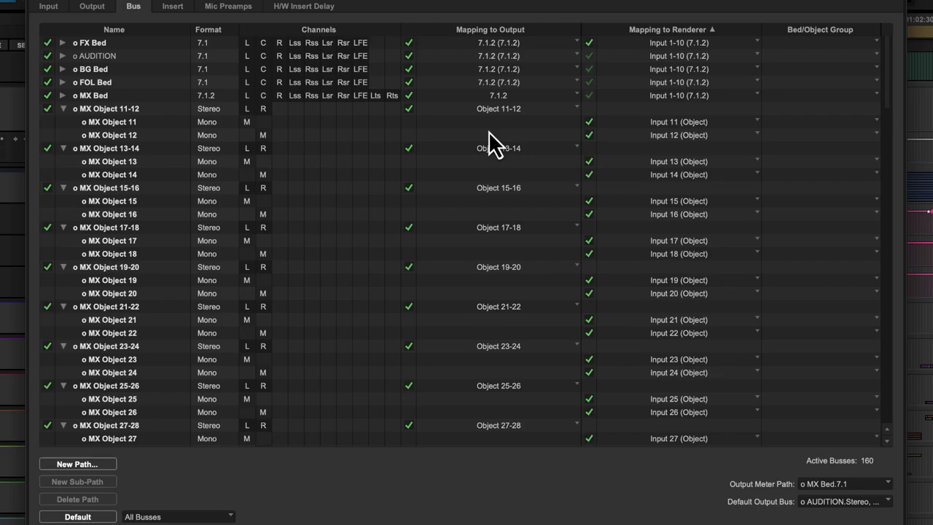
Step: Select the LTC path on the I/O Setup output page
left_click(93, 7)
scroll(270, 250, "down", 10)
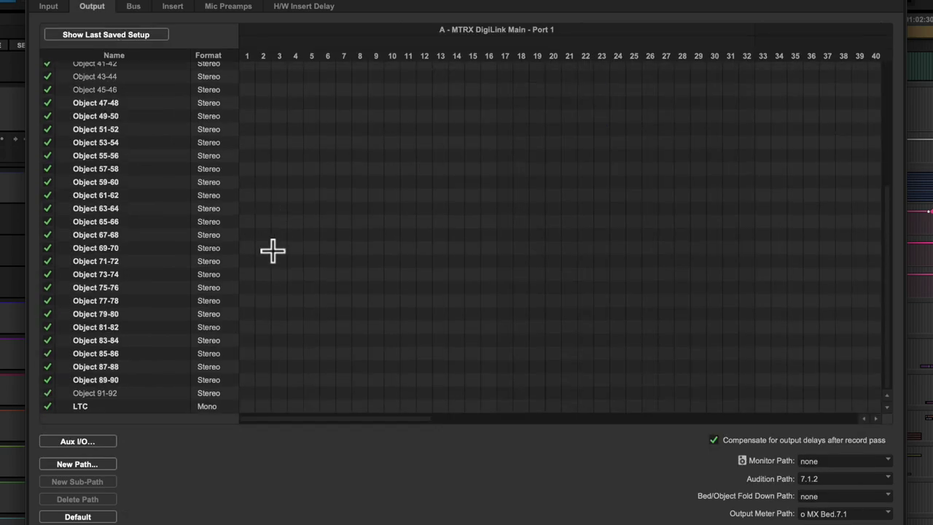
left_click(140, 405)
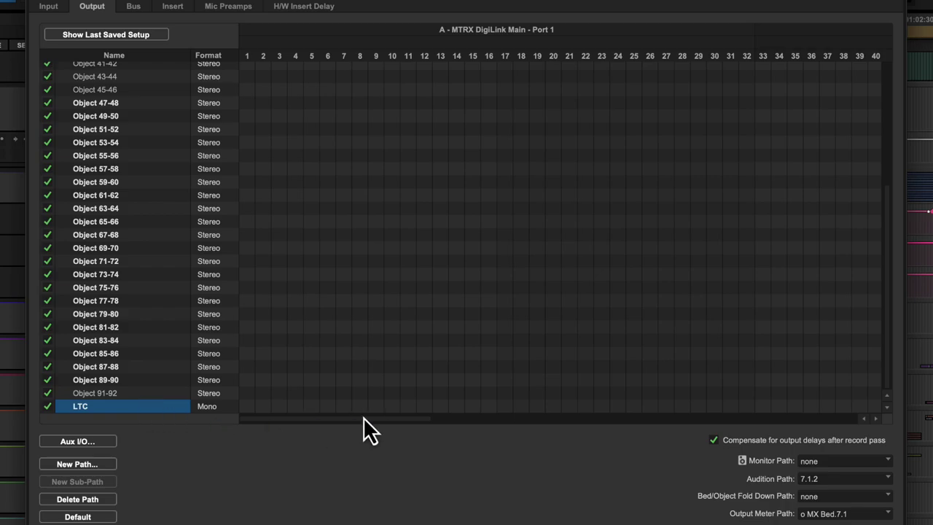
left_click_drag(363, 418, 801, 459)
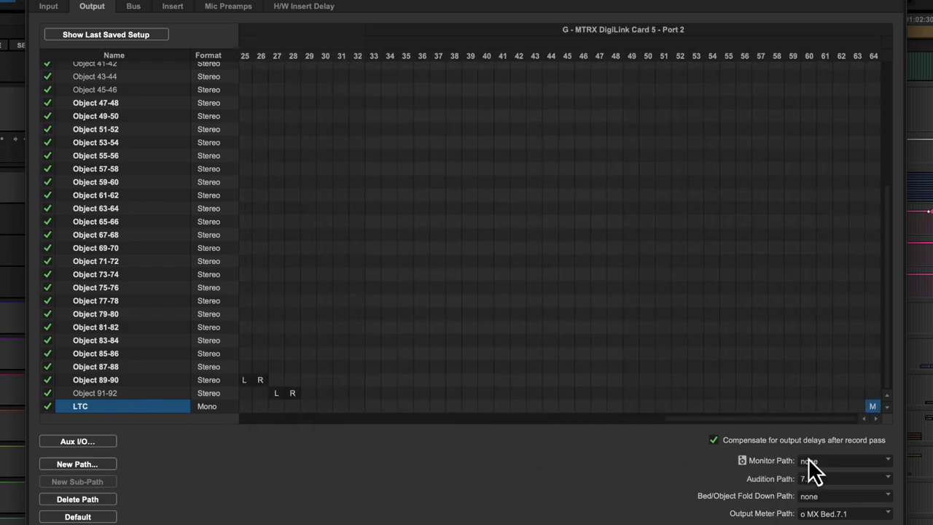
Step: Keep the LTC track output on LTC 128 and put the transport online
mouse_move(150, 304)
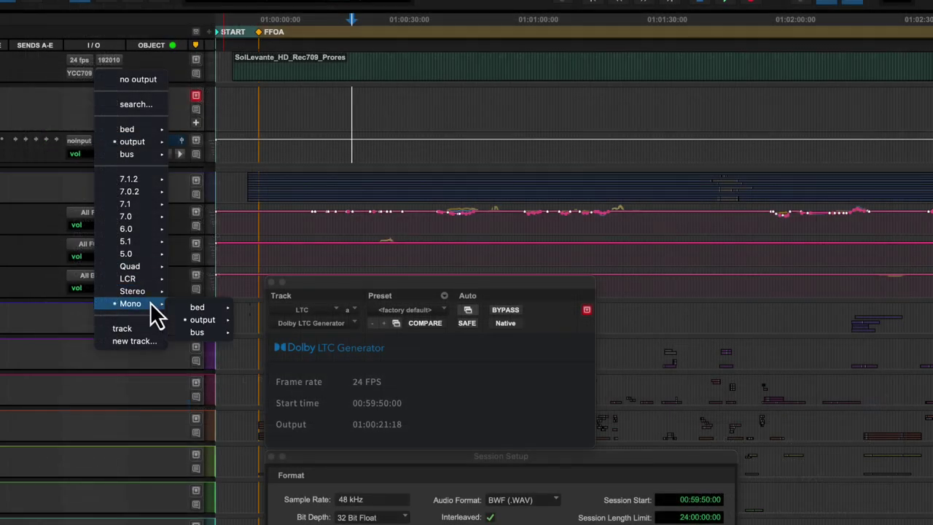
mouse_move(204, 320)
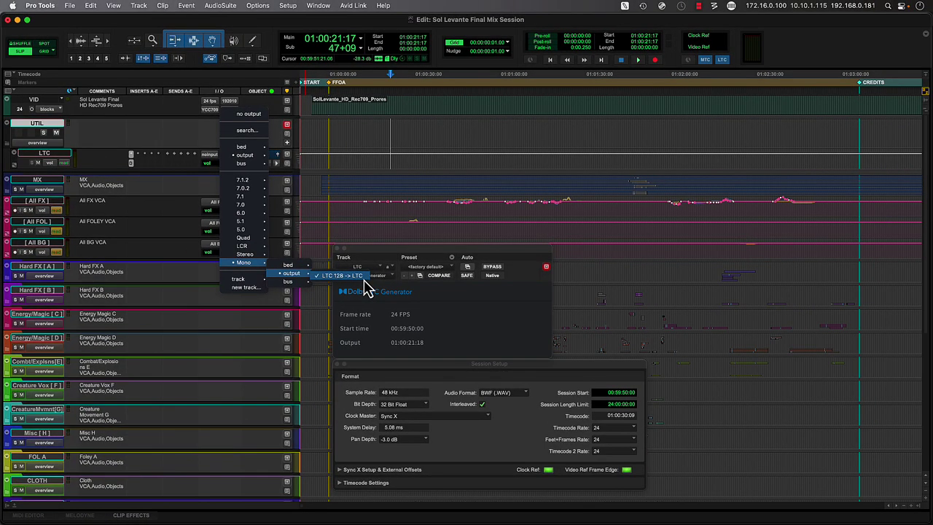
left_click(500, 319)
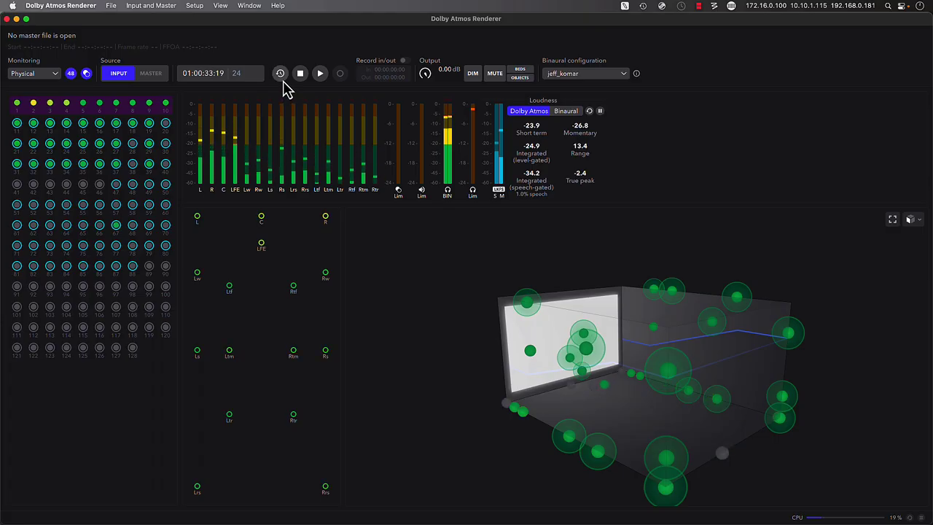
left_click(281, 74)
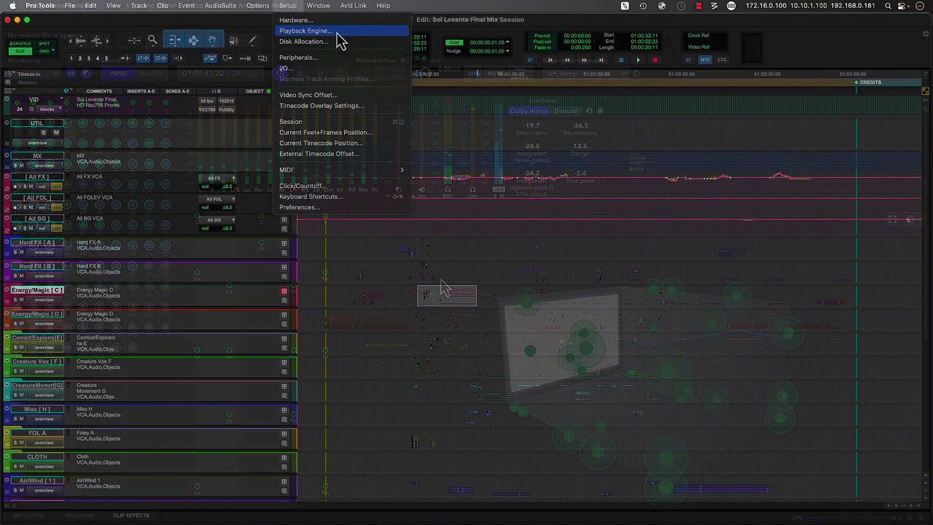
left_click(337, 32)
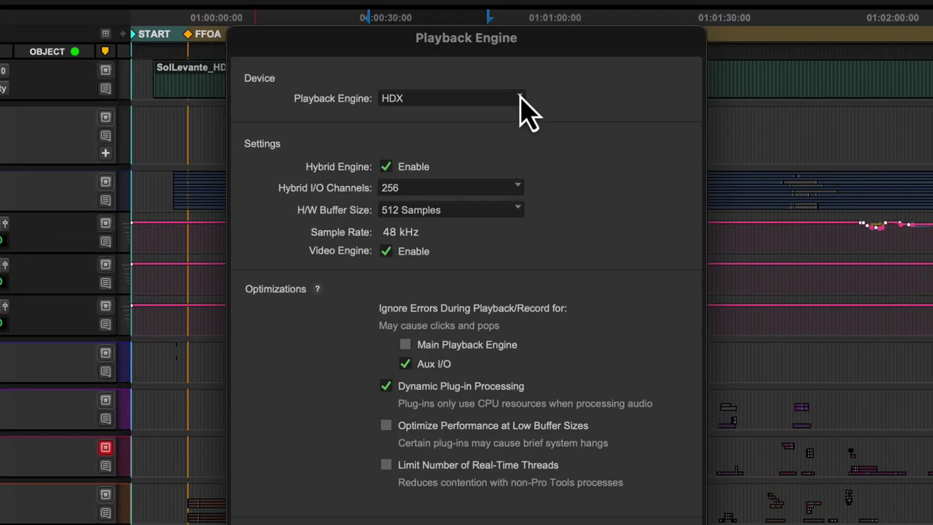
left_click(493, 115)
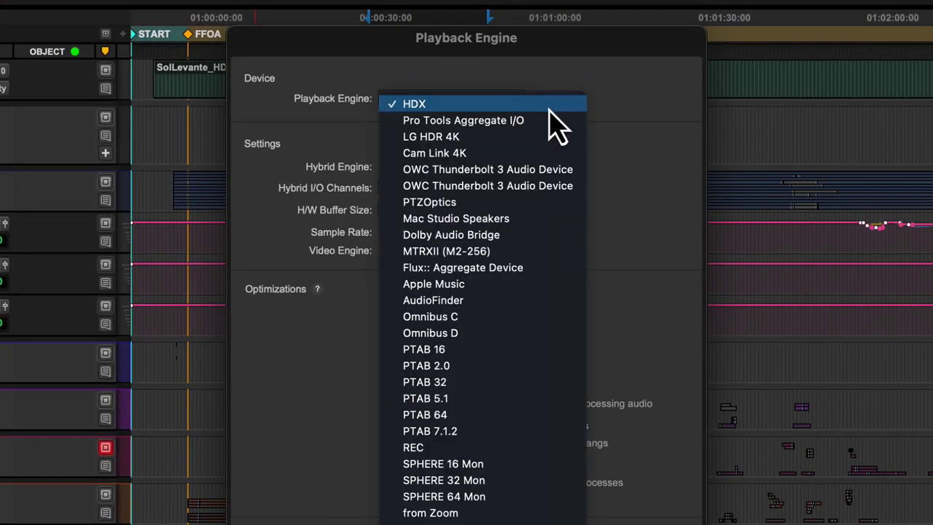
left_click(619, 128)
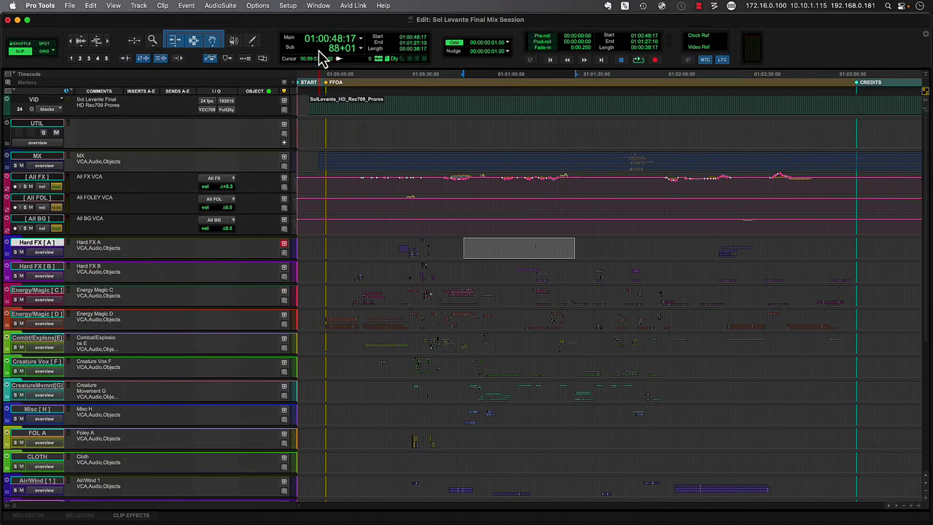
left_click(288, 5)
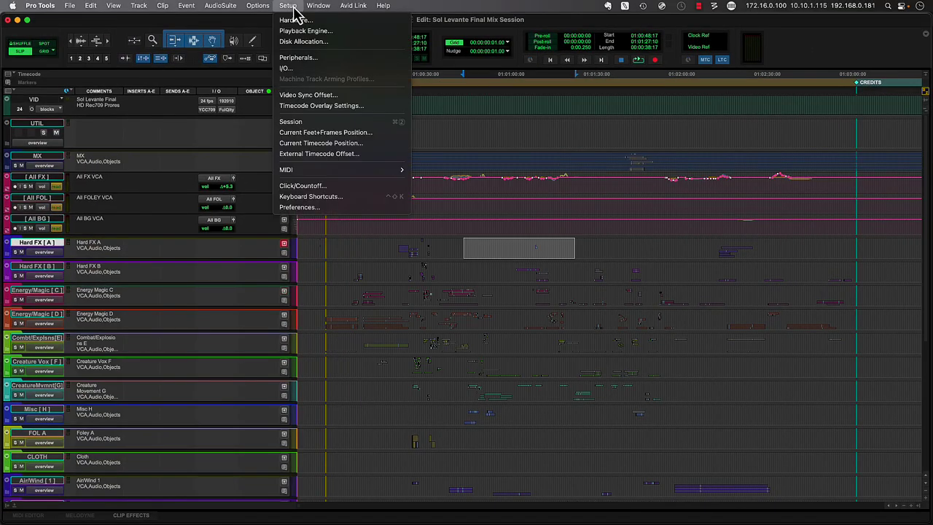
left_click(316, 20)
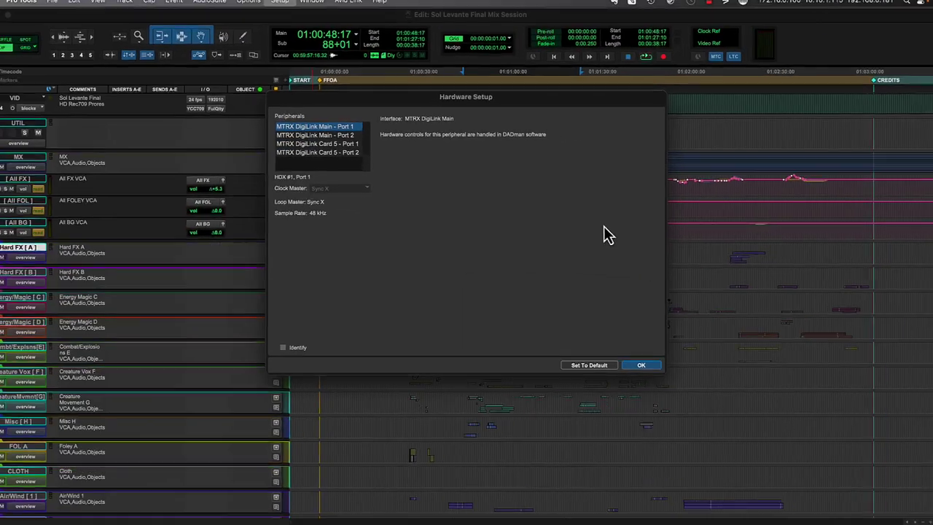
key("Return")
key("space")
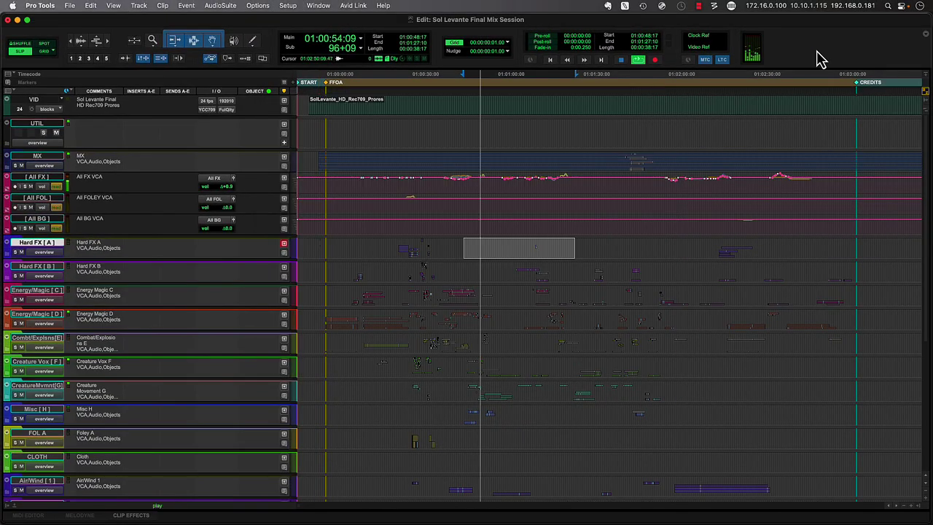
key("space")
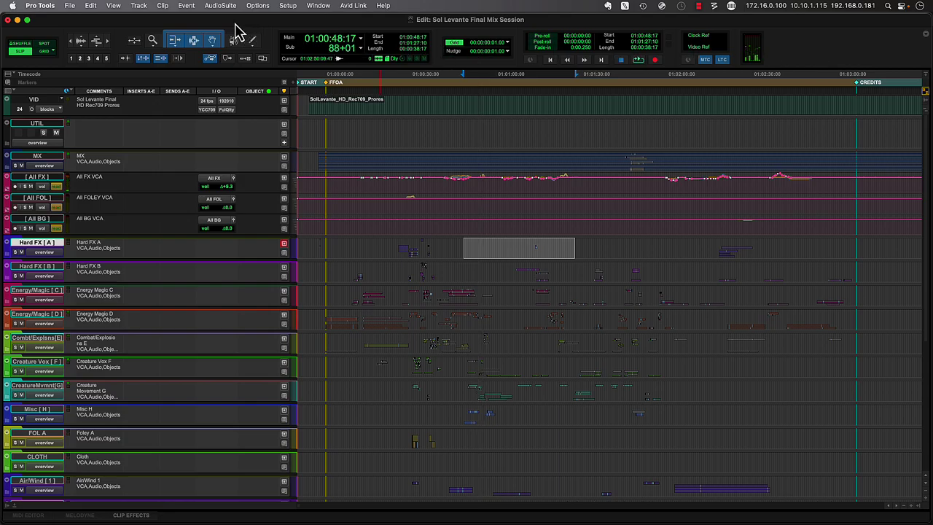
Step: Show bus paths in I/O Setup, collapse the MX object groups, and set default to Dolby Atmos Renderer (Stereo)
left_click(288, 6)
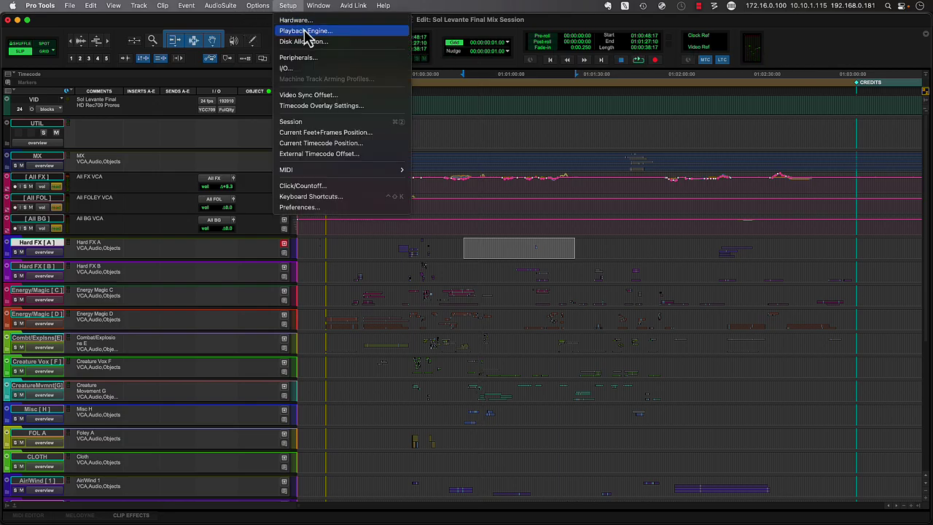
left_click(355, 72)
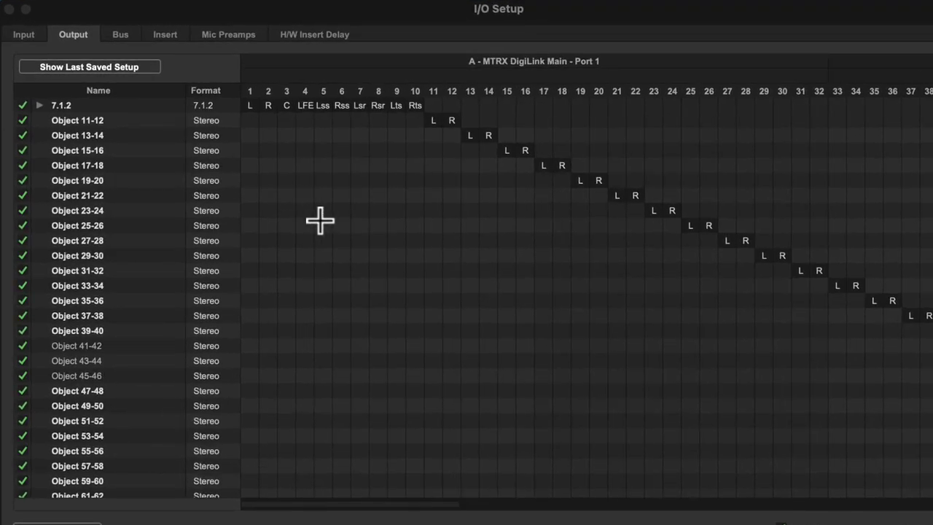
left_click(121, 35)
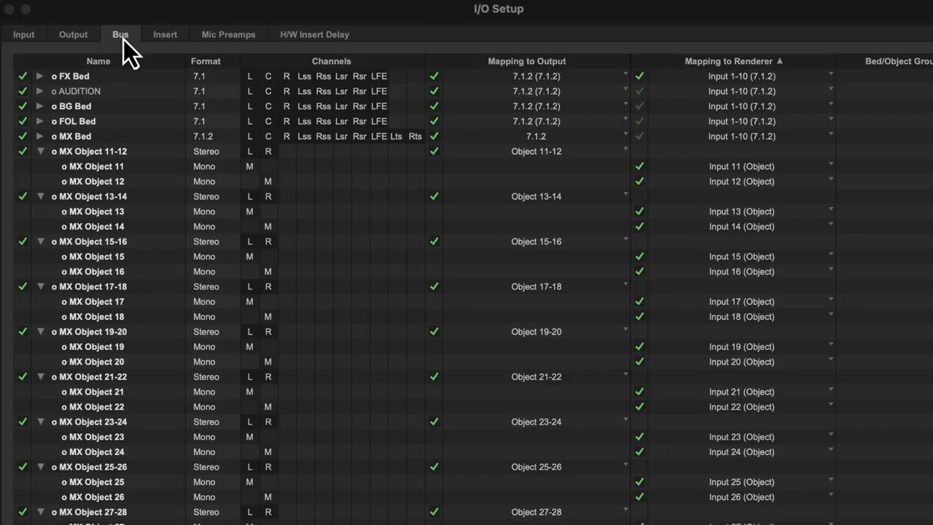
left_click(40, 152, "alt")
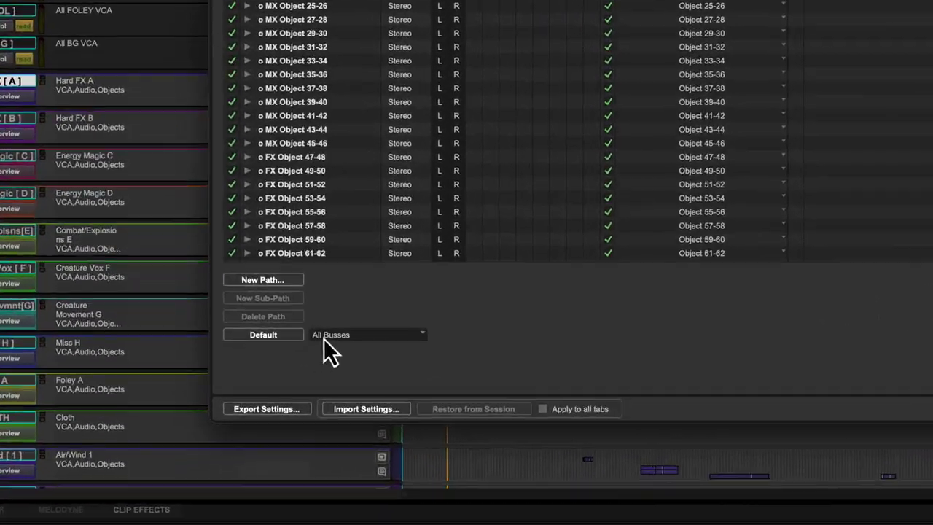
left_click(248, 404)
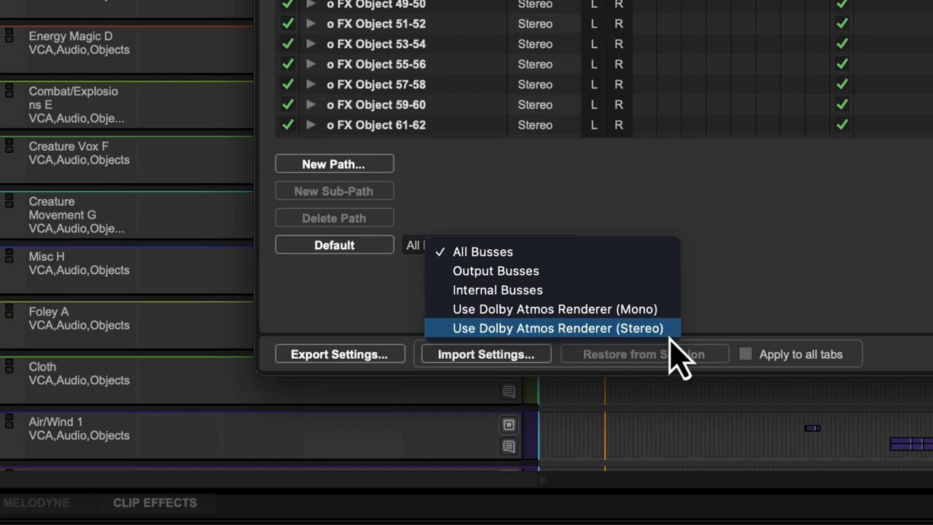
left_click(510, 328)
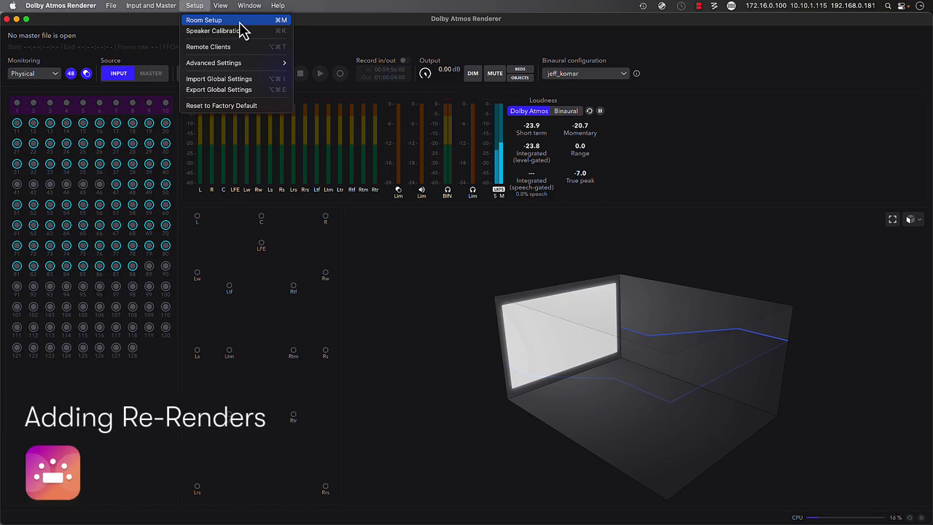
left_click(239, 22)
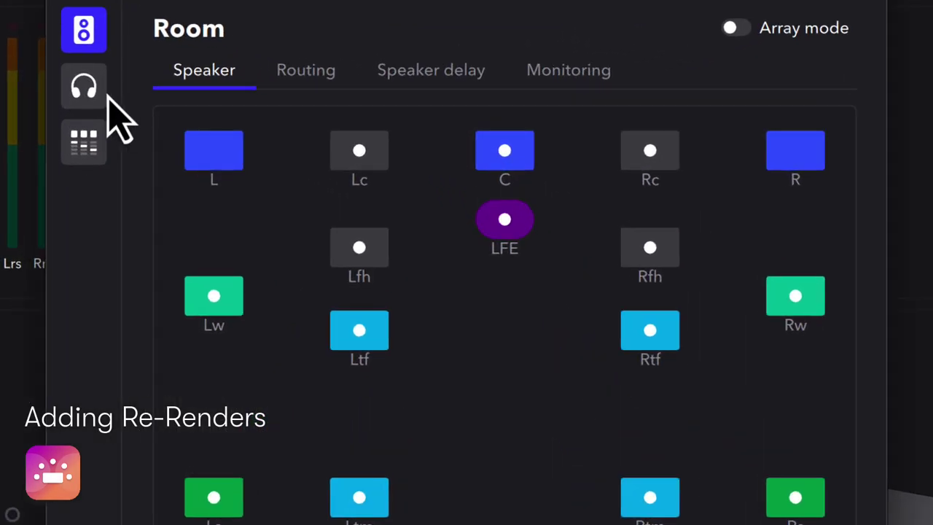
left_click(86, 87)
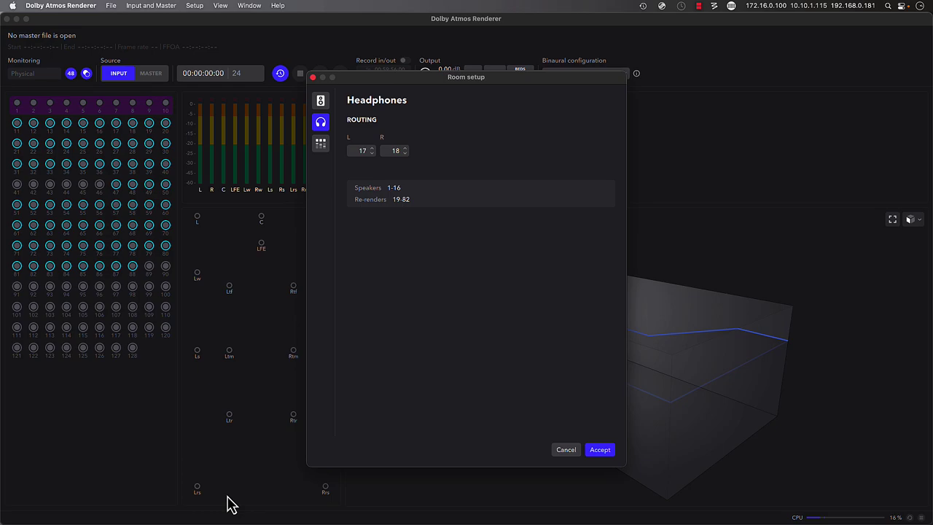
left_click(600, 449)
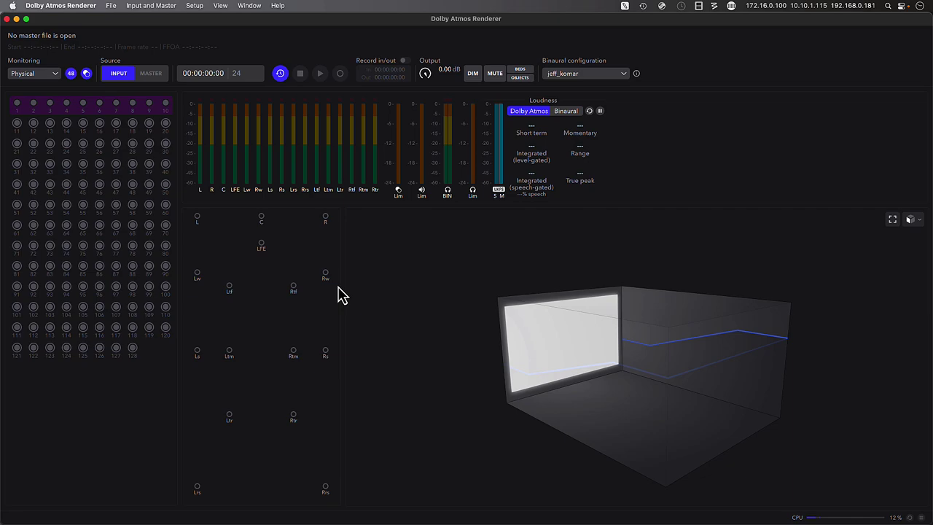
Step: Add a 2.0 re-render mapped to channels 19-20
left_click(159, 7)
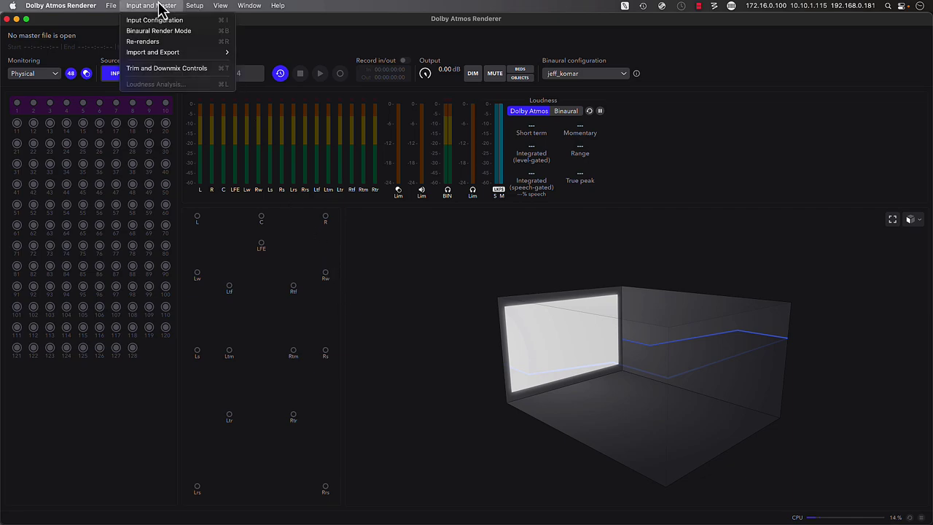
left_click(189, 40)
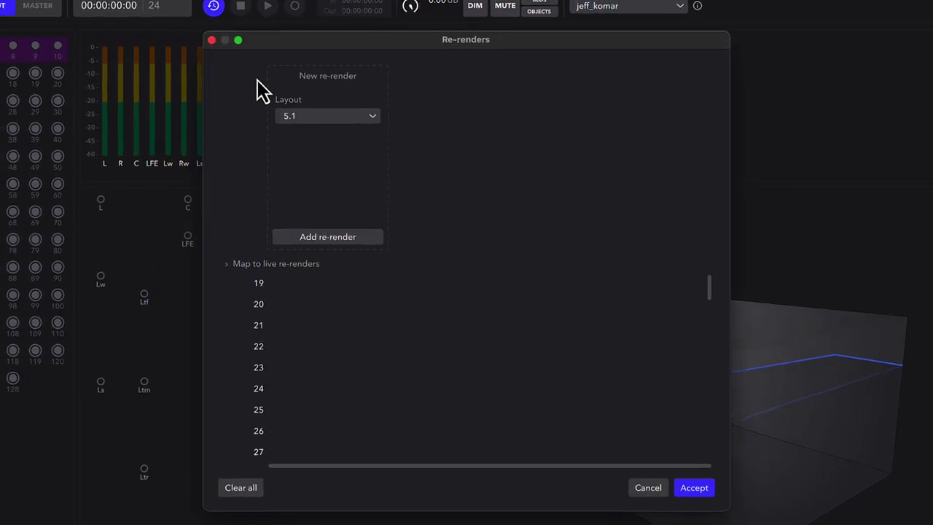
left_click(382, 156)
scroll(340, 151, "up", 2)
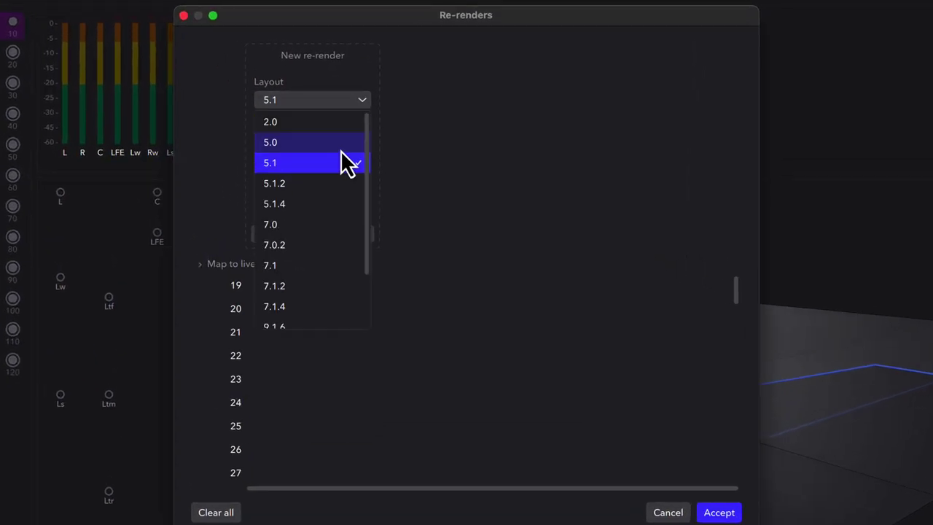
left_click(309, 120)
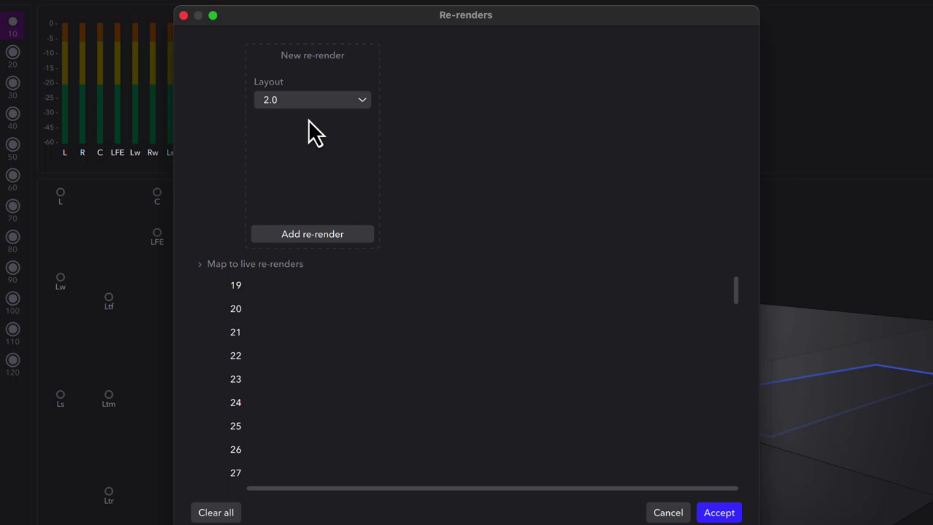
left_click(321, 234)
left_click(292, 285)
left_click(358, 233)
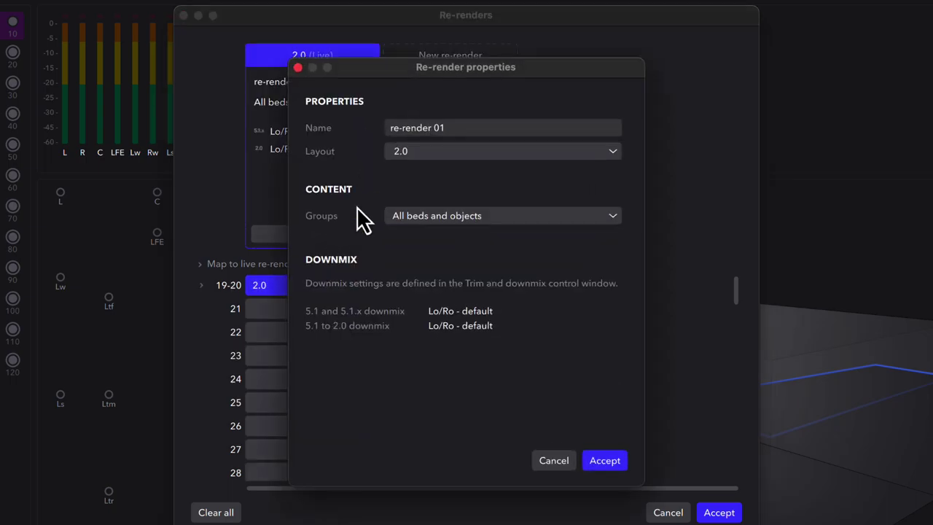
left_click(454, 130)
left_click(605, 460)
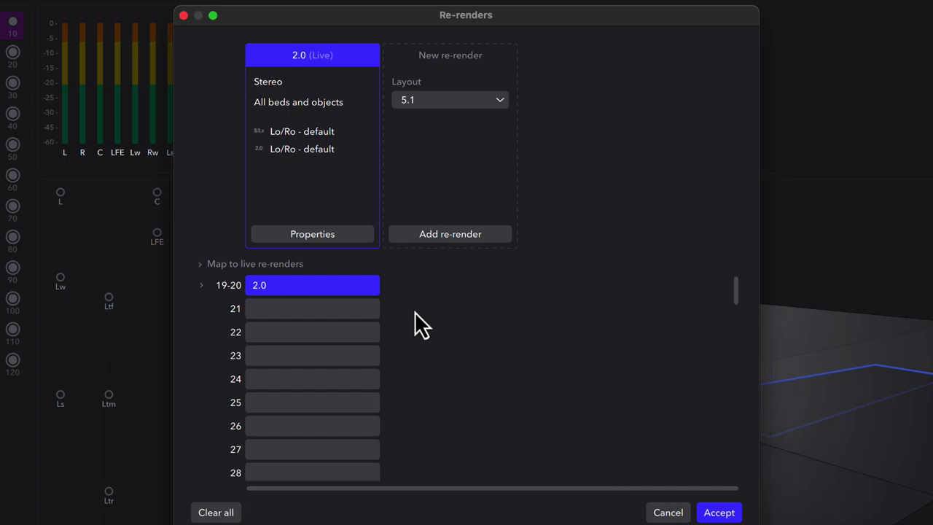
Step: Add a Loudness re-render named '5.1 Loud'
left_click(497, 100)
scroll(495, 166, "down", 1)
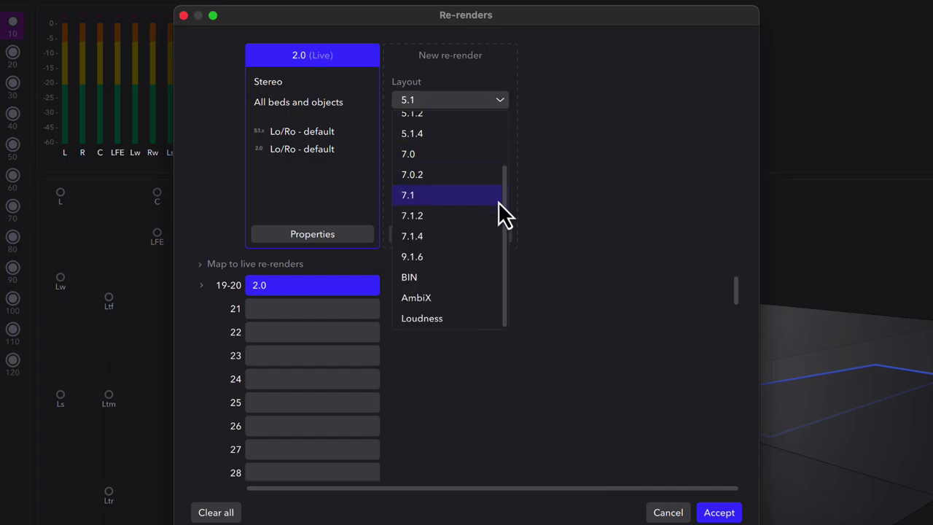
left_click(470, 319)
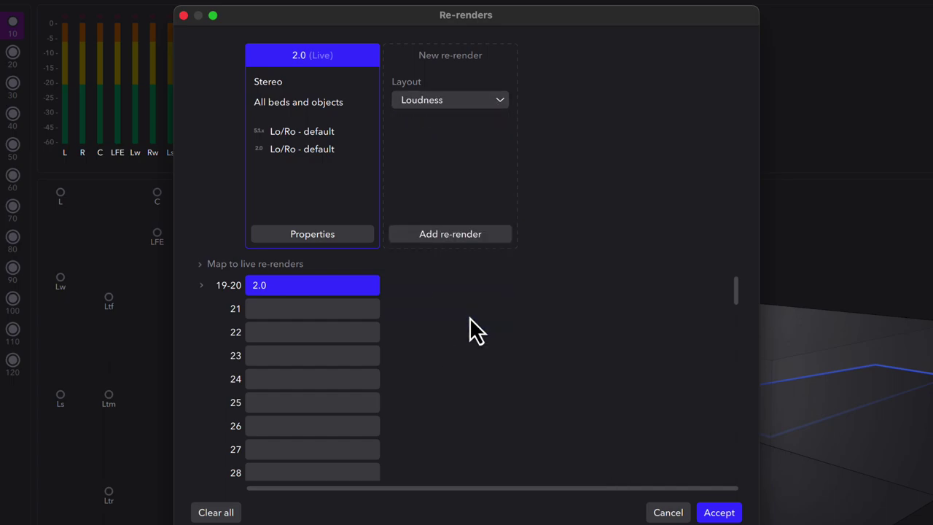
left_click(468, 234)
left_click(442, 234)
type("5.1 Loud")
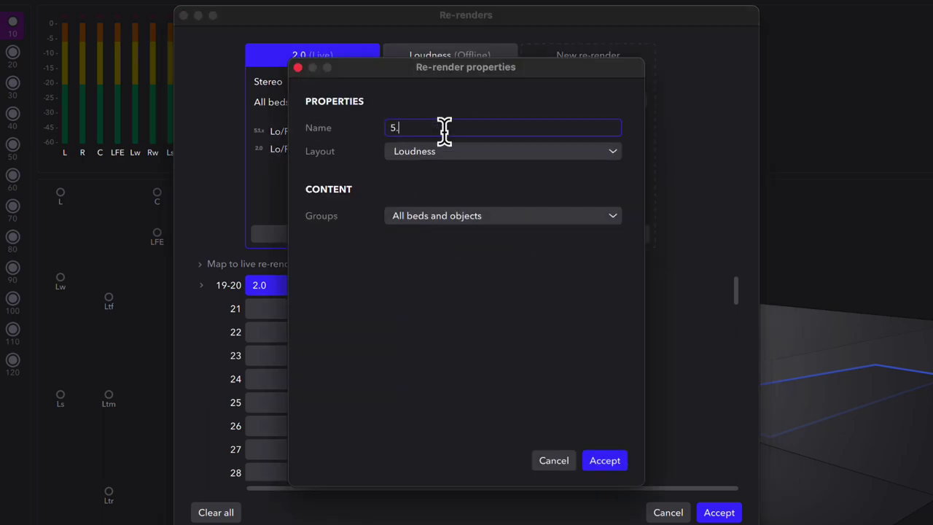
left_click(598, 462)
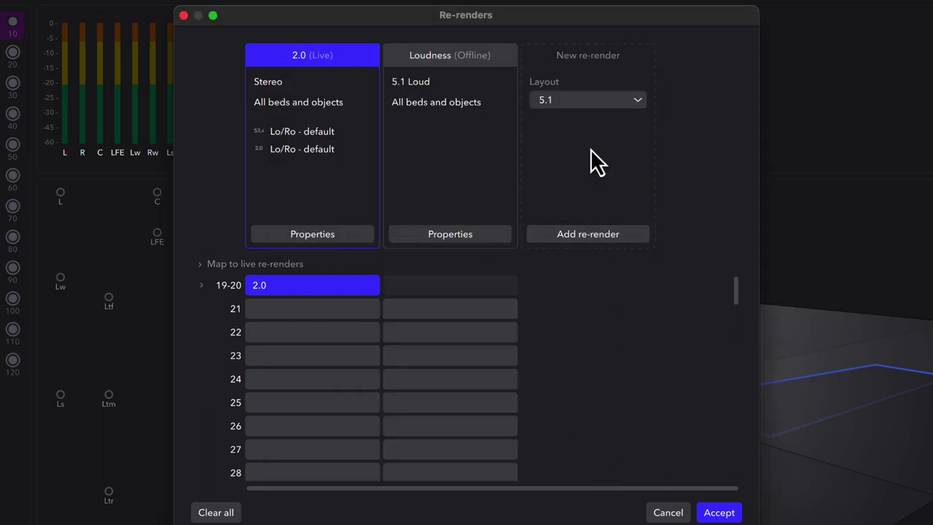
Step: Add a 7.1 re-render, mapping Loudness to channels 21-26 and 7.1 to 27-34
left_click(590, 104)
left_click(585, 226)
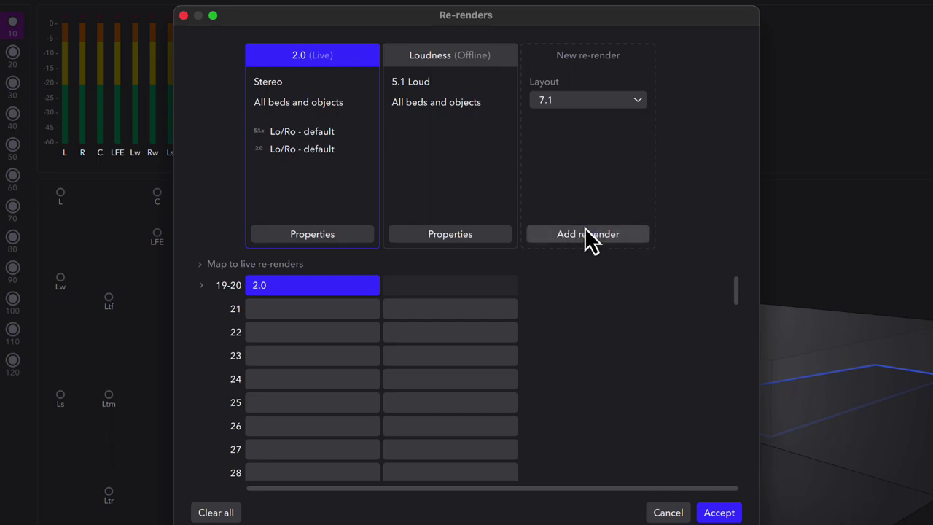
left_click(603, 239)
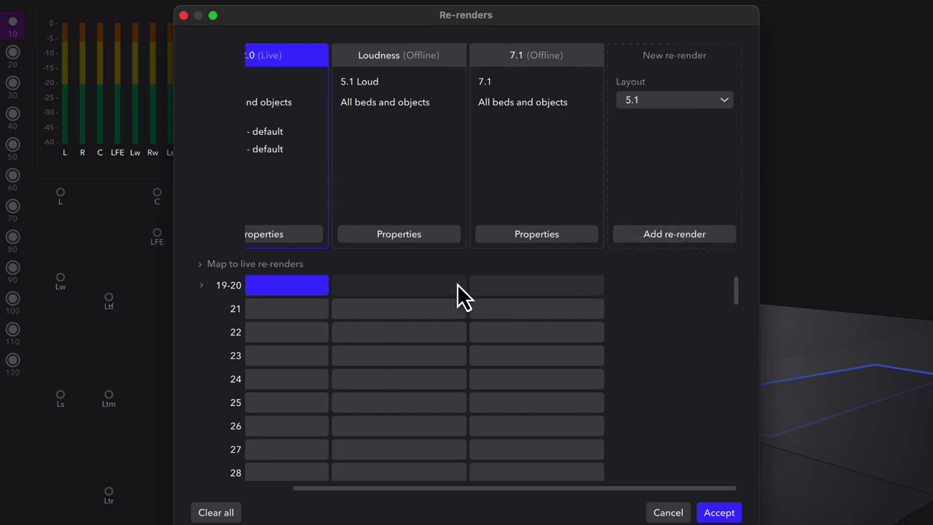
left_click(369, 312)
left_click(572, 332)
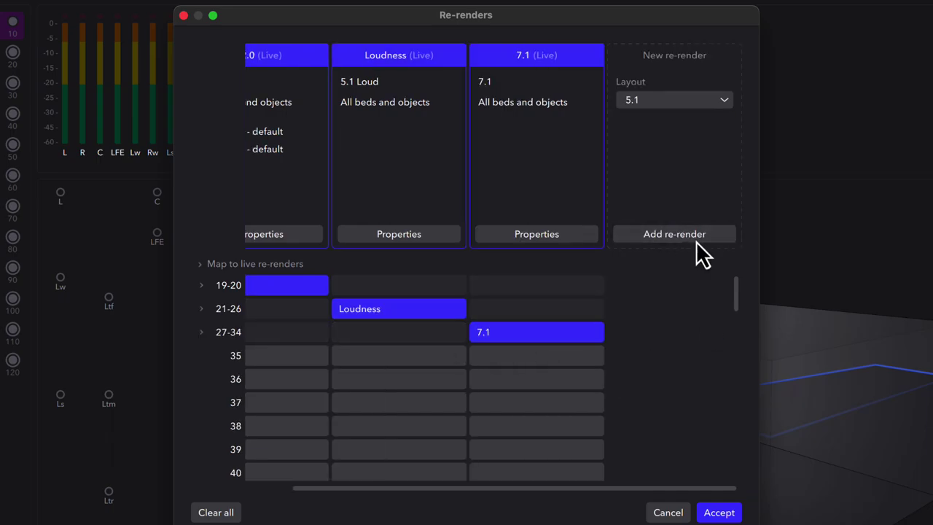
Step: Add a 7.1.4 re-render on channels 35-46 and accept the re-render setup
left_click(699, 108)
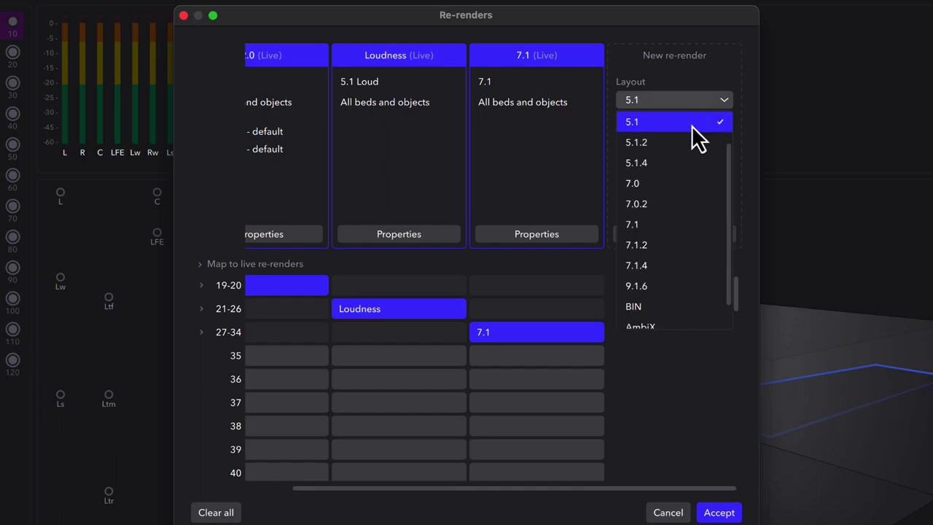
left_click(676, 265)
left_click(686, 234)
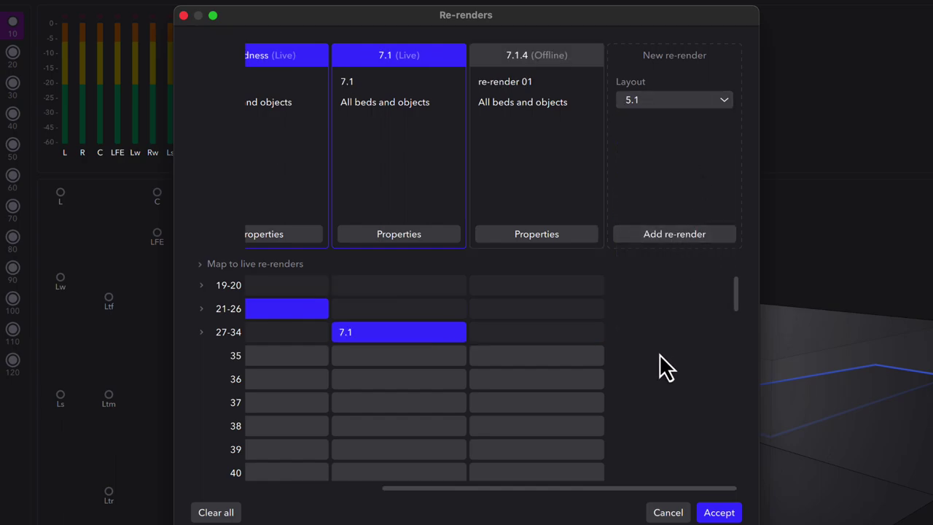
left_click(550, 355)
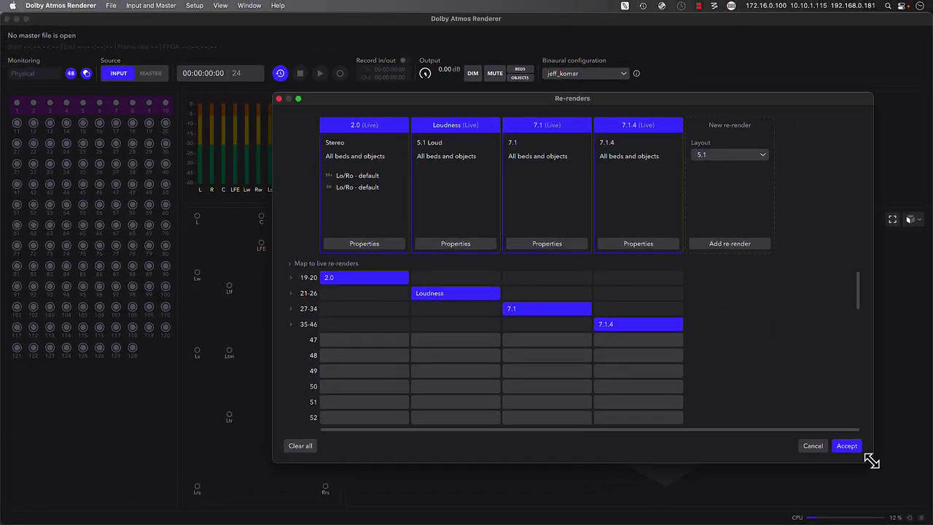
left_click(708, 502)
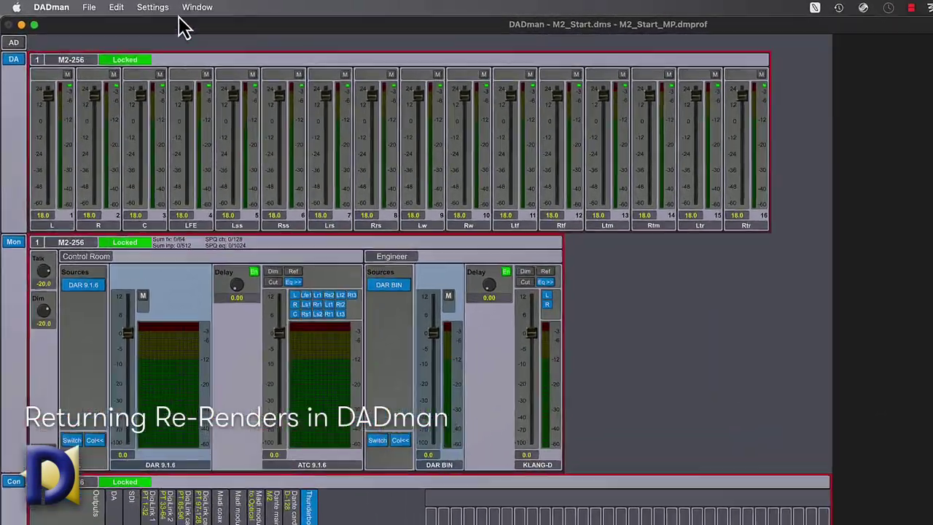
Step: Open the monitor profile configuration and expand the Control Room sources
left_click(119, 6)
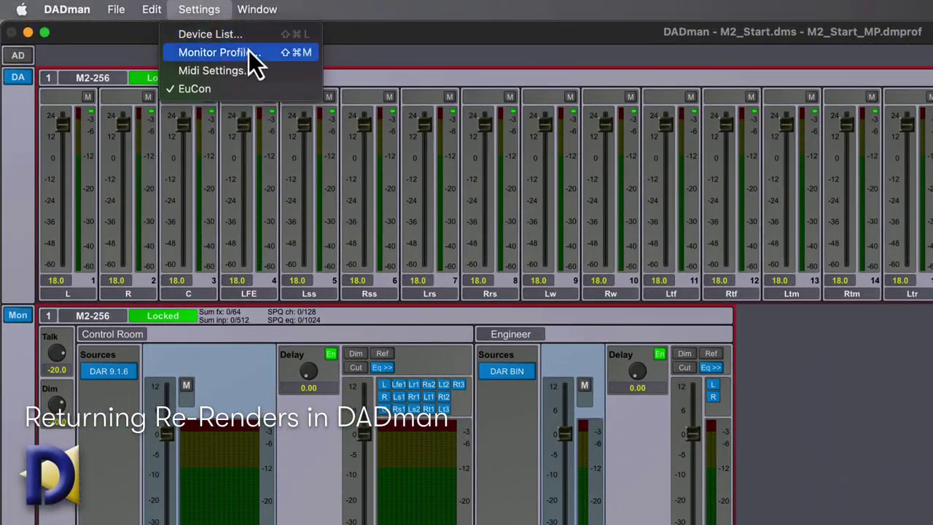
left_click(262, 59)
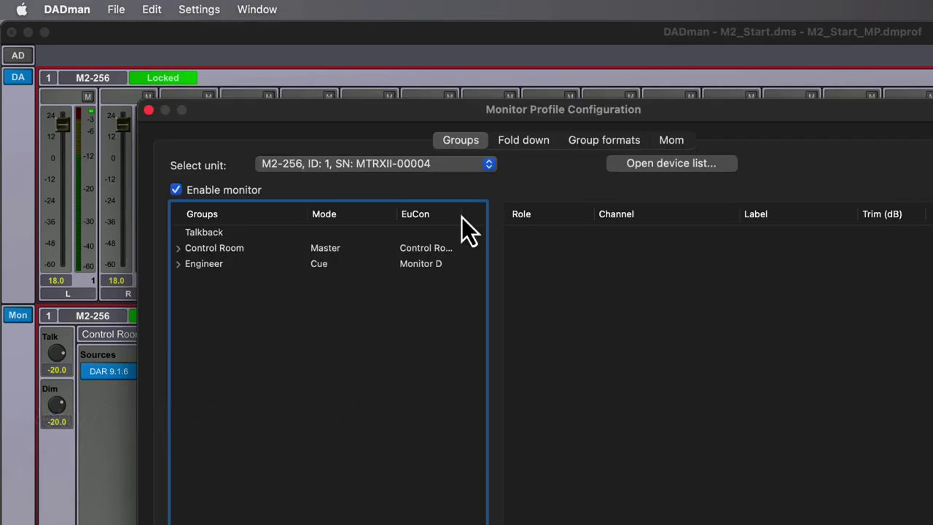
left_click(178, 249)
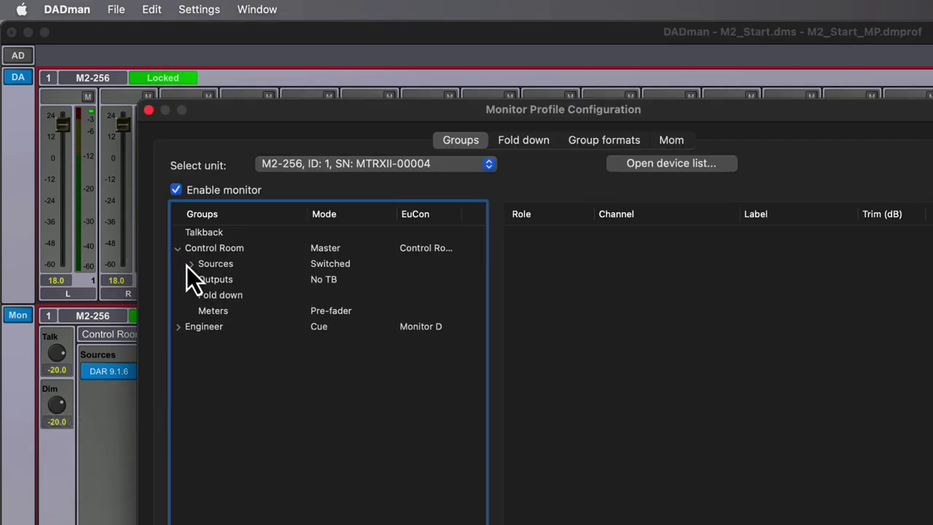
left_click(191, 264)
left_click(251, 269)
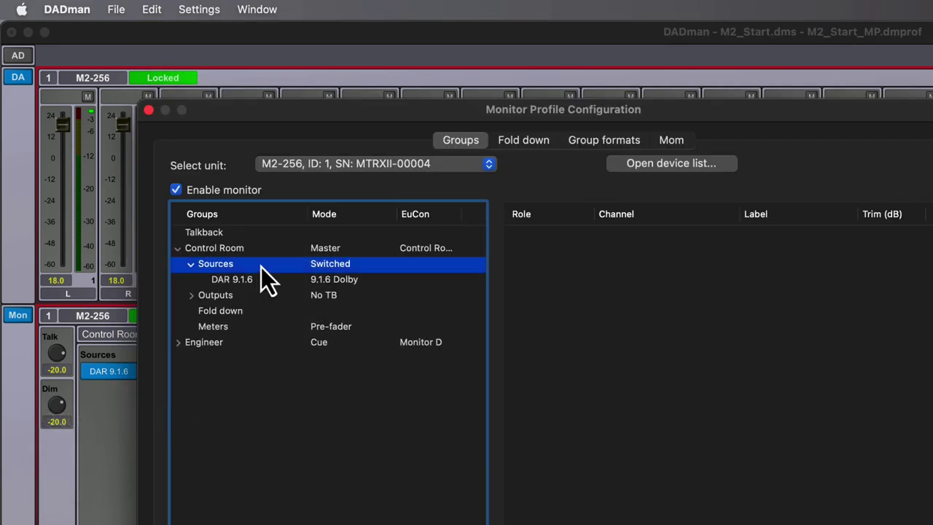
Step: Add three new sources to the Control Room
right_click(243, 266)
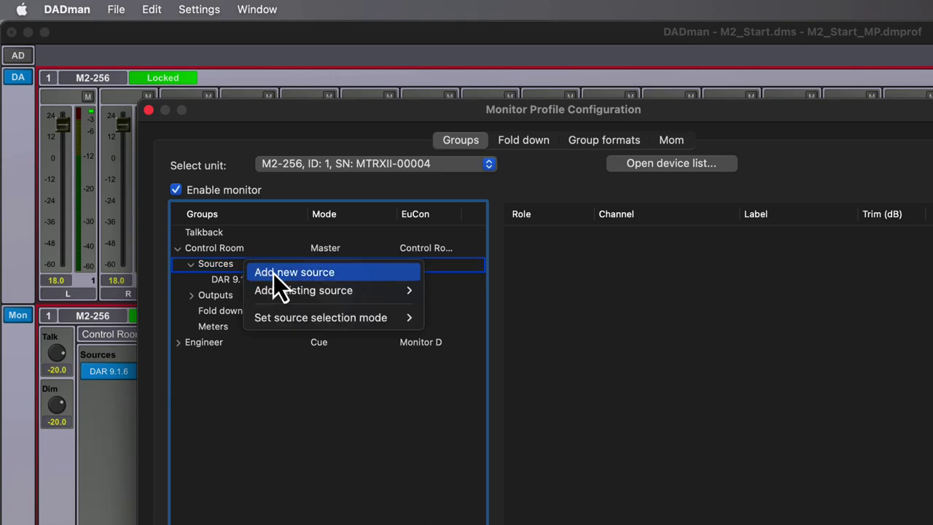
left_click(273, 273)
right_click(241, 264)
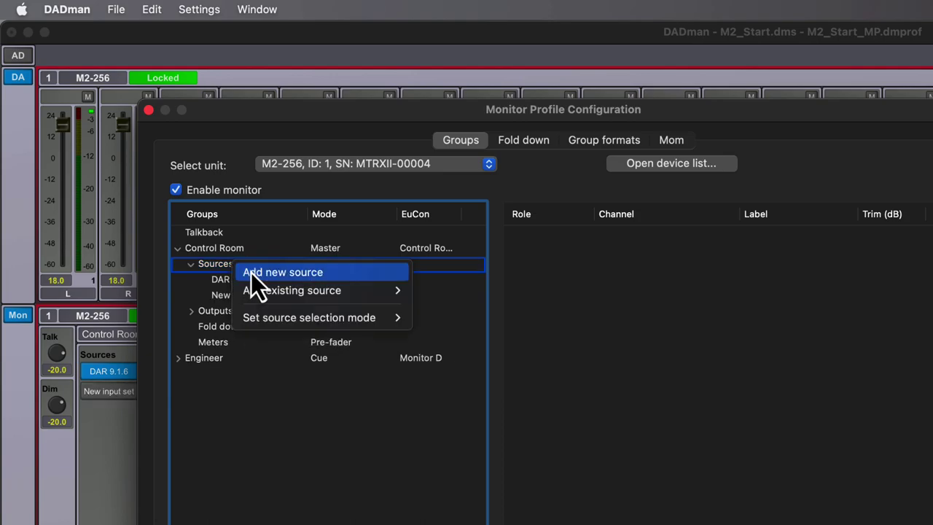
left_click(248, 269)
right_click(237, 267)
left_click(235, 274)
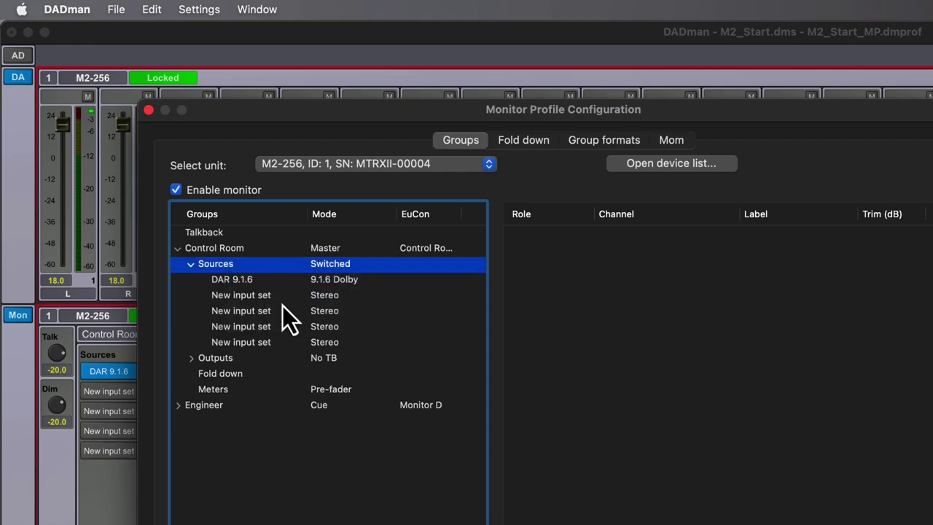
Step: Rename the new input sets ReRe 5.1 Loud, ReRe 7.1 and ReRe 7.1.4
left_click(235, 313)
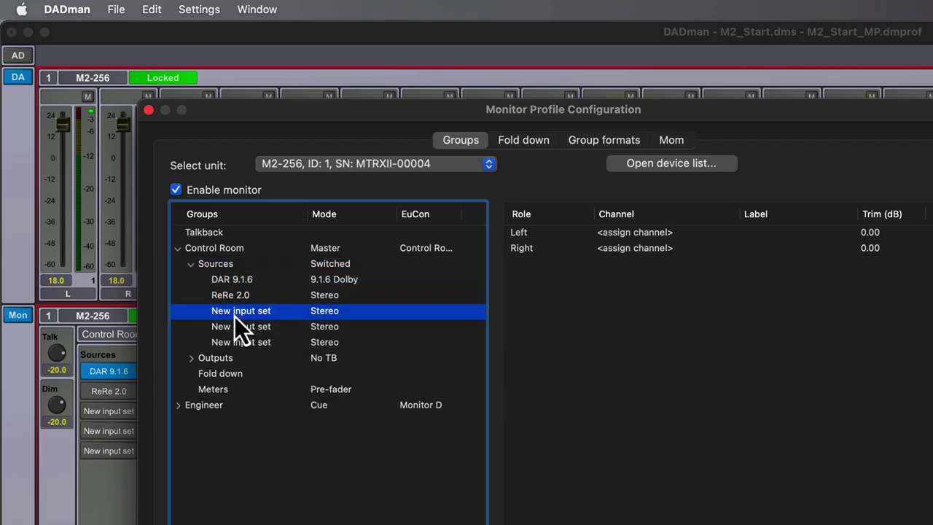
key("Return")
type("ReRe 5.1 L")
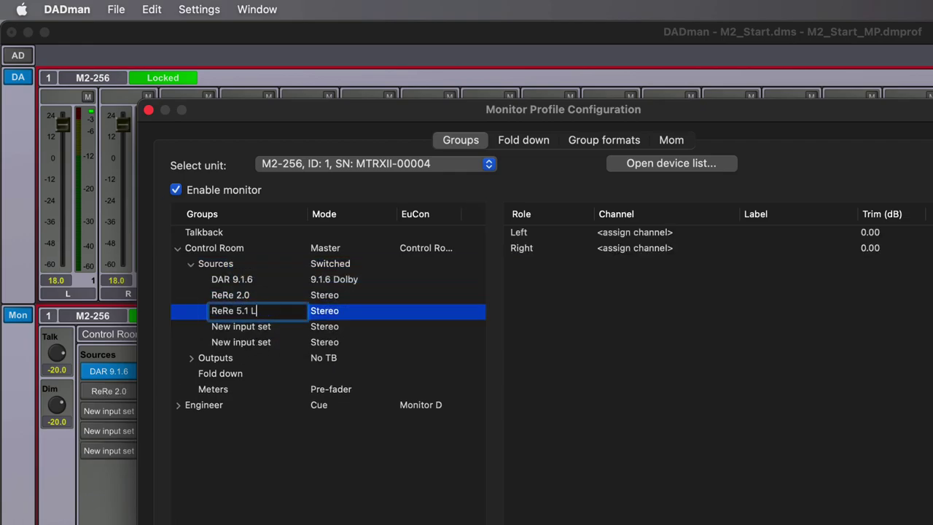
type("oud")
left_click(233, 327)
key("Return")
type("ReRe 7.1")
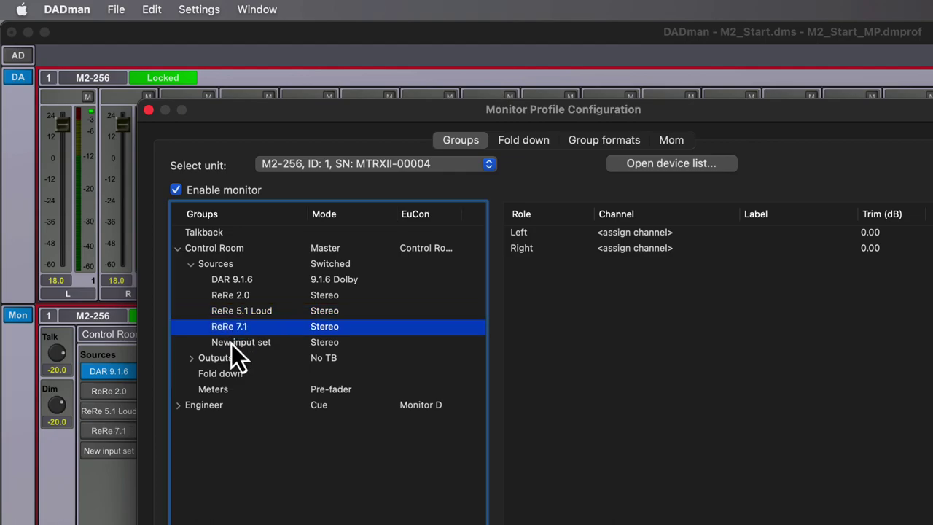
left_click(231, 342)
key("Return")
type("ReRe 7.1.4")
key("Return")
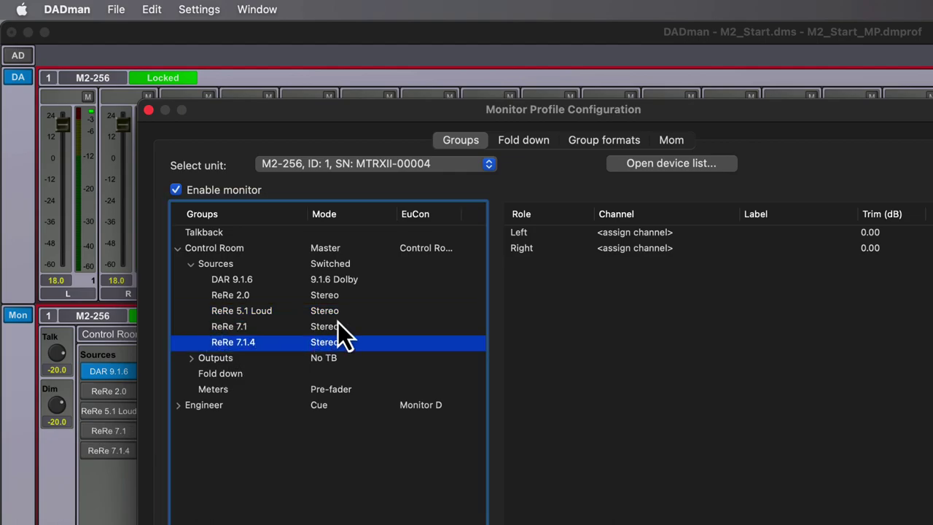
left_click(343, 299)
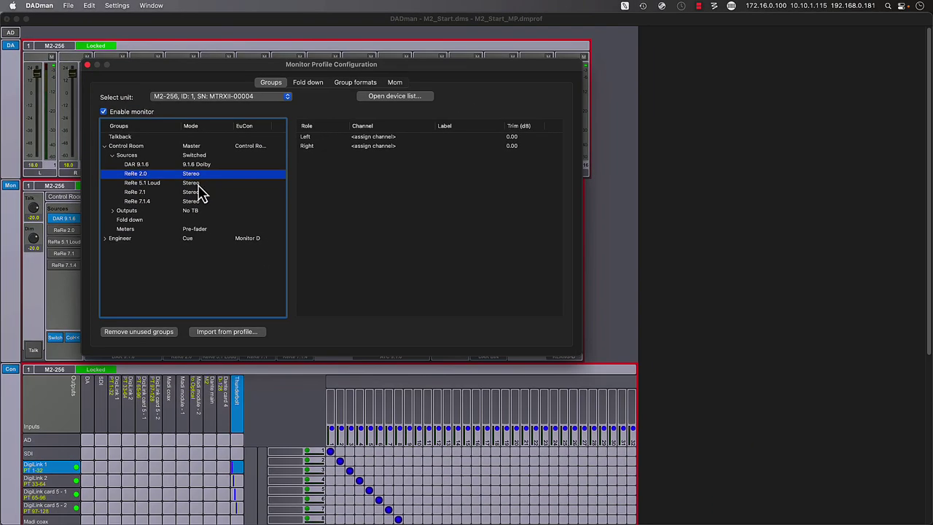
Step: Set ReRe 5.1 Loud to 5.1 SMPTE and ReRe 7.1 to 7.1 SMPTE format
right_click(225, 203)
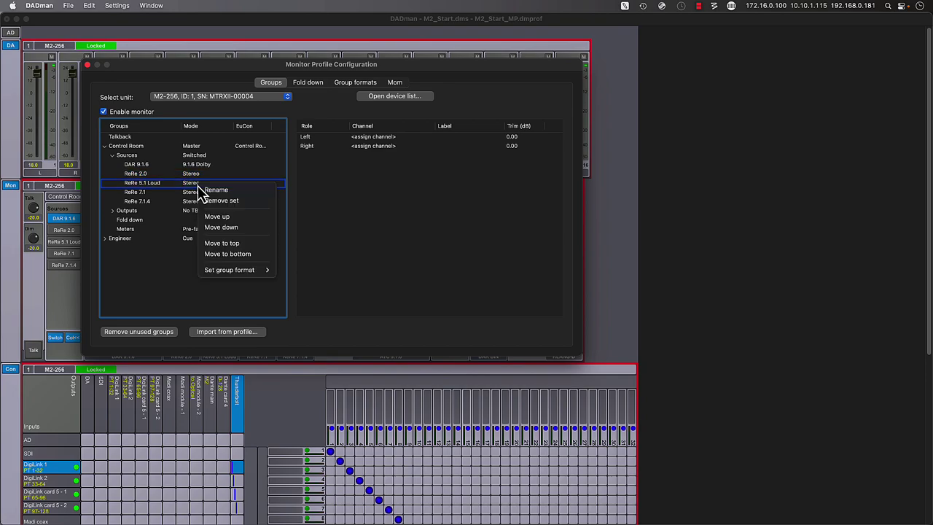
mouse_move(284, 300)
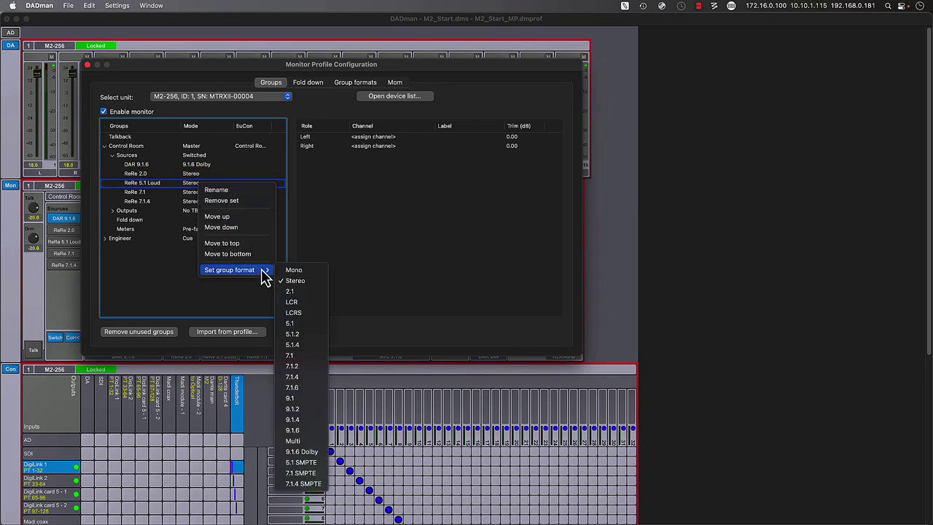
left_click(302, 463)
left_click(200, 195)
right_click(201, 194)
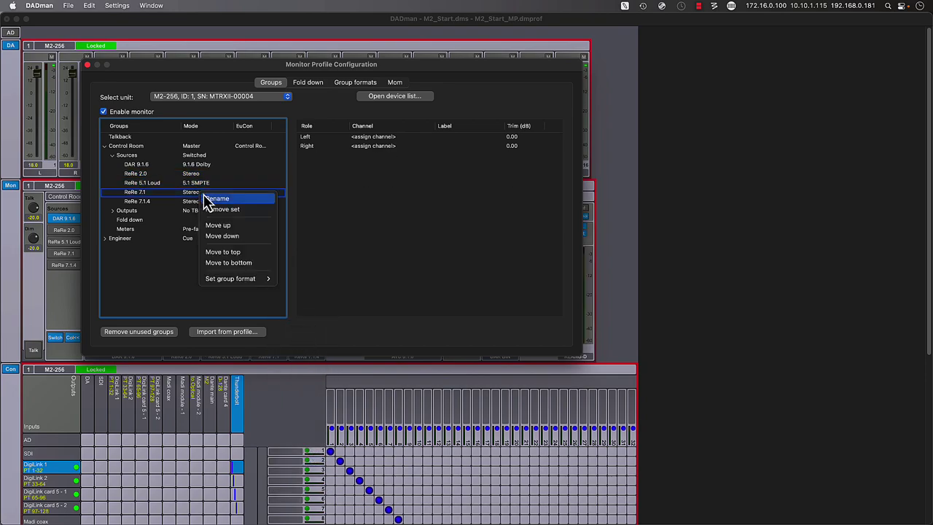
mouse_move(248, 279)
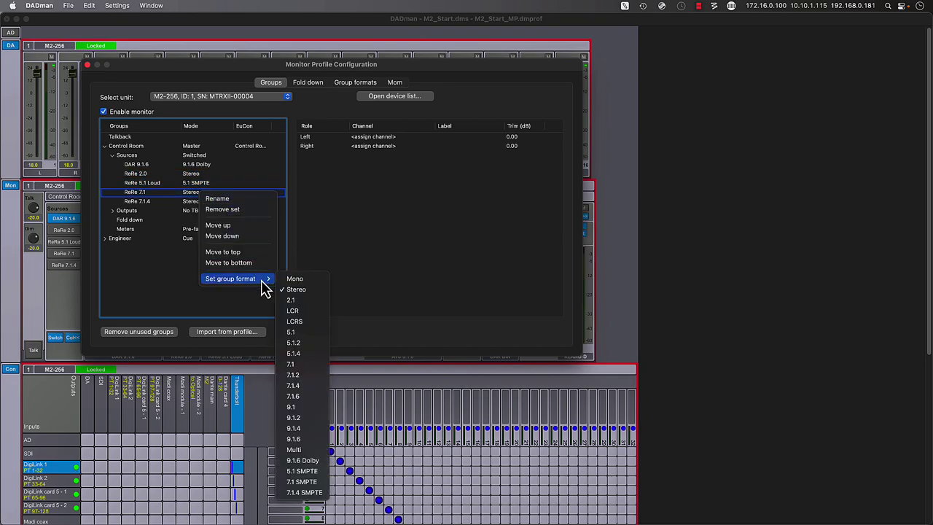
left_click(321, 484)
Step: Duplicate the 7.1.4 preset as a custom group format named '7.1.4 SMPTE'
left_click(355, 82)
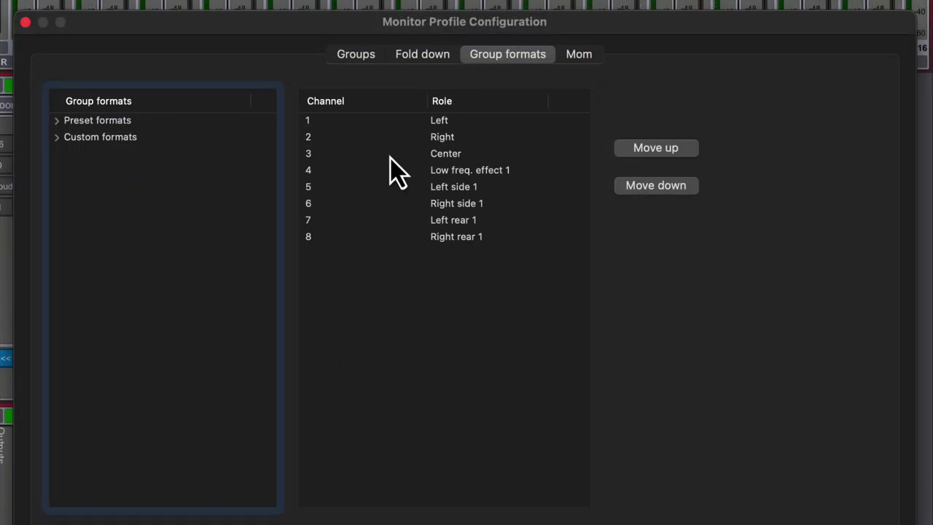
left_click(57, 121)
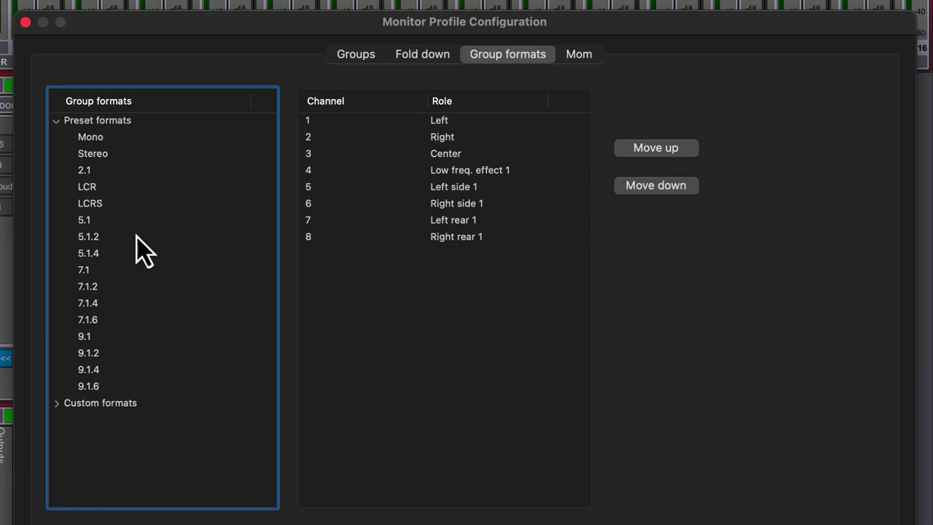
left_click(115, 305)
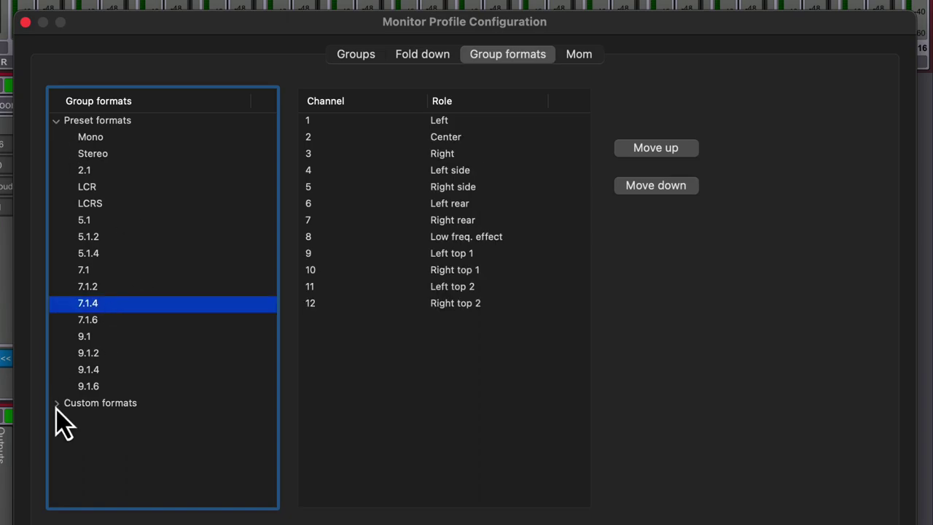
left_click(57, 403)
right_click(135, 306)
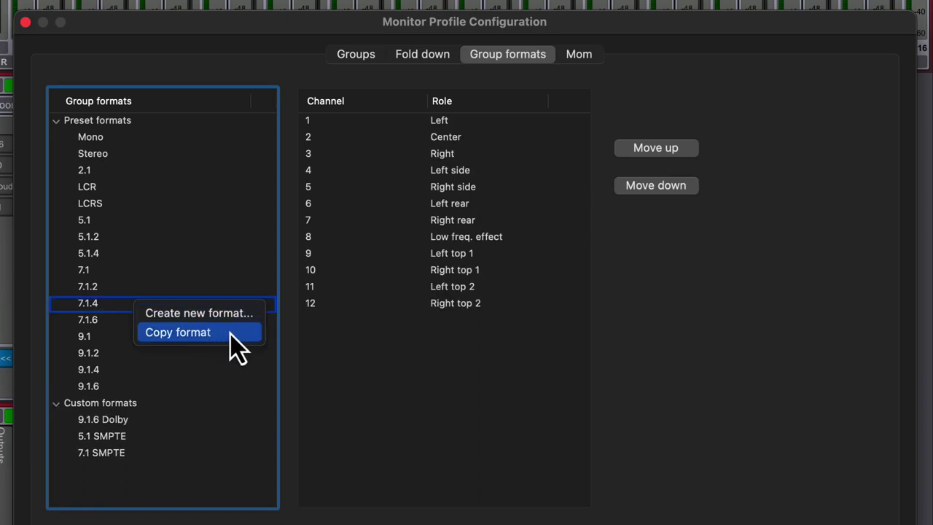
left_click(178, 332)
double_click(106, 470)
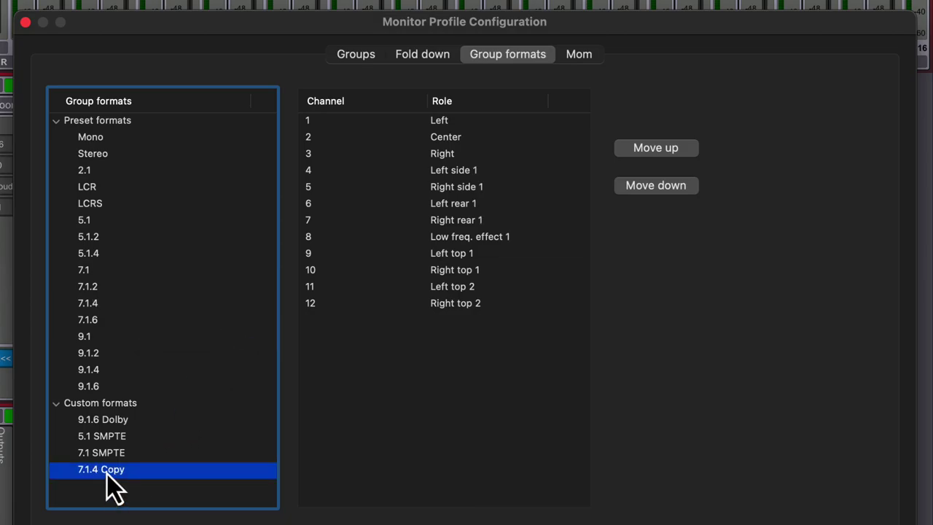
key("BackSpace")
key("BackSpace")
type("SMPTE")
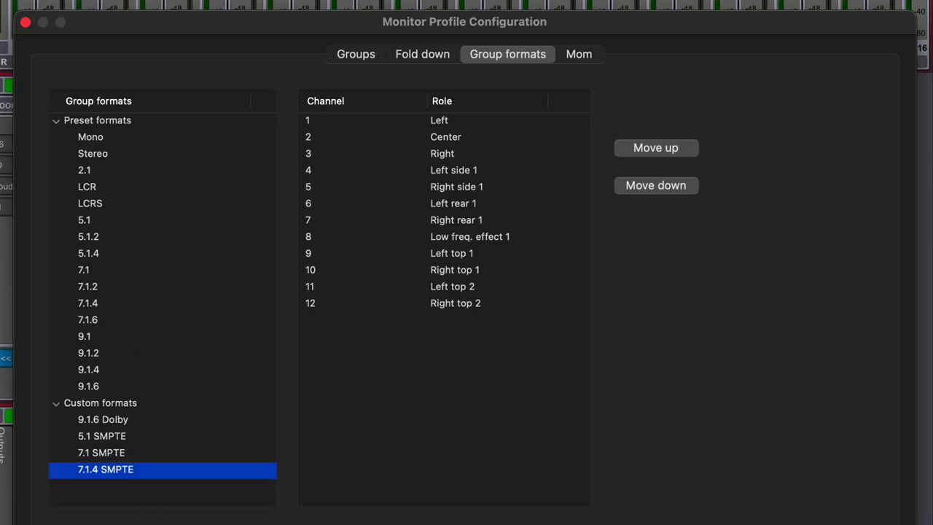
key("Return")
Step: Reorder 7.1.4 SMPTE channels: Right above Center, Low freq. effect 1 to channel 4
left_click_drag(469, 154, 470, 137)
left_click(470, 236)
left_click(632, 150)
left_click(632, 150)
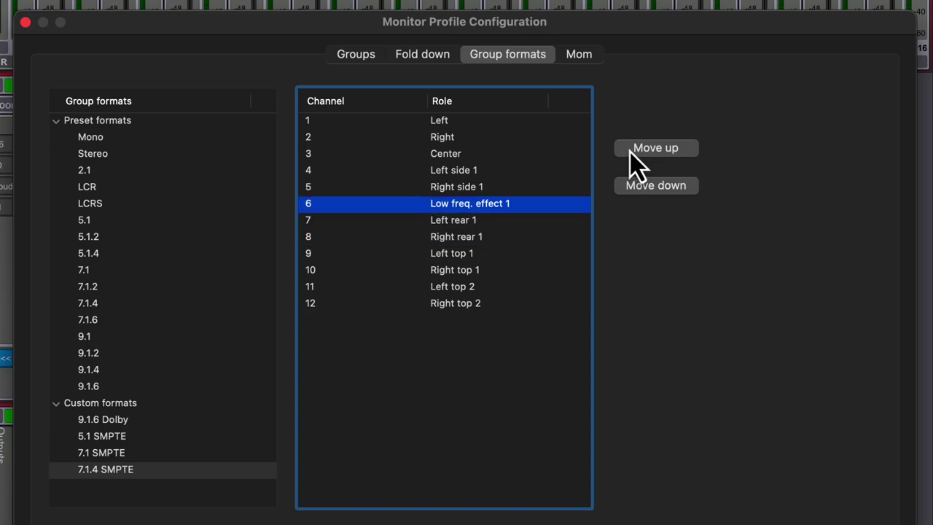
left_click(631, 150)
left_click(631, 150)
Step: Assign the 7.1.4 SMPTE format to the ReRe 7.1.4 source
left_click(56, 403)
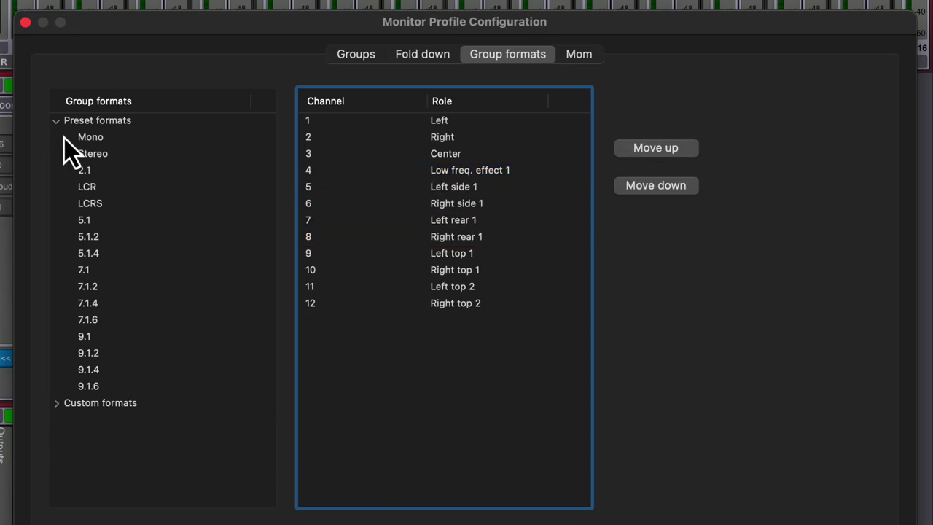
left_click(55, 121)
left_click(356, 54)
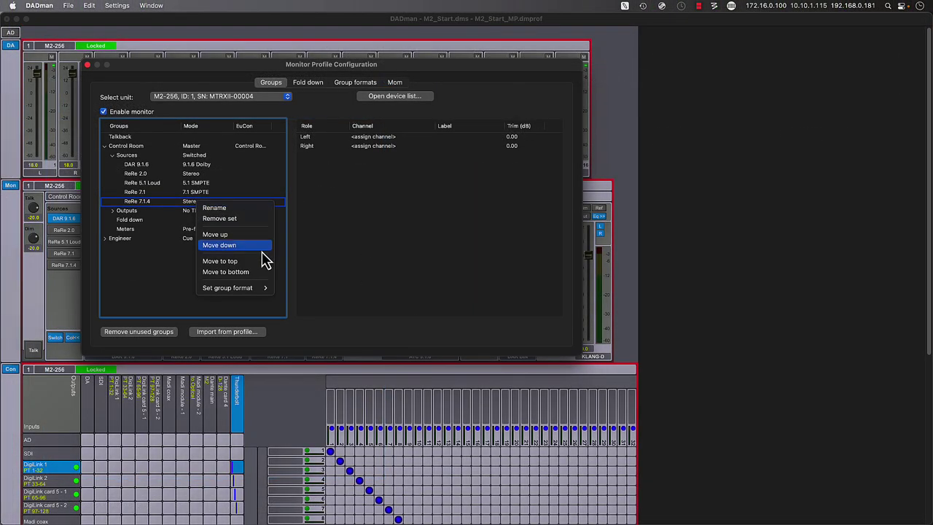
mouse_move(241, 288)
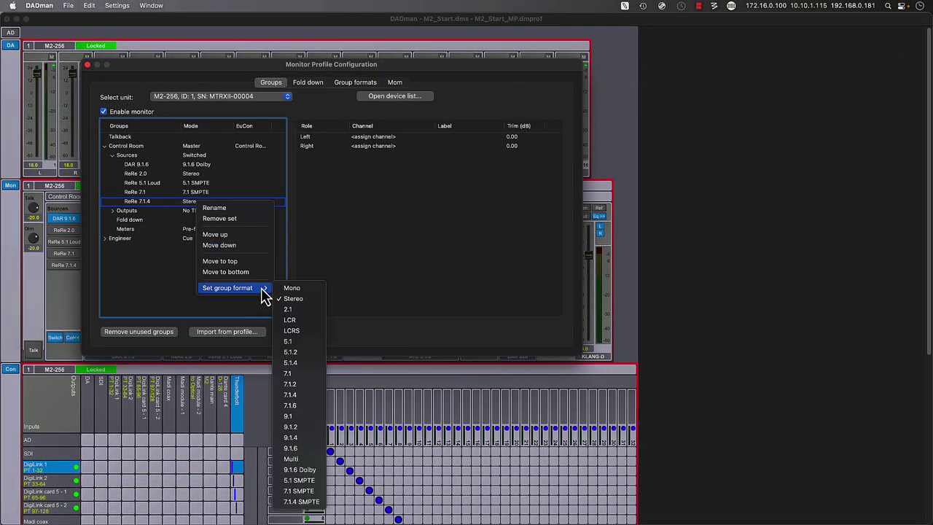
left_click(301, 501)
left_click(173, 175)
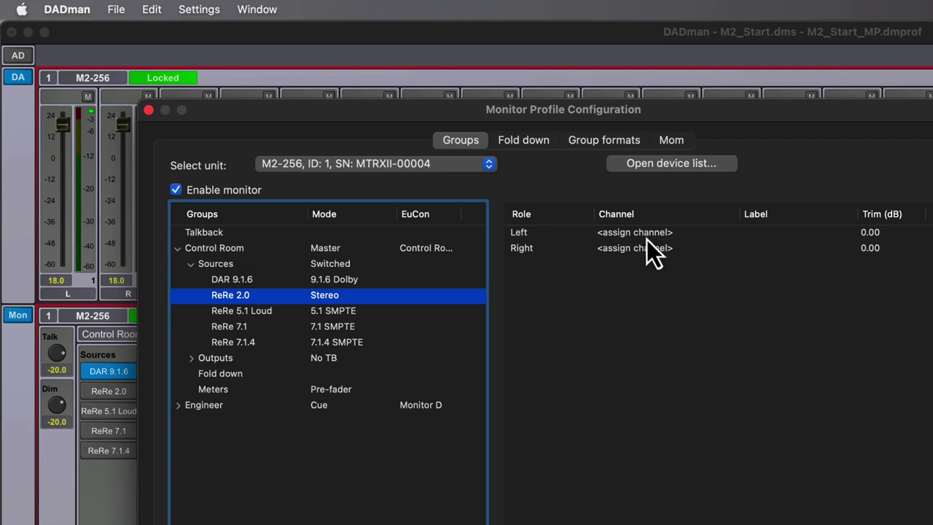
Step: Route ReRe 2.0 to Thunderbolt channels 19 (Left) and 20 (Right)
left_click(642, 235)
left_click(639, 237)
mouse_move(740, 436)
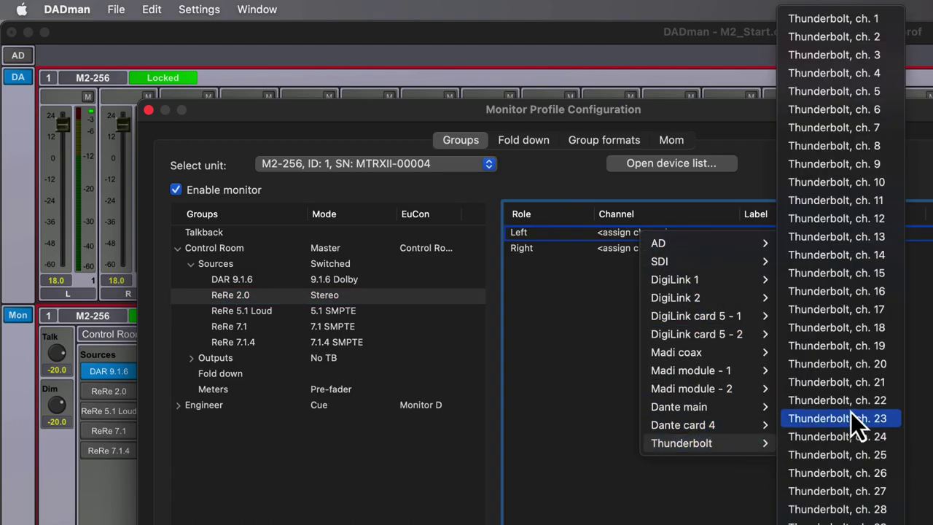
left_click(889, 347)
left_click(641, 248)
left_click(764, 262)
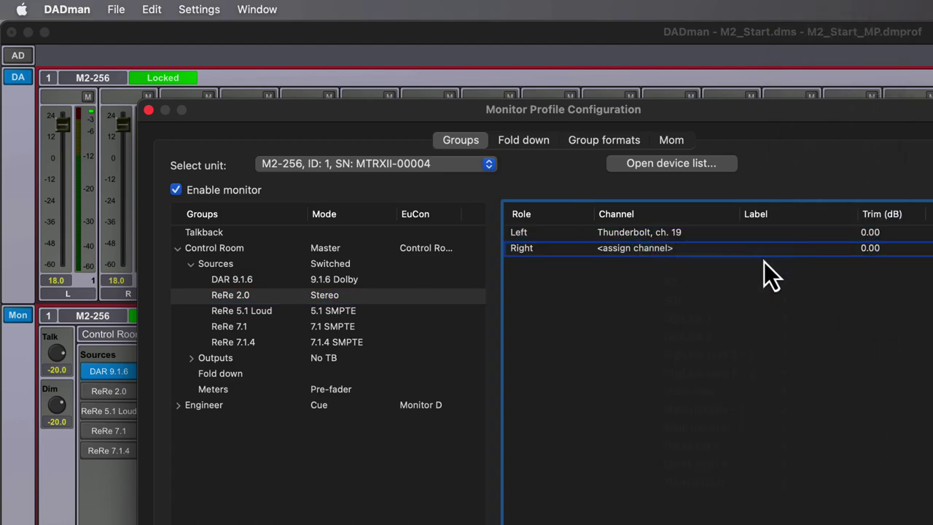
Step: Route ReRe 5.1 Loud to Thunderbolt channels 21–26, starting Left on 21
left_click(363, 310)
left_click(667, 233)
mouse_move(729, 442)
left_click(860, 382)
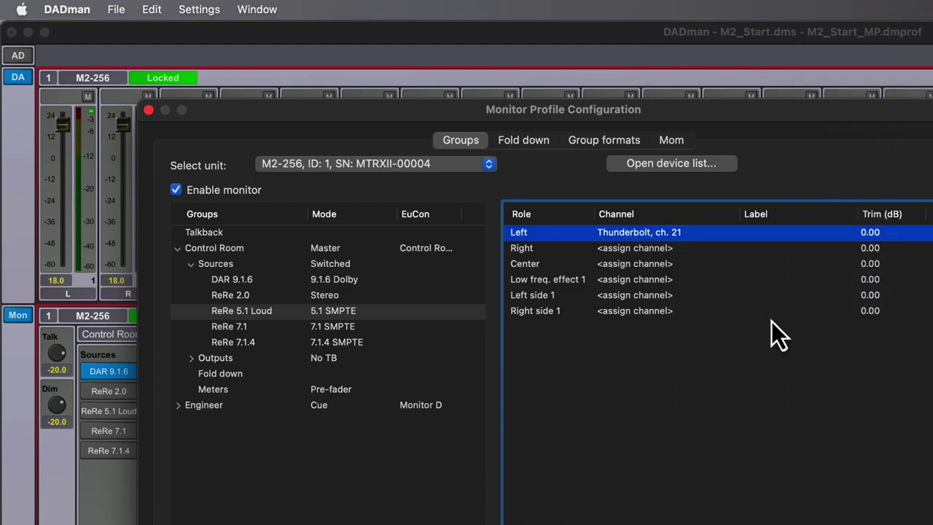
left_click(656, 249)
left_click(881, 277)
Step: Route ReRe 7.1 to Thunderbolt channels 27–34, starting Left on 27
left_click(405, 326)
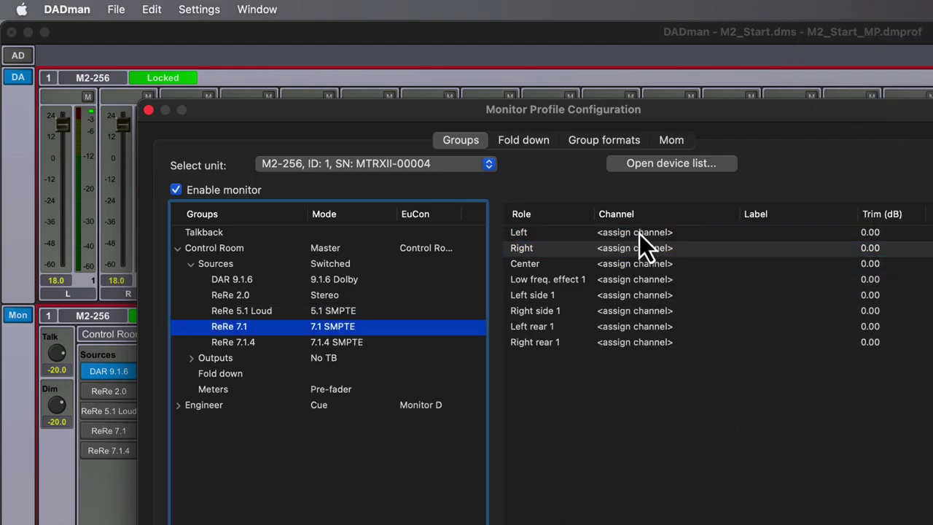
left_click(639, 233)
mouse_move(721, 442)
left_click(896, 493)
left_click(634, 247)
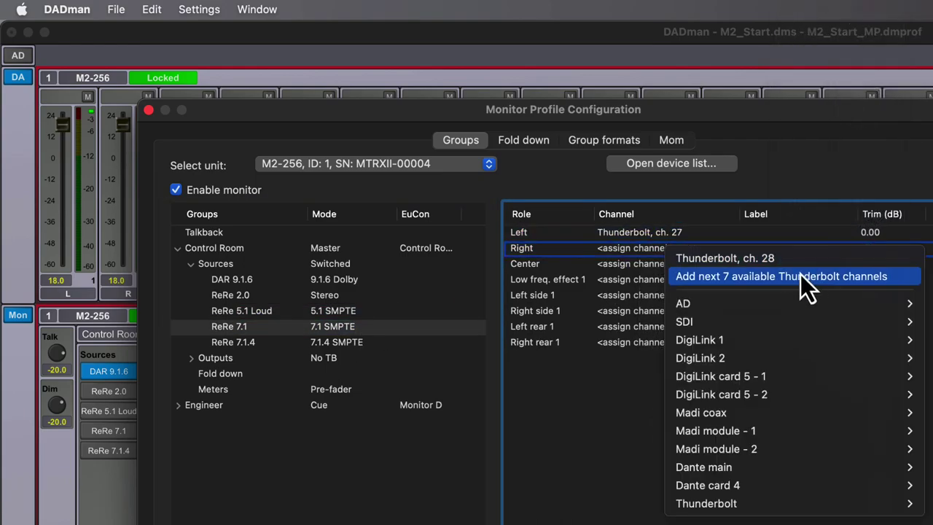
left_click(825, 280)
Step: Route ReRe 7.1.4 from Thunderbolt channel 35, then check the 7.1 and 2.0 assignments
left_click(437, 342)
left_click(587, 214)
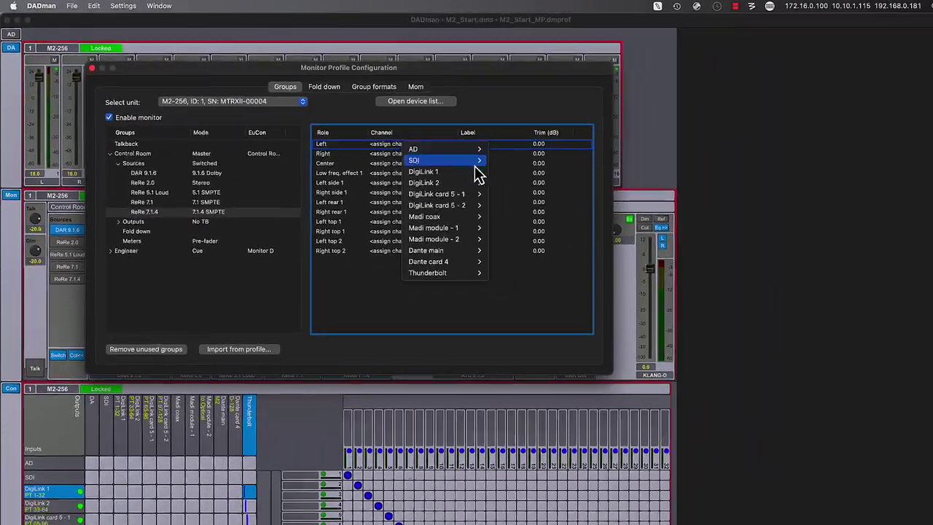
mouse_move(788, 416)
left_click(831, 524)
left_click(510, 146)
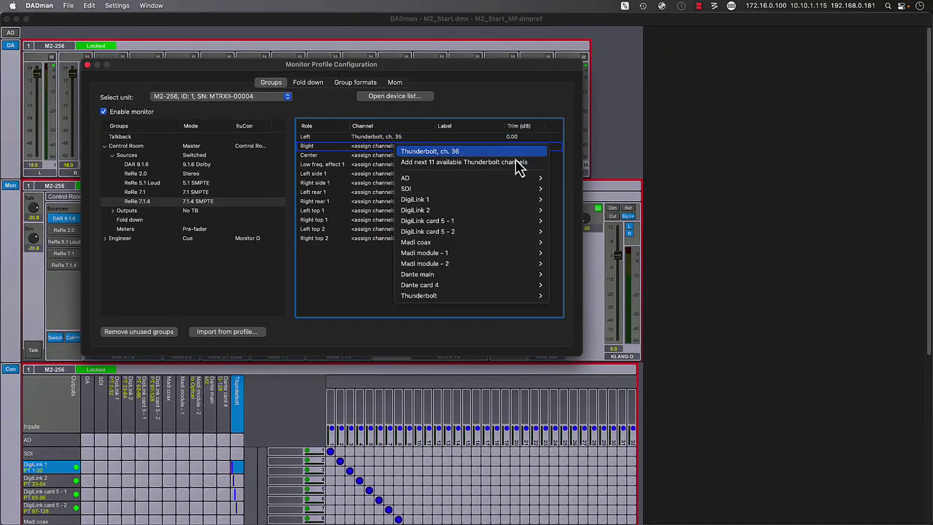
left_click(543, 165)
left_click(198, 192)
left_click(164, 173)
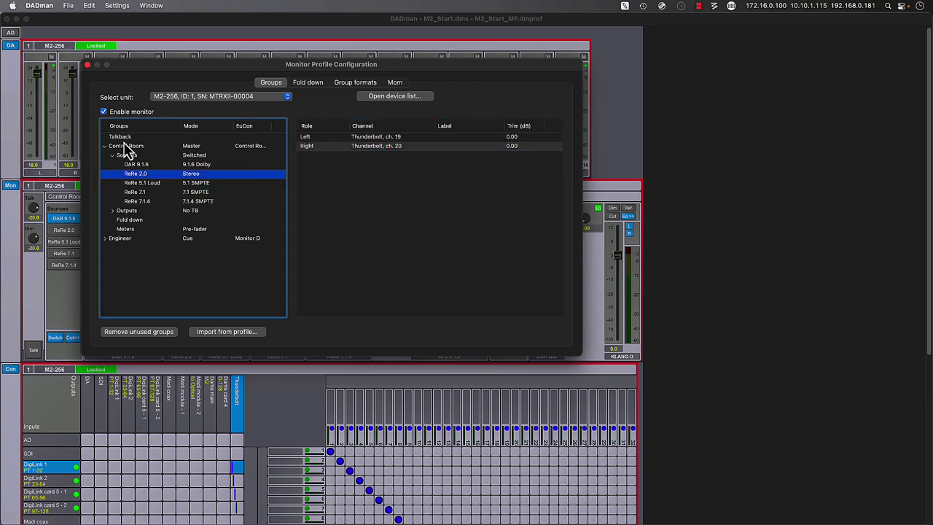
Step: Close the Monitor Profile Configuration window
left_click(87, 65)
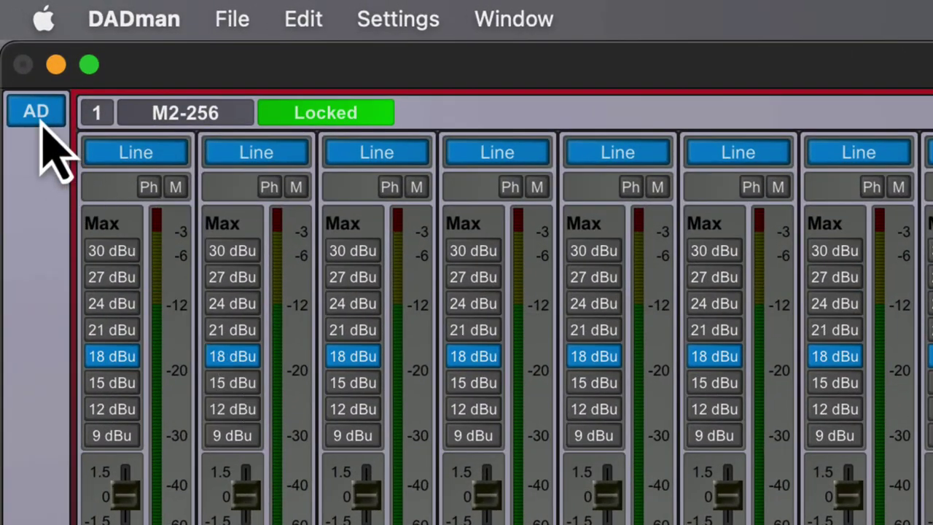
Step: Collapse the AD, DA, Mon and Conf panels and show the Thunderbolt input-to-output patch grid
left_click(36, 112)
left_click(33, 154)
left_click(29, 163)
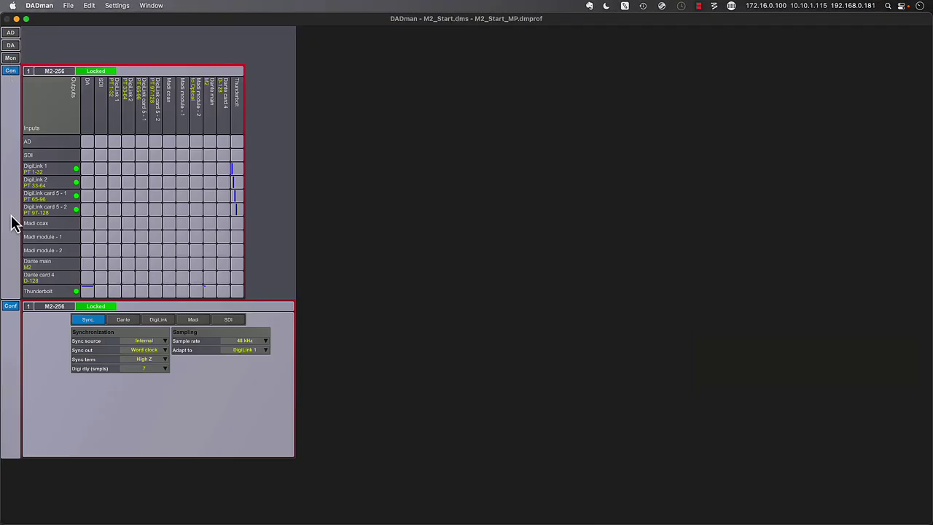
left_click(9, 306)
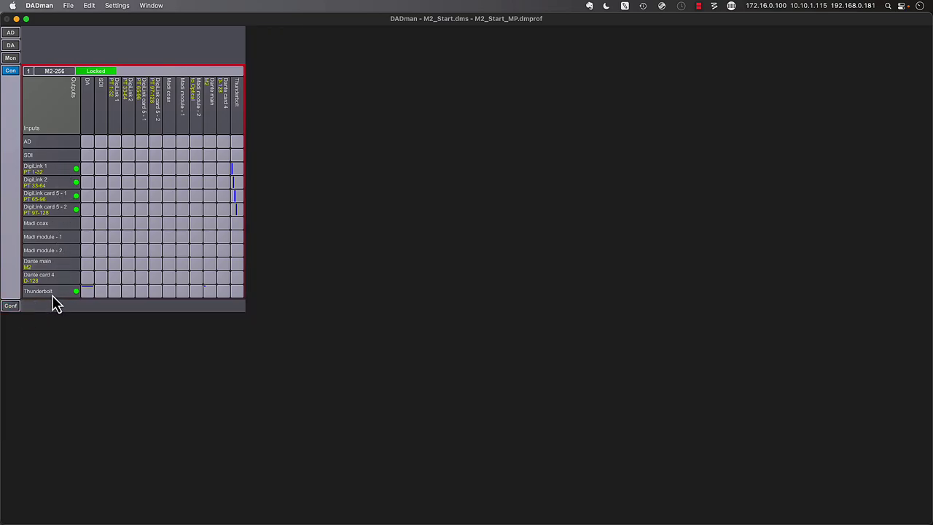
left_click(52, 295)
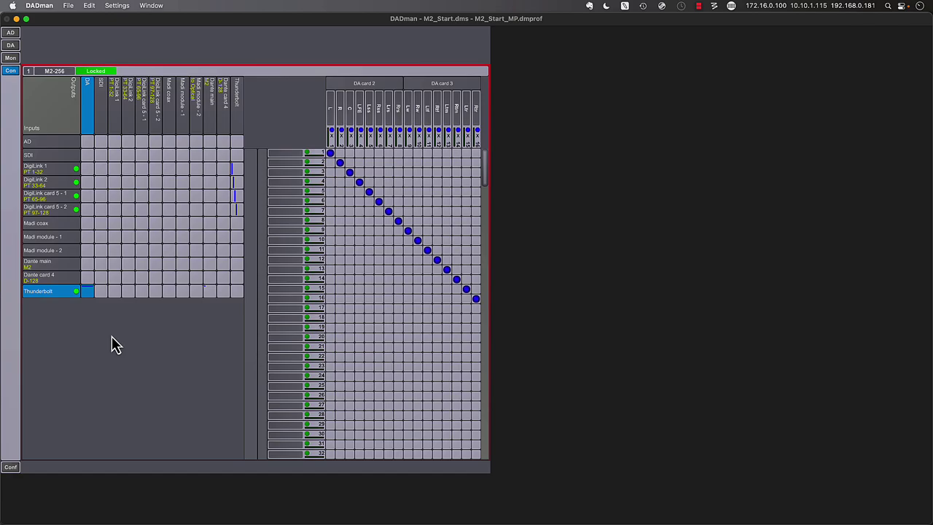
left_click(237, 95)
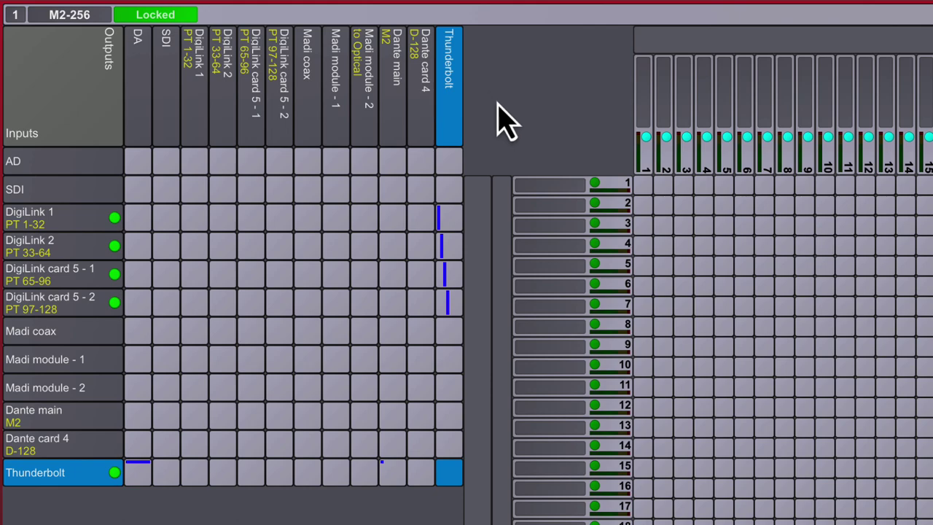
Step: Name Thunderbolt inputs 1–9 DAR.L, DAR.R, DAR.C, DAR.LFE, DAR.Lss, DAR.Rss, DAR.Lrs, DAR.Rrs, DAR.Lw
left_click(541, 184)
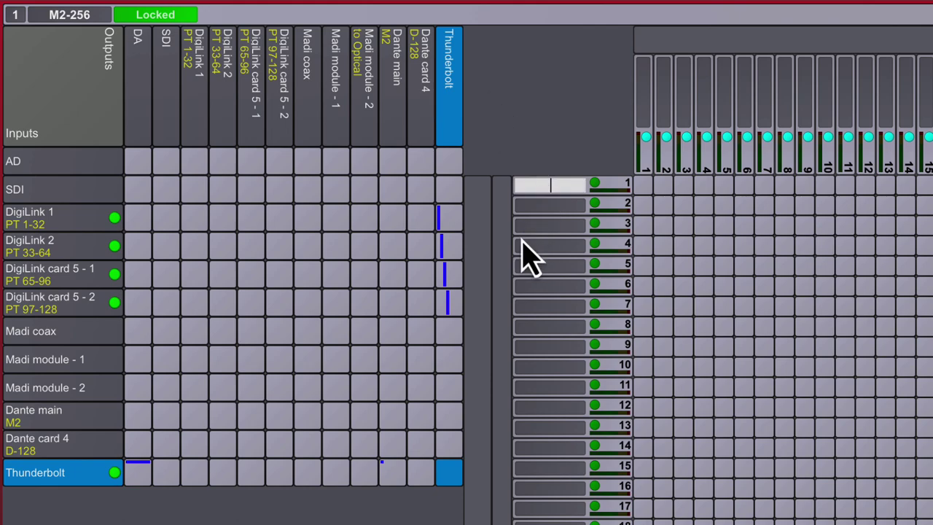
key("Tab")
type("DAR.R")
key("Tab")
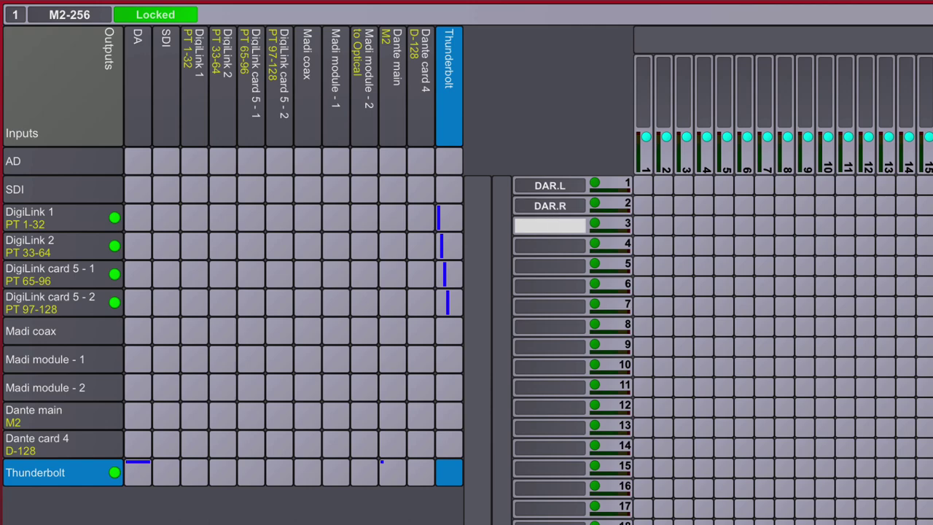
type("DAR.C")
key("Tab")
type("DAR.LFE")
key("Tab")
type("DAR.Lss\tDAR.Rss")
key("Tab")
type("DAR.Lrs")
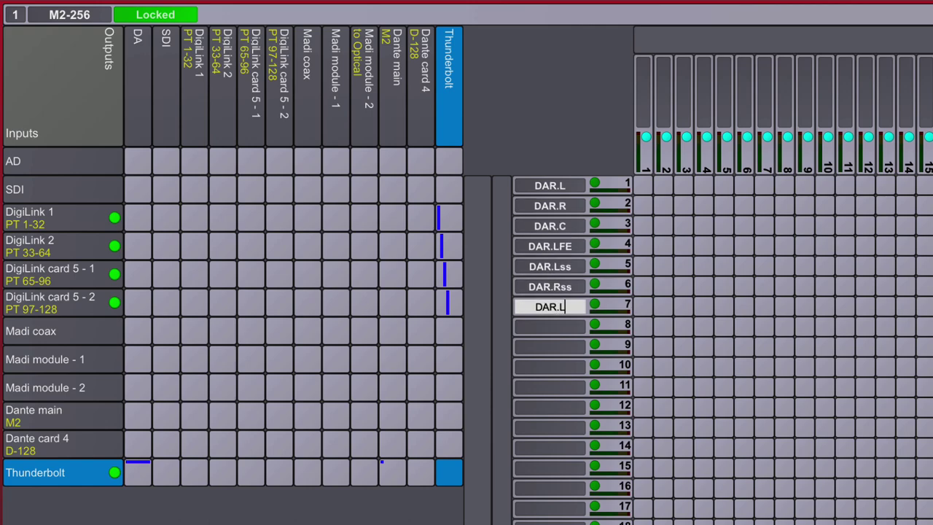
key("Tab")
type("DAR.Rrs")
key("Tab")
type("DAR.Lw")
Step: Name inputs 10–16 DAR.Rw, DAR.Ltf, DAR.Rtf, DAR.Ltm, DAR.Rtm, DAR.Ltr, DAR.Rtr
key("Tab")
type("DAR.Rw")
key("Tab")
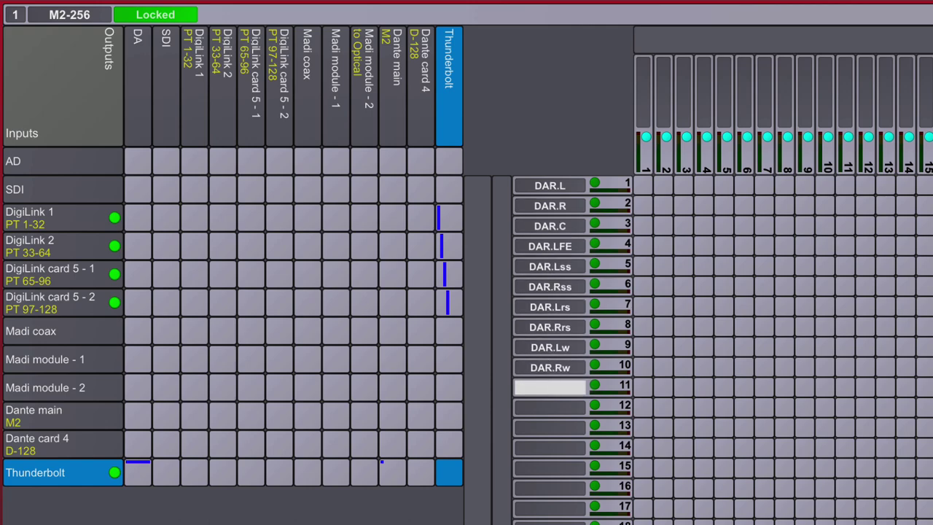
type("DAR.Ltf")
key("Tab")
type("DAR.Rtf")
key("Tab")
type("DAR.Ltm\tDAR.Rtm")
key("Tab")
type("DAR.")
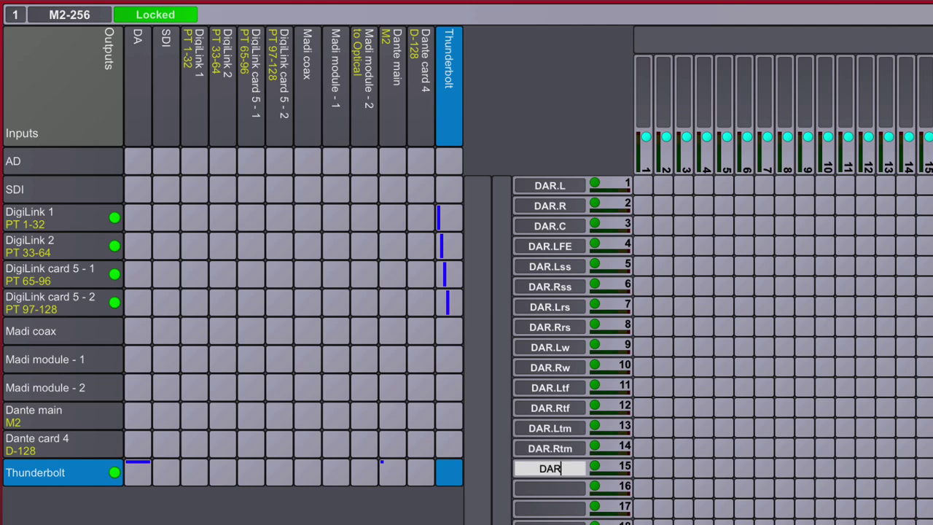
type("Ltr")
key("Tab")
type("DAR.Rtr")
Step: Name the following inputs BIN.L/R, then the RR2, RR6, RR8 and RR12 channels through RR END on 82
key("Tab")
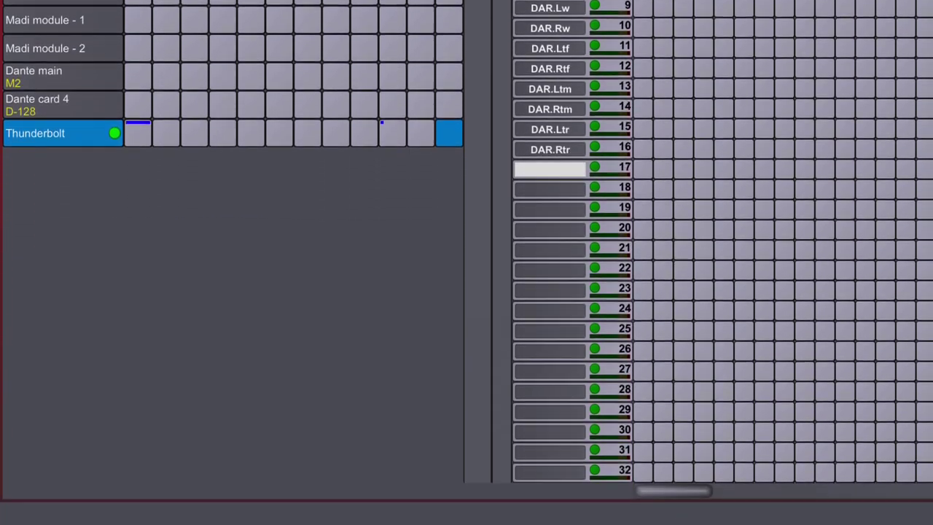
type("BIN.L")
key("Tab")
type("BIN.R")
key("Tab")
type("RR2.L")
key("Tab")
type("RR2.R\tRR6.L\tRR6.R\tRR6.C\t")
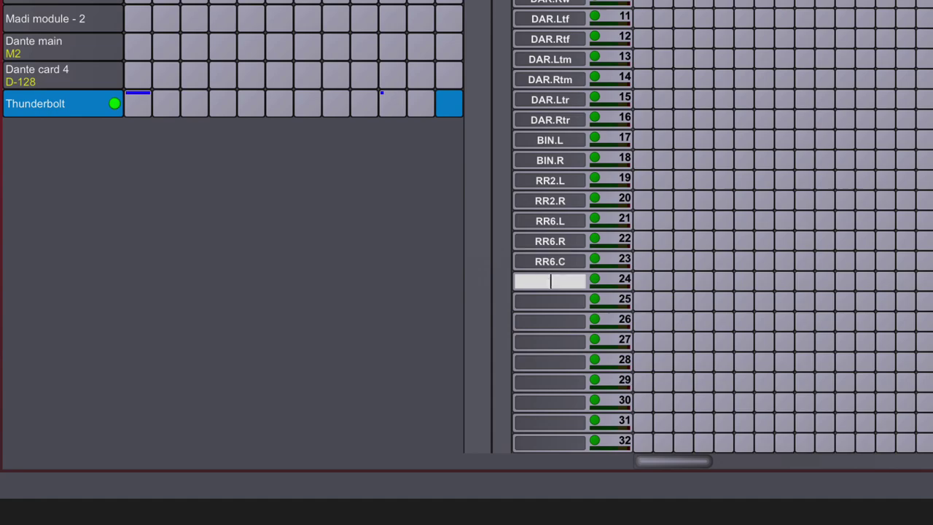
type("RR6.LFE\tRR6.Ls\tRR6.Rs\tRR8.L\tRR8.R")
scroll(795, 25, "down", 7)
type("RR8.C\tRR8.LFE\tRR8.Lss\tRR8.Rss\tRR8.Lrs\tRR8.Rrs\tRR12.L\tRR12.R\tRR12.C\tRR12.LFE\tRR12.Lss\tRR12")
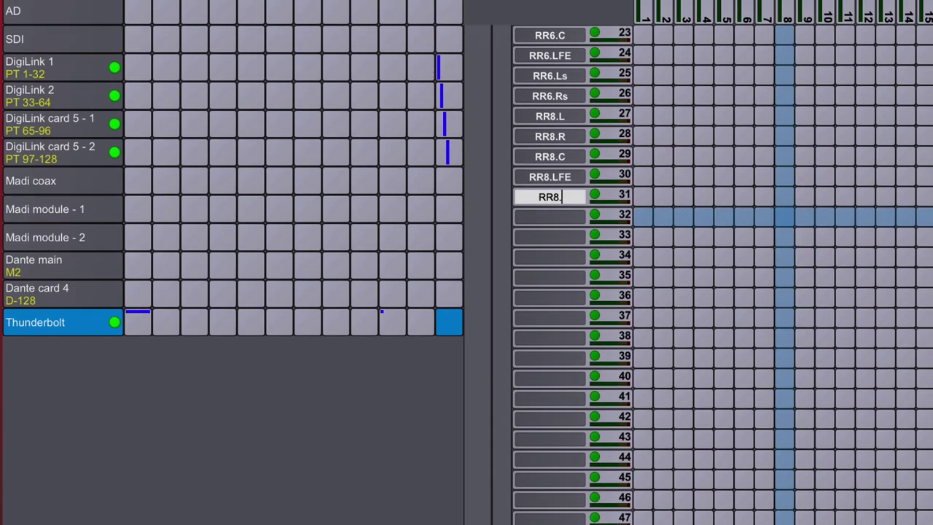
type(".Rss\tRR12.Lrs\tRR12.Rrs\tRR12.Ltf\tRR12.Rtf\tRR12.Ltr\tRR")
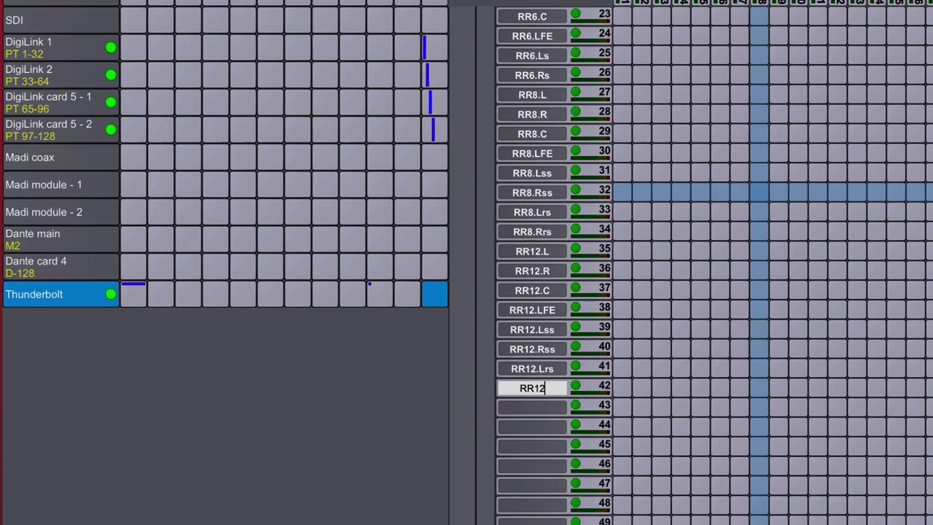
scroll(460, 346, "down", 10)
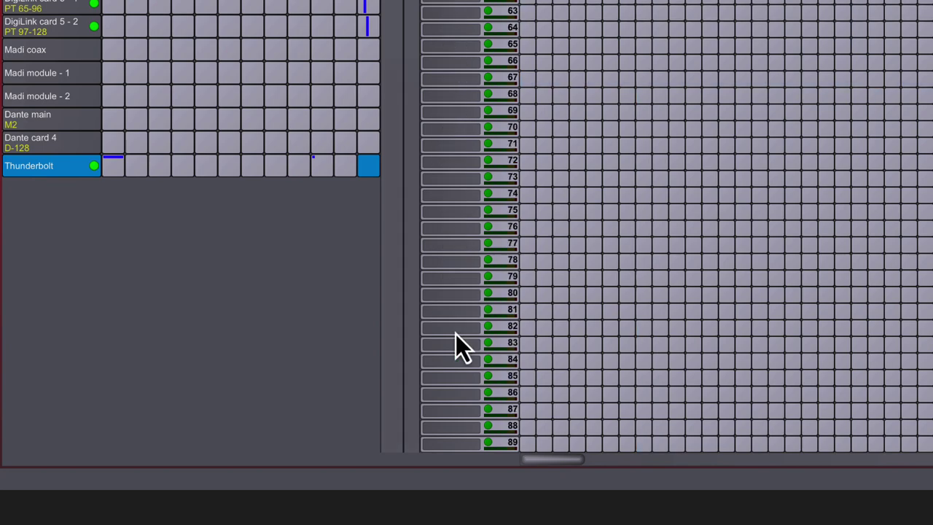
Step: Name channels 83–92 SMiner.L through SMiner.Rrs, then MAX.L and MAX.R
left_click(459, 344)
type("SMiner.L")
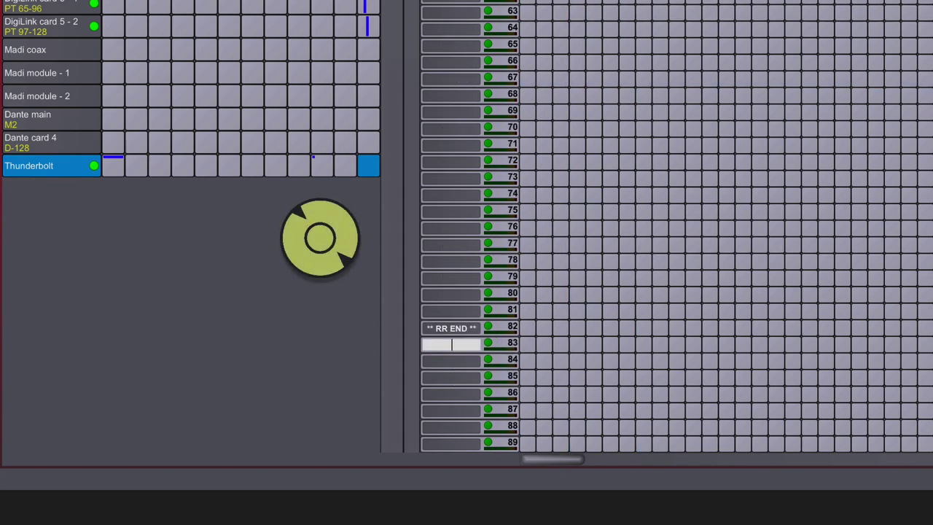
type("\tSMiner.R\tSMiner.C")
scroll(461, 154, "down", 4)
type("SMiner.LFE\tSMiner.Lss")
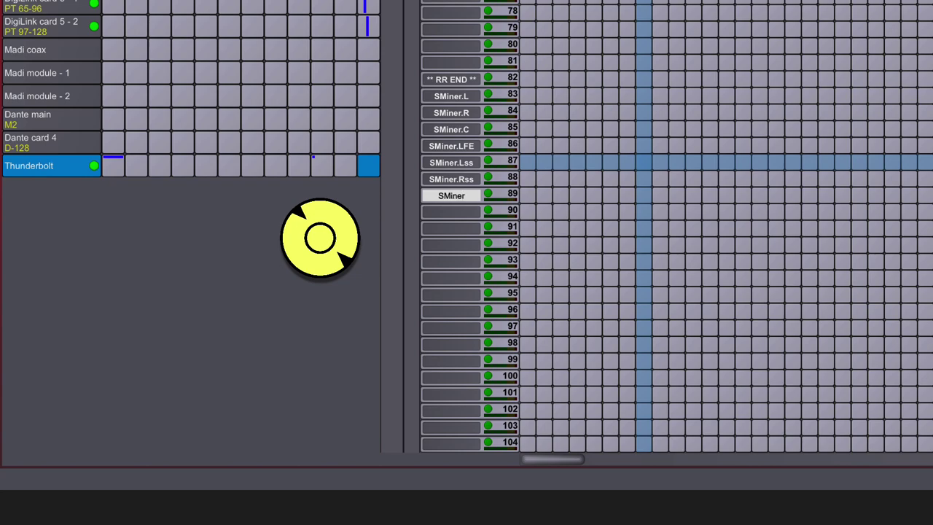
type("\tSMiner.Rss\tSMiner.Lrs\tSMiner.Rrs\tMAX.L")
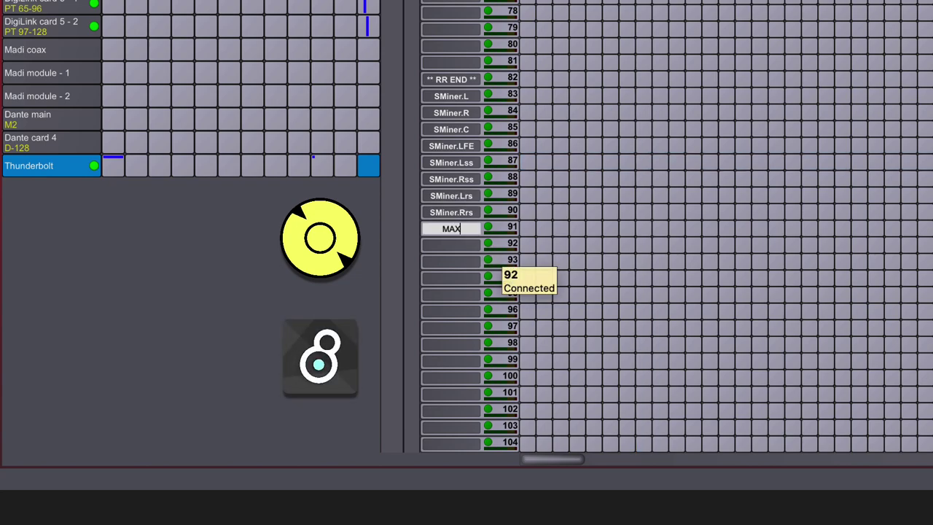
key("Tab")
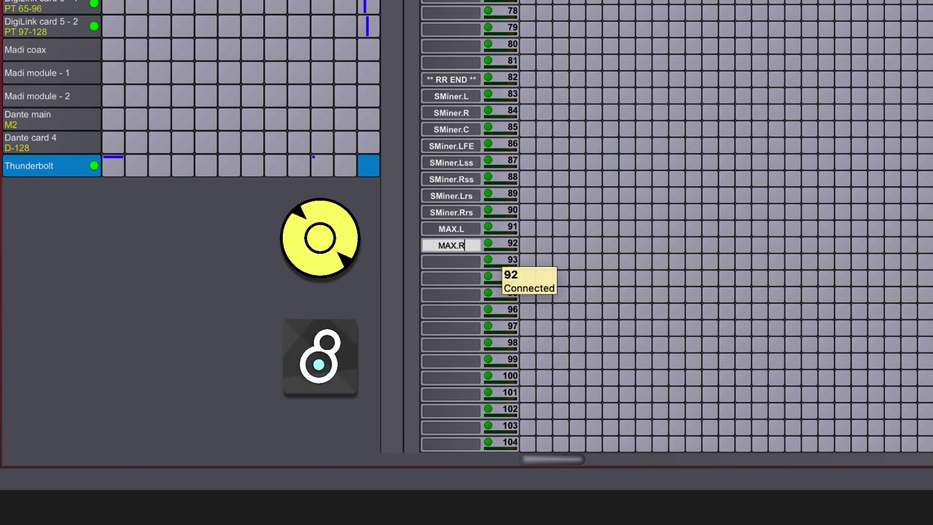
type("MAX.R")
key("Return")
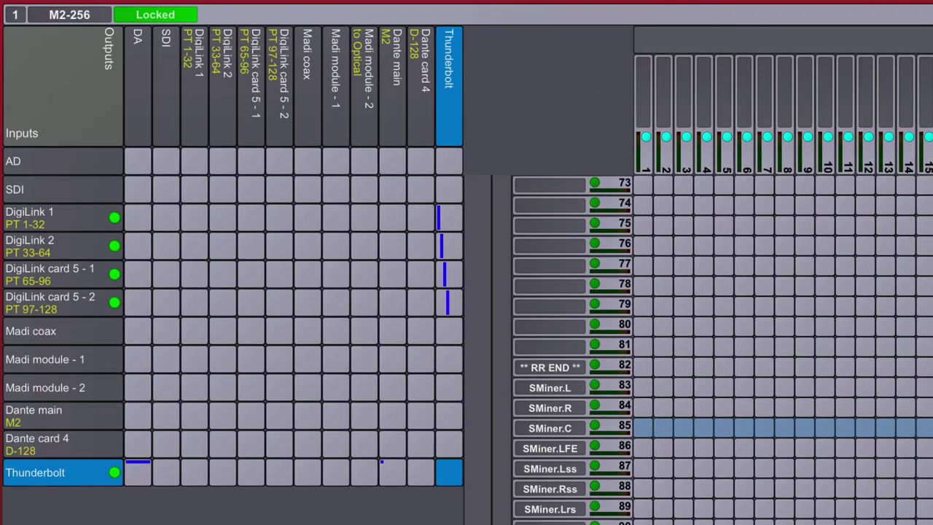
Step: Name Thunderbolt outputs 201–202 ST Meter.L and ST Meter.R
scroll(723, 350, "up", 15)
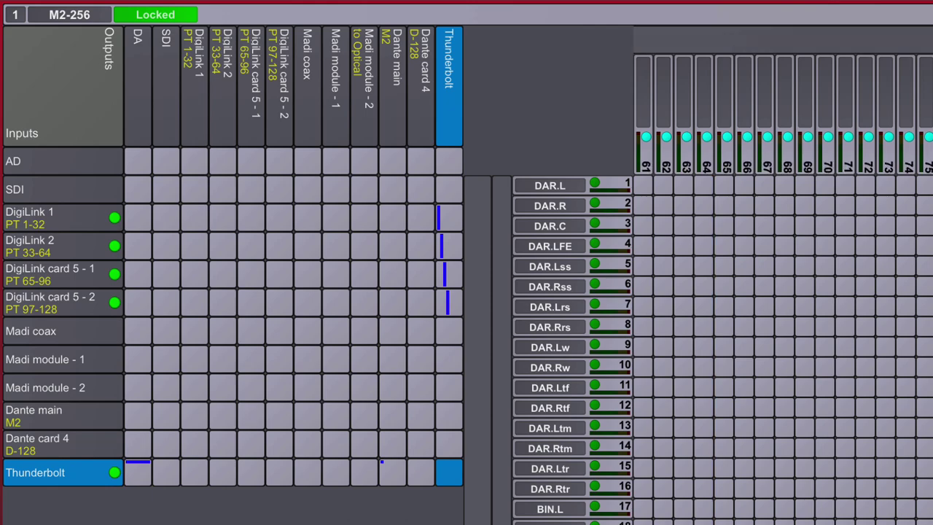
scroll(781, 109, "right", 10)
scroll(780, 110, "right", 3)
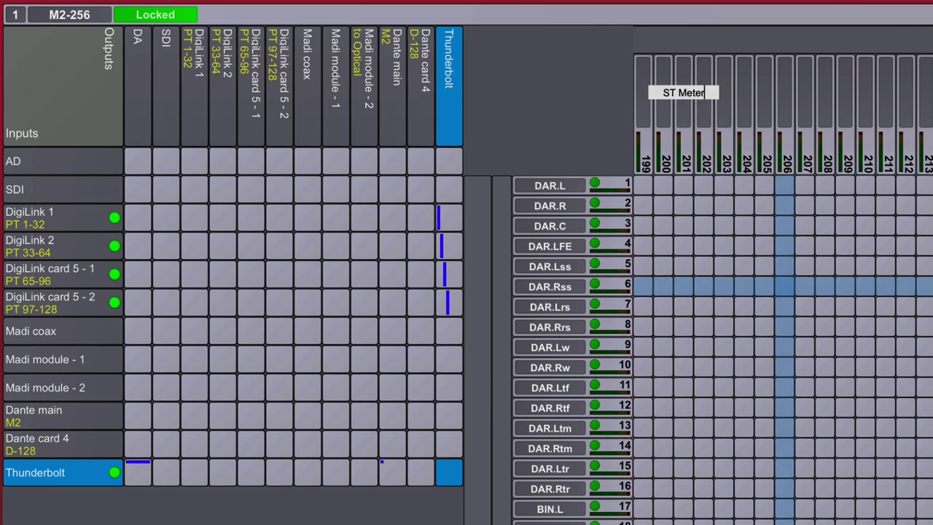
type("L")
key("Return")
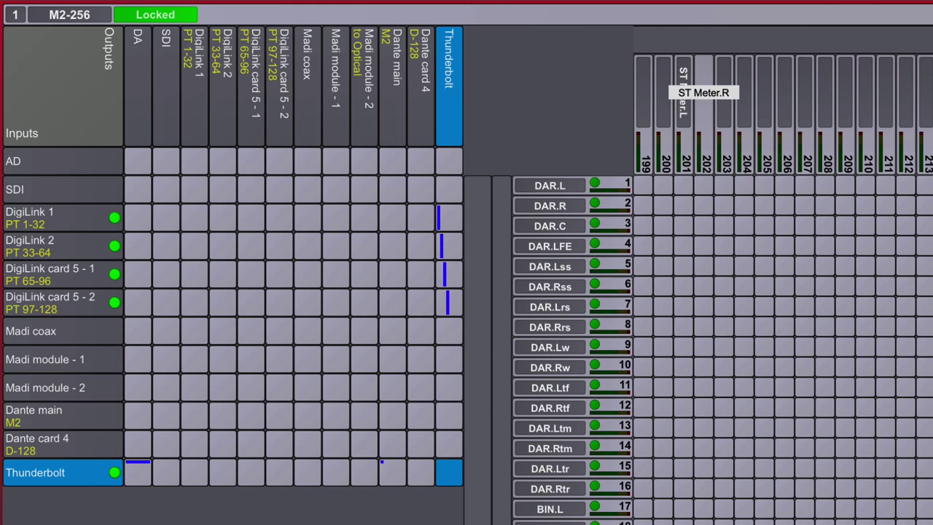
key("Return")
Step: Name outputs 203–208 LD Meter.L, LD Meter.R, LD Meter.C, LD Meter.LFE, LD Meter.Ls, LD Meter.Rs
type("LD")
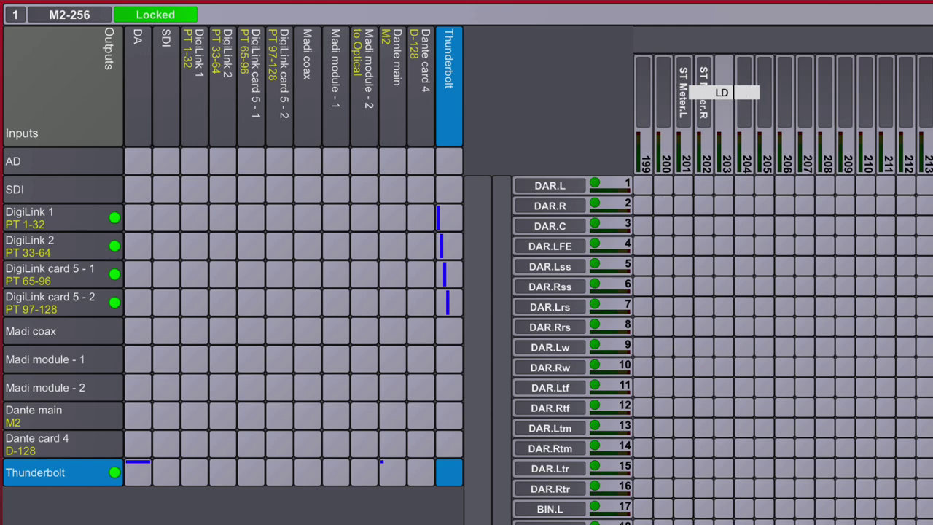
type(" Meter")
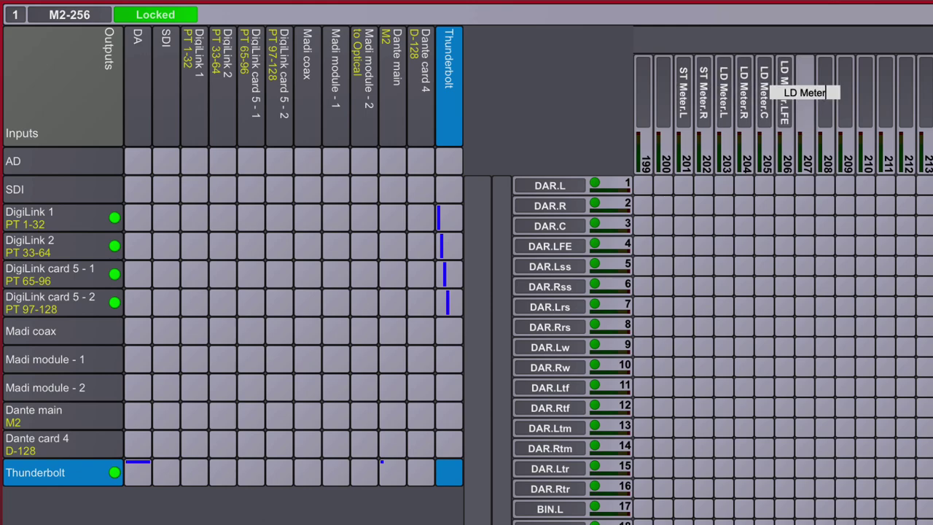
type(".L LD Meter.R LD Meter.C LD Meter.LFE LD Meter.Ls")
key("Return")
type("LD Meter.Rs")
key("Return")
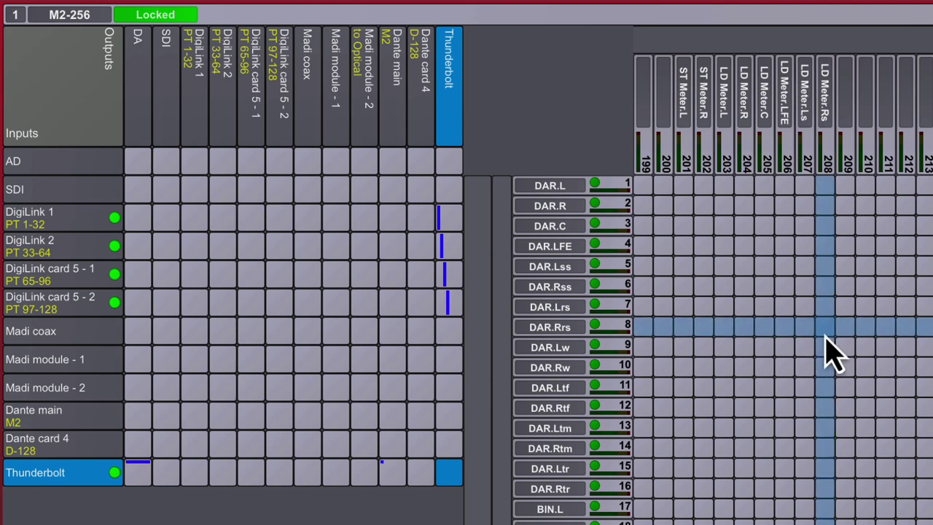
Step: Name Dante main channels 1–5 DVS.L, DVS.R, DVS.C, DVS.LFE and DVS.Lss
left_click(69, 417)
double_click(554, 185)
type("DVS")
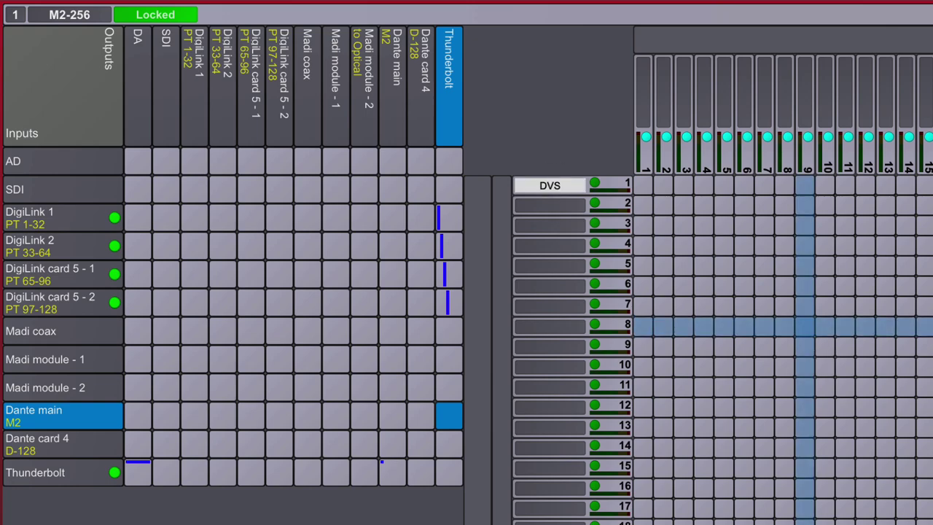
type(".L")
key("Return")
type("DVS.R")
key("Return")
type("DVS.C")
key("Return")
type("DVS.LFE")
key("Return")
type("DVS.Lss")
Step: Name channels 6–12 DVS.Rss, DVS.Lrs, DVS.Rrs, DVS.Ltf, DVS.Rtf, DVS.Ltr, DVS.Rtr
key("Return")
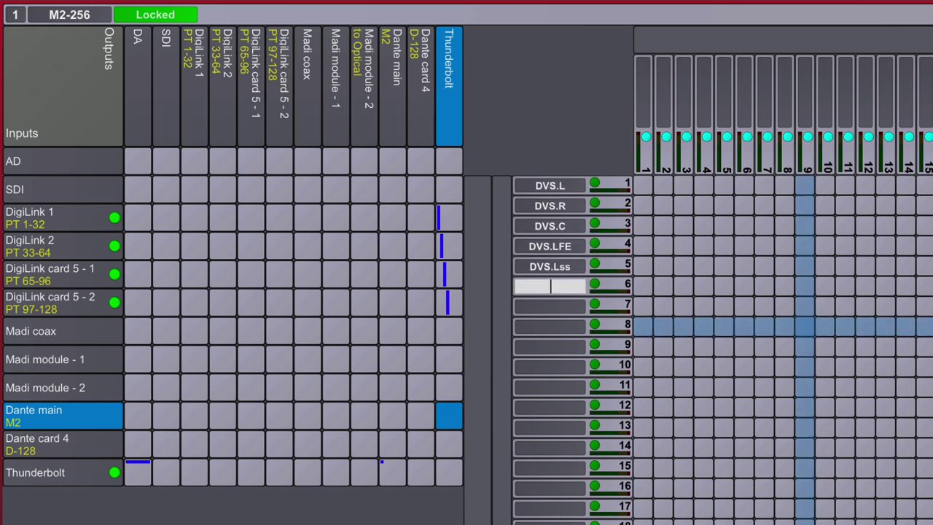
type("DVS.Rss DVS.Lrs")
key("Return")
type("DVS.Rrs")
key("Return")
type("DVS.Ltf")
key("Return")
type("DVS.Rtf DVS.Ltr ")
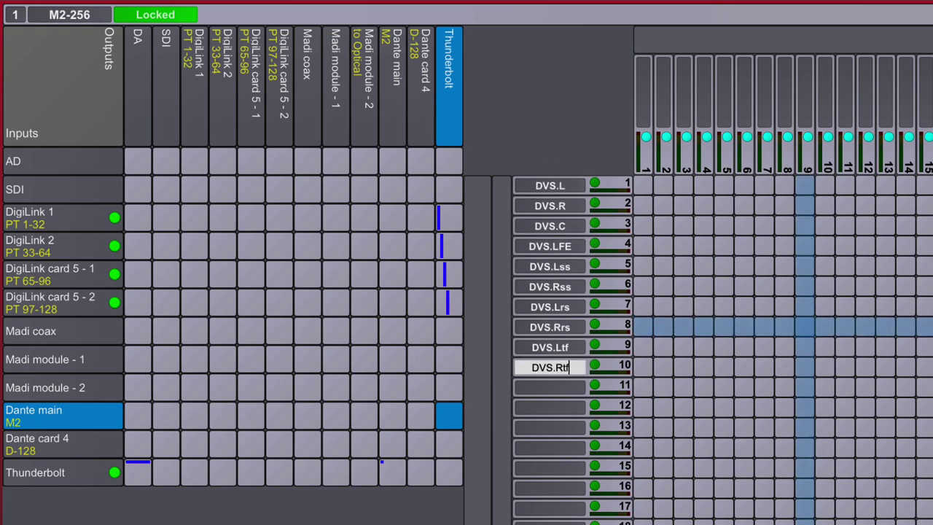
type("DVS.Rtr")
key("Return")
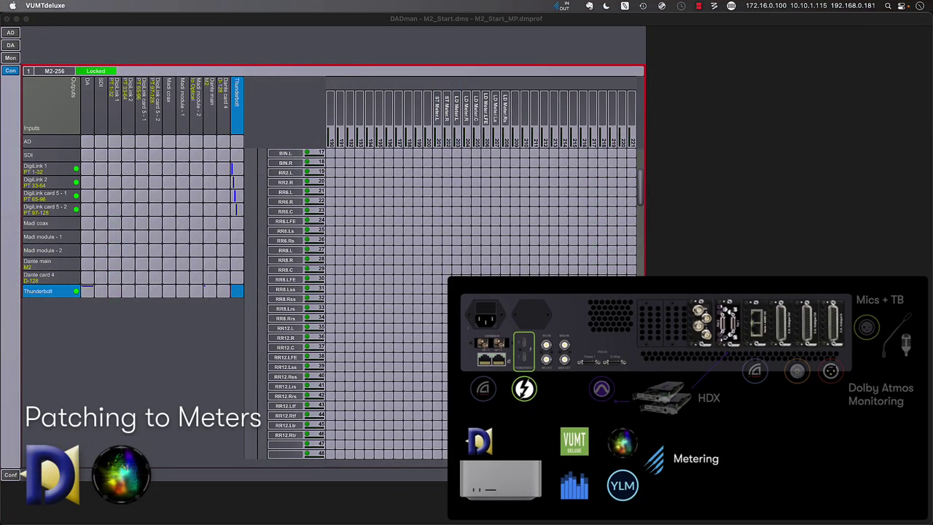
Step: Check that VUMTdeluxe takes MTRXII input with active channels 201 + 202 at 48000 Hz
left_click(511, 393)
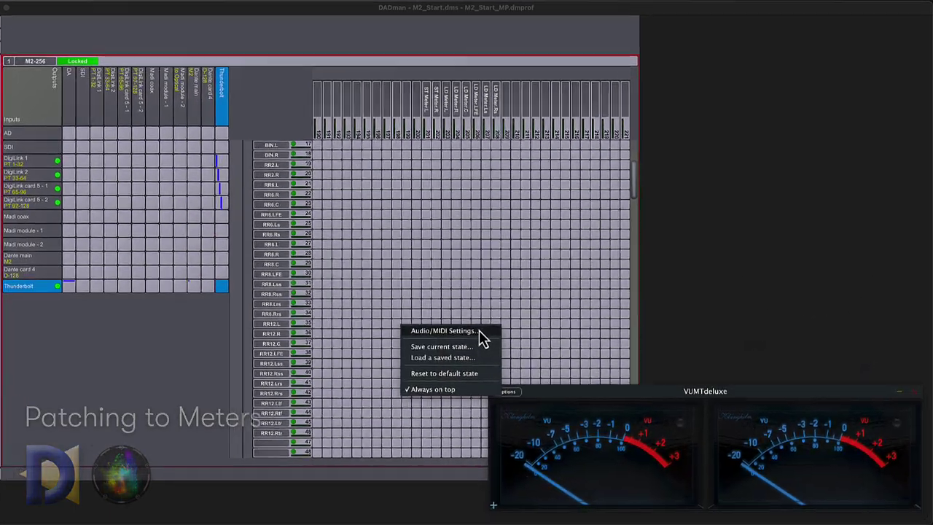
left_click(483, 333)
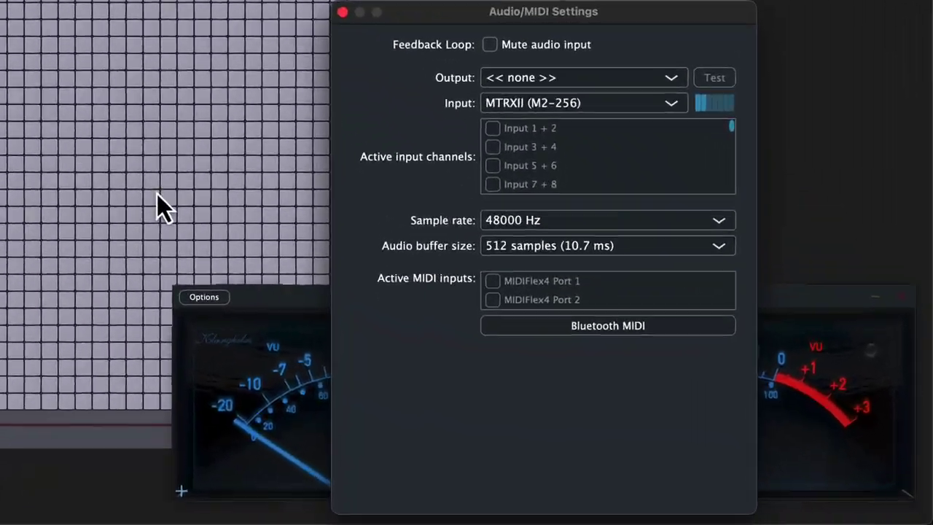
scroll(656, 164, "down", 15)
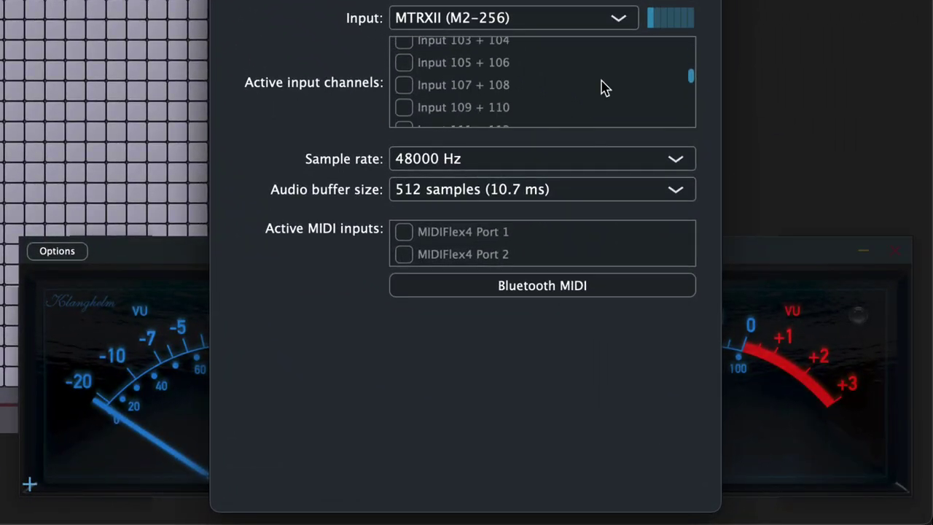
scroll(602, 88, "down", 15)
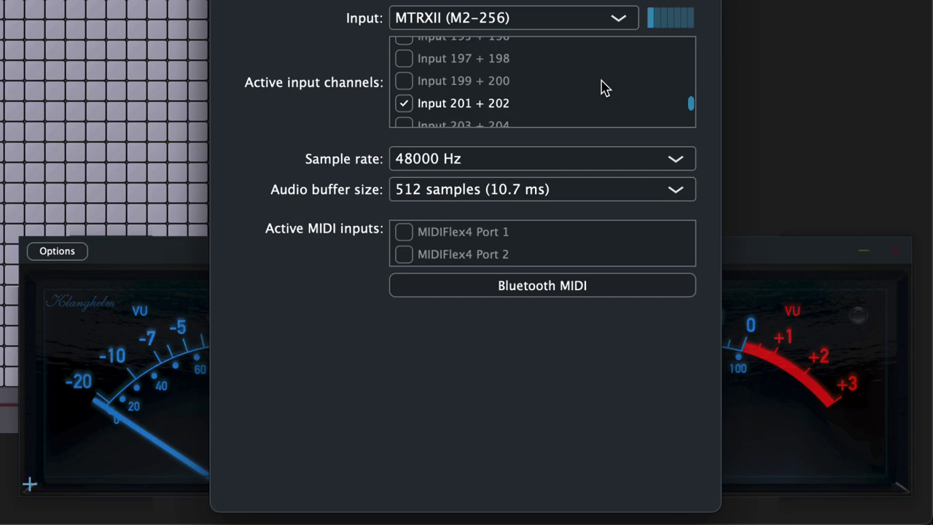
scroll(602, 88, "down", 1)
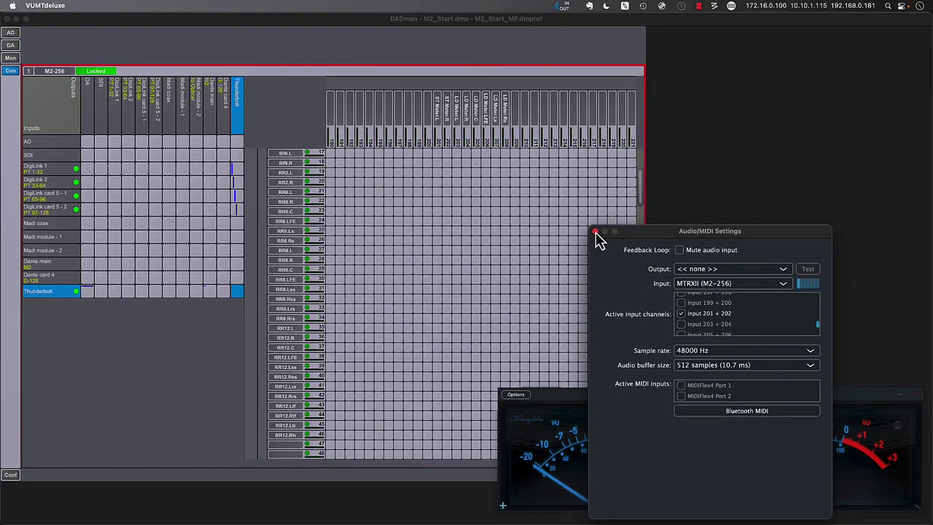
Step: Close VUMTdeluxe's settings and confirm Decibel's audio input is MTRXII channels 201 + 202
left_click(224, 0)
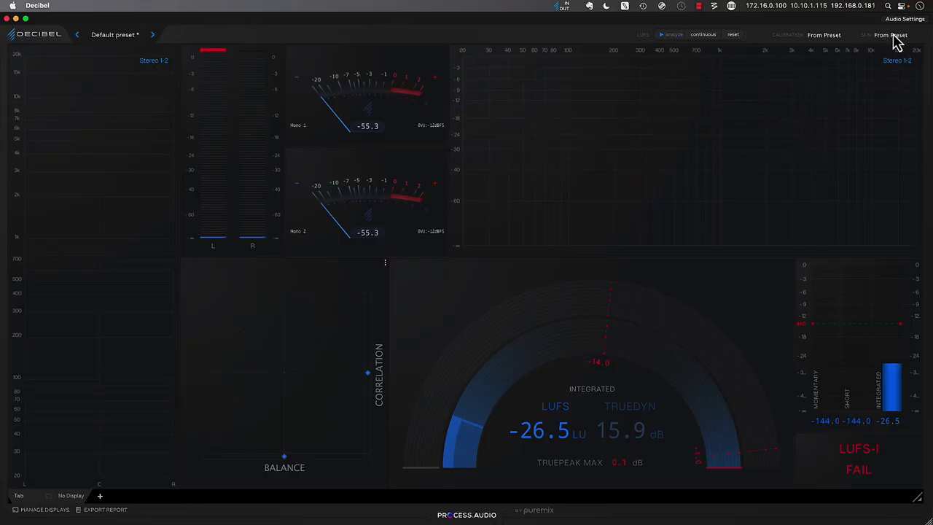
left_click(892, 37)
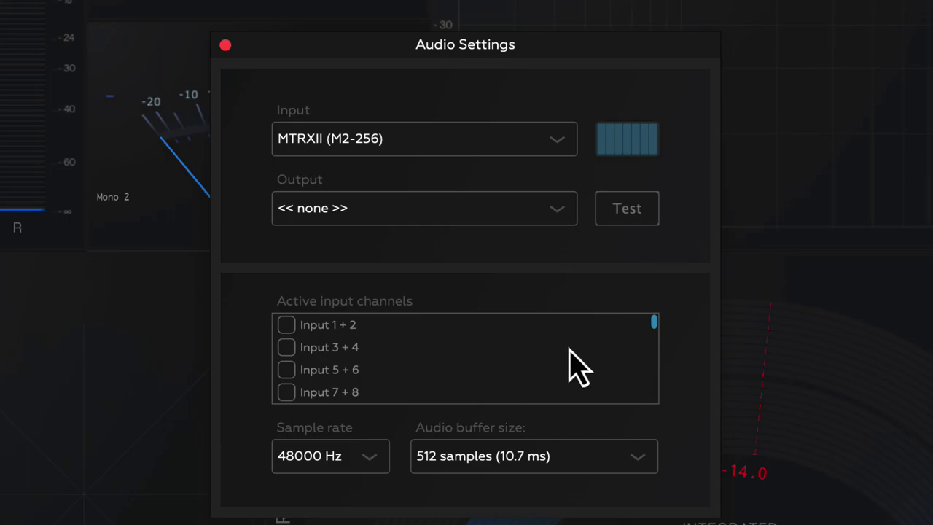
scroll(573, 358, "down", 20)
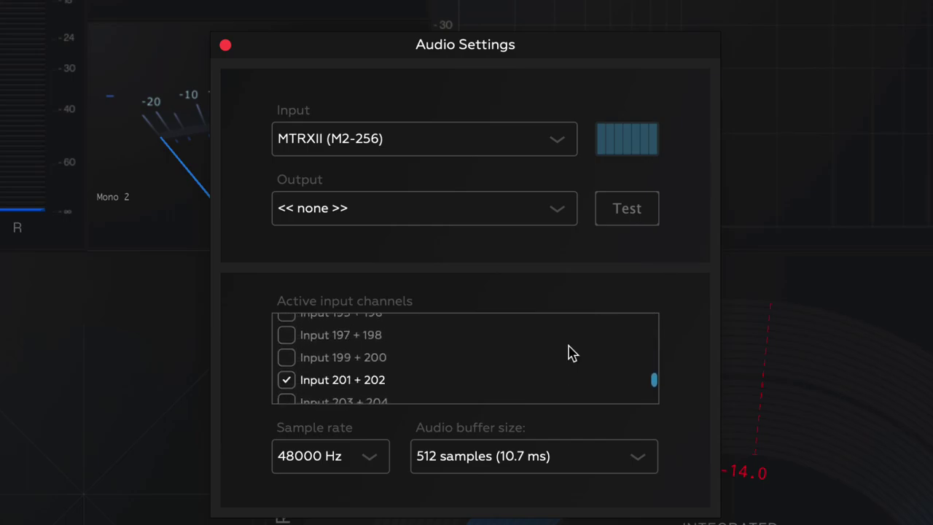
scroll(572, 353, "down", 2)
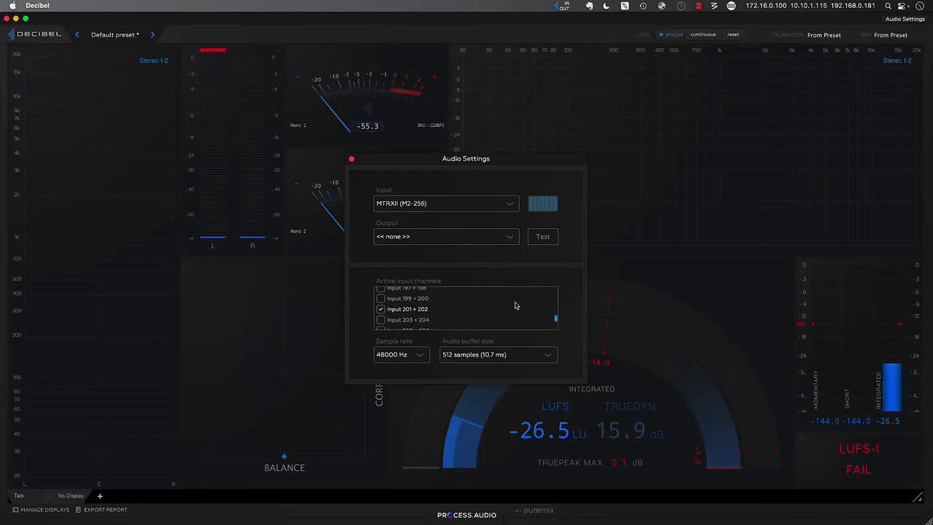
key("Escape")
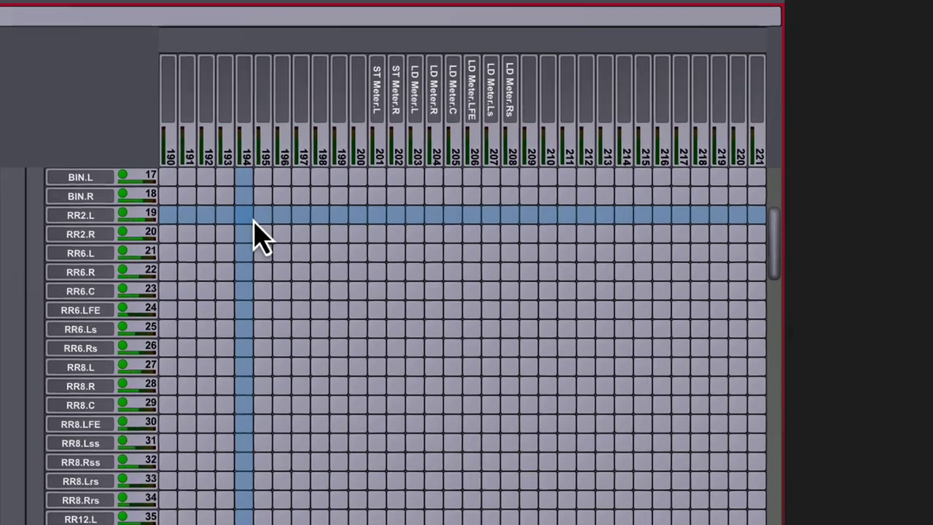
Step: Patch RR2.L/R to outputs 201–202 and RR6.L, R, C, LFE, Ls, Rs to 203–208
key("shift")
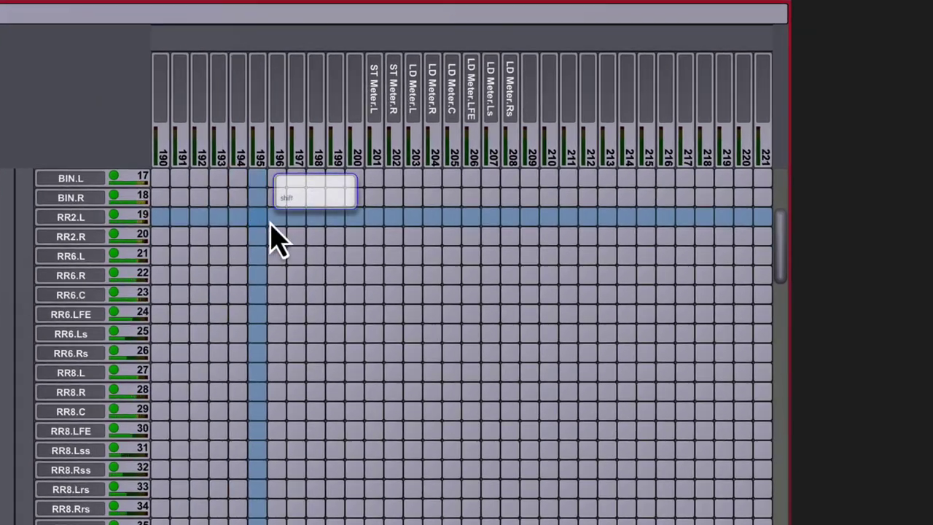
left_click(372, 218, "shift")
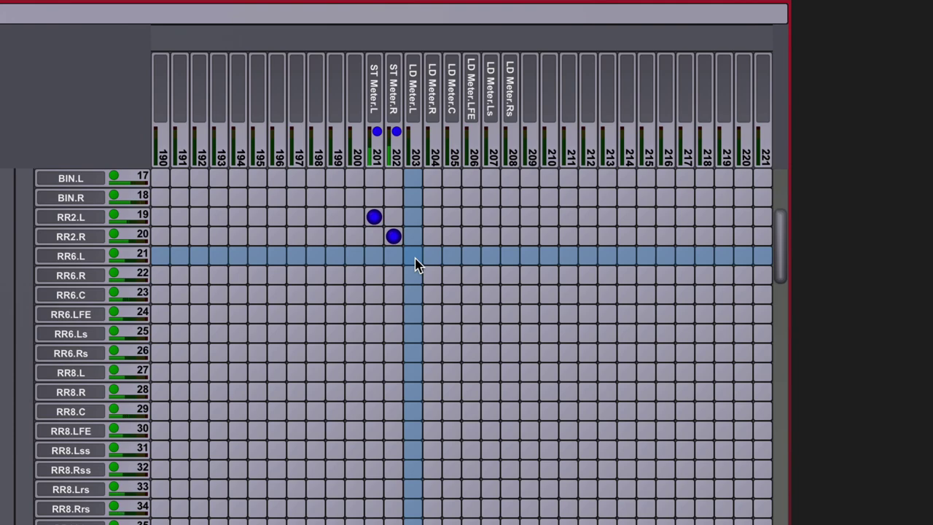
left_click(414, 258)
left_click(431, 275)
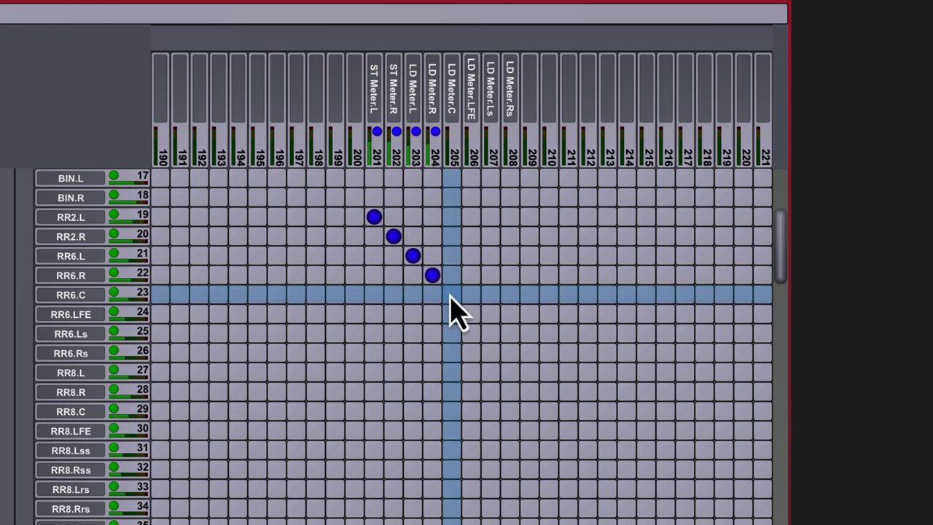
left_click(452, 294)
left_click(471, 314)
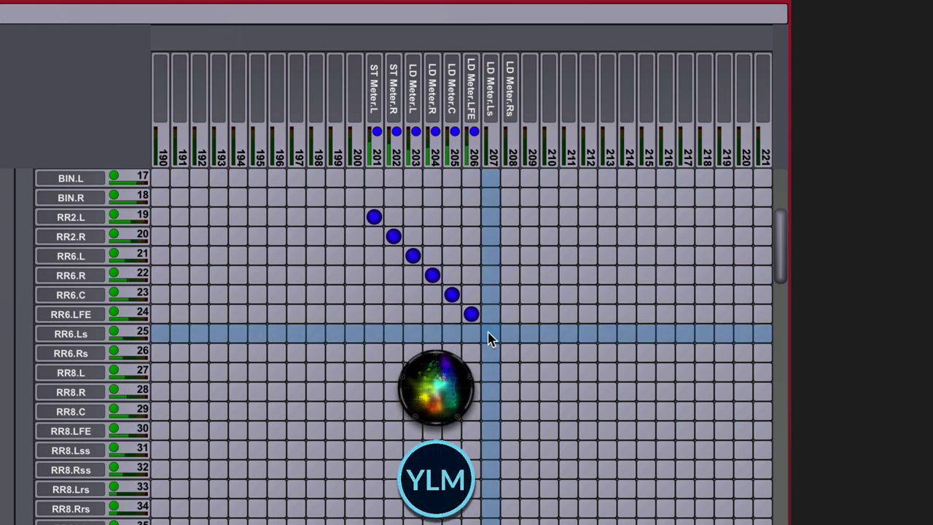
left_click(490, 334)
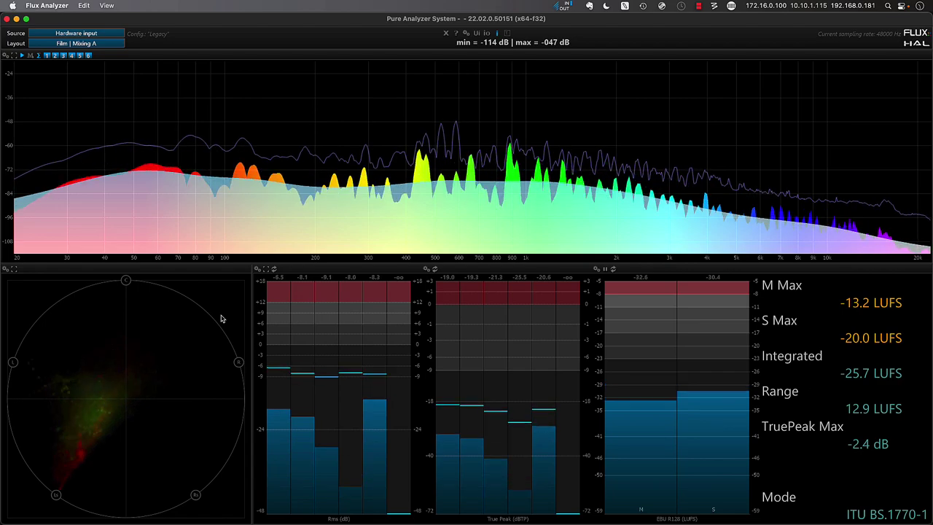
Step: Step Flux Analyzer's layout to Film | Mixing B, then to Film | Mixing C
key("super+2")
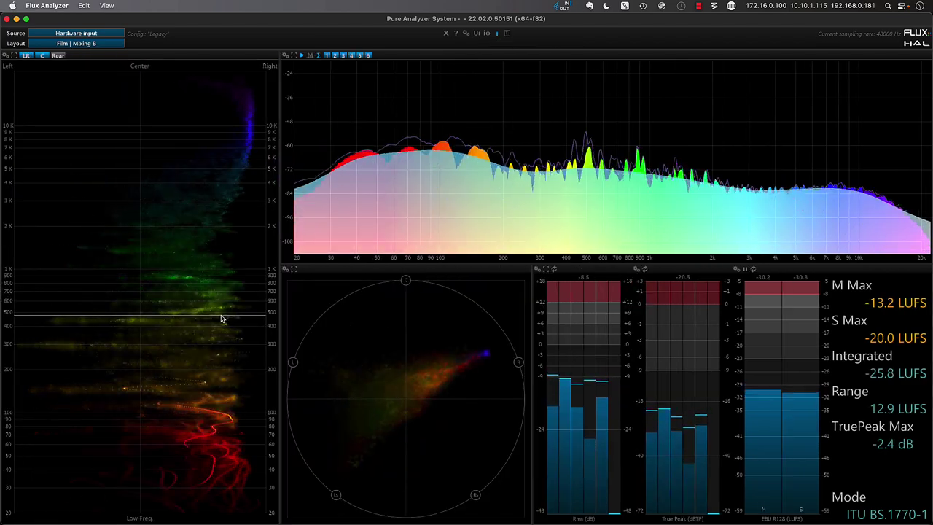
key("super+3")
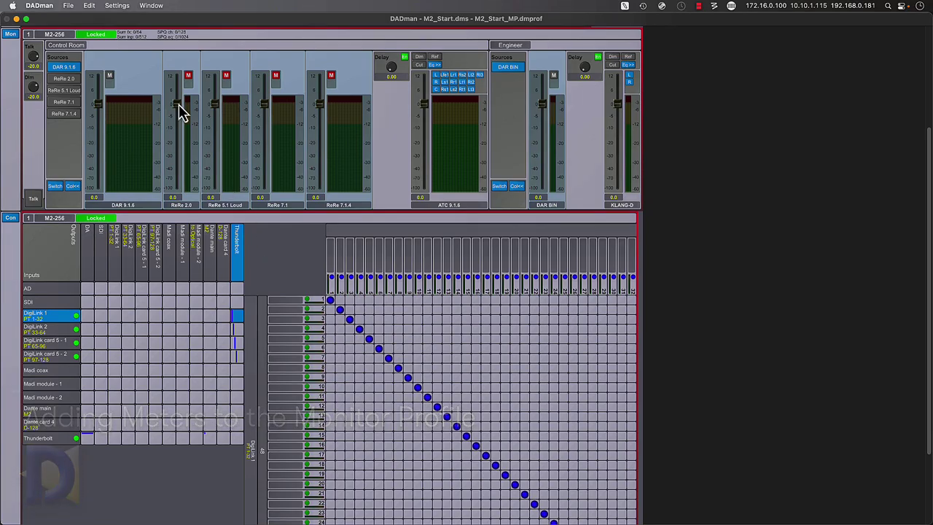
Step: Add a new meter set under the Control Room Meters, keeping the Pre-fader meter mode
left_click(119, 6)
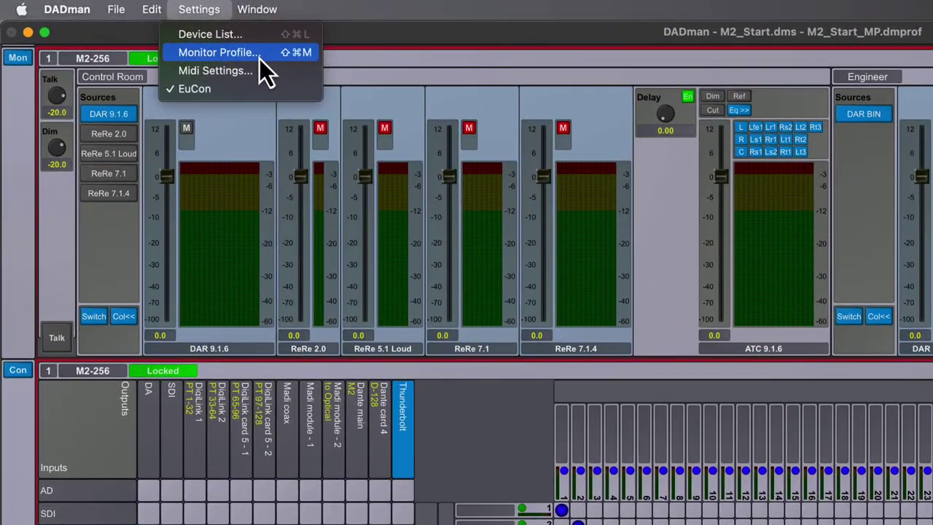
left_click(137, 32)
left_click(179, 248)
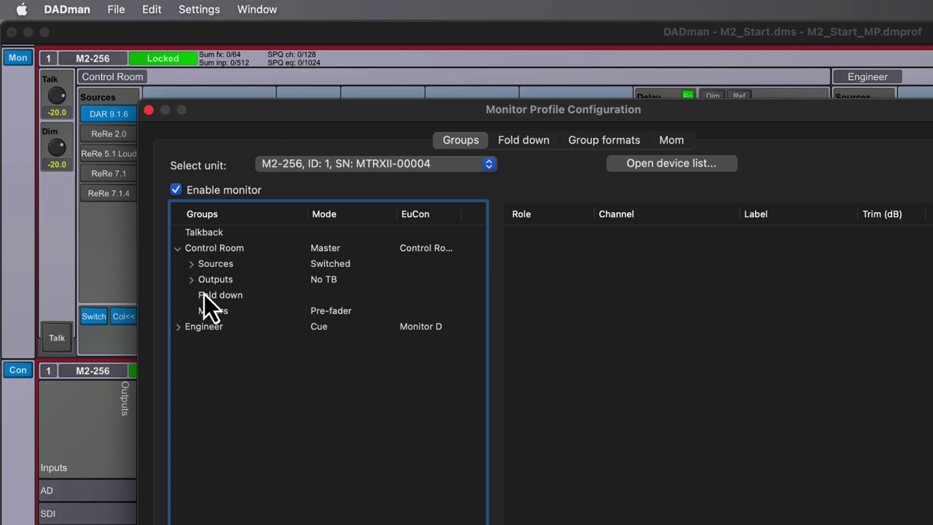
right_click(228, 315)
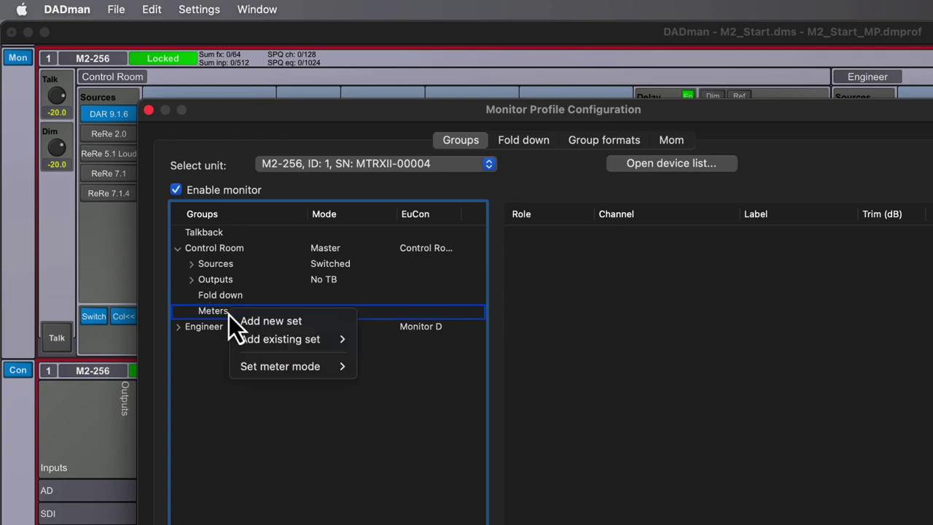
left_click(321, 323)
right_click(323, 316)
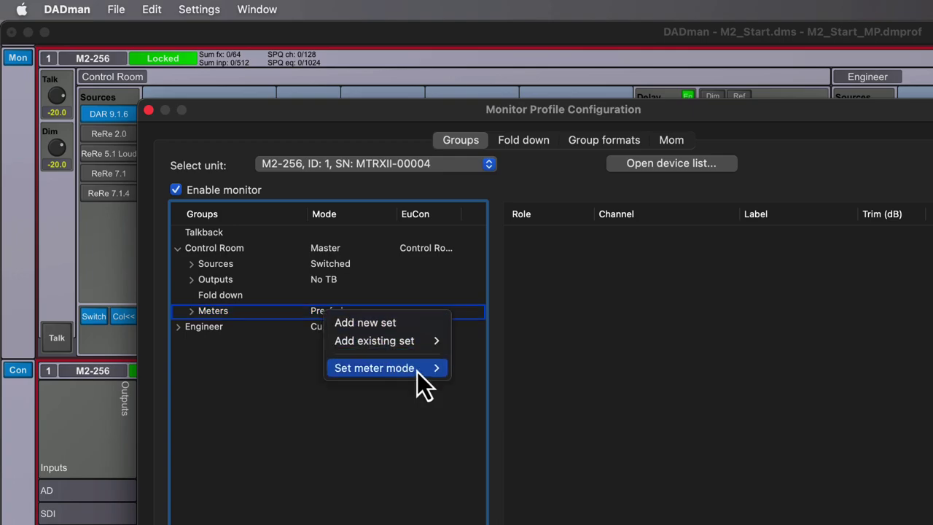
left_click(417, 368)
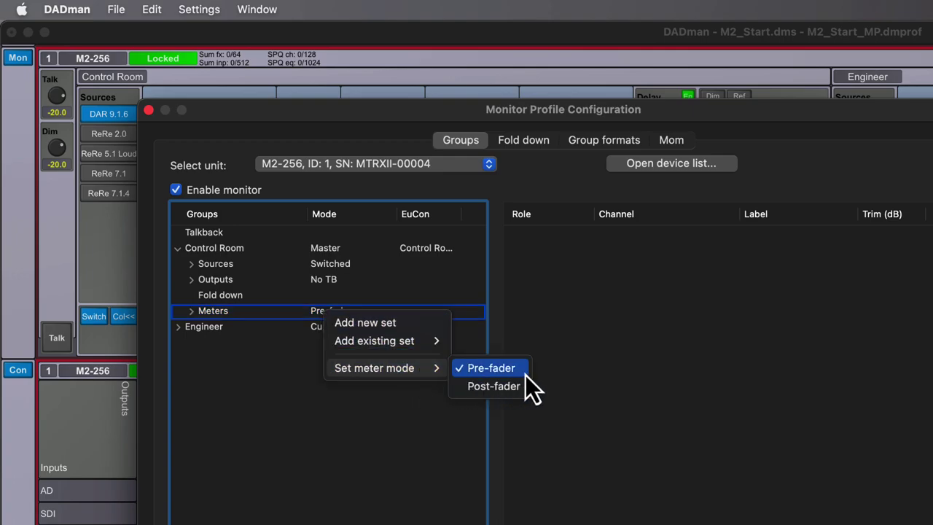
left_click(546, 374)
Step: Rename the new meter set to DMeter
left_click(189, 312)
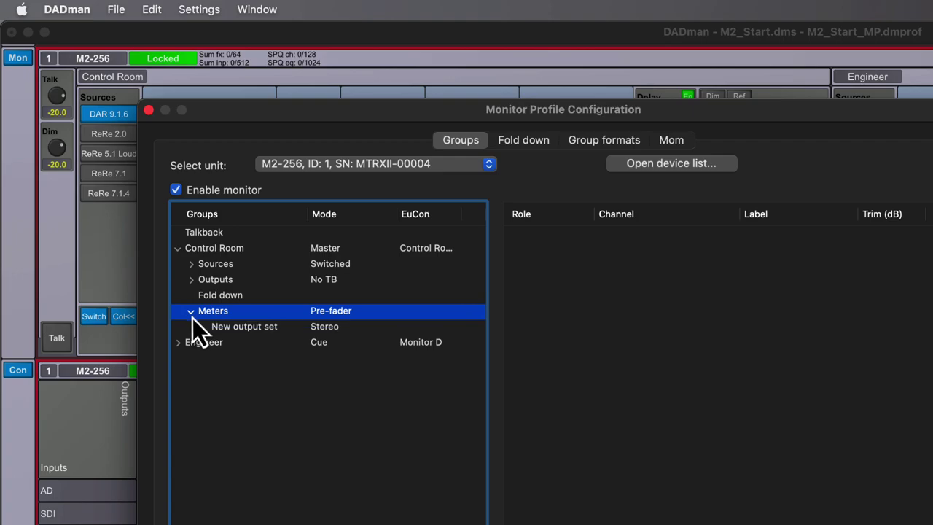
left_click(234, 328)
left_click(236, 329)
type("DMeter")
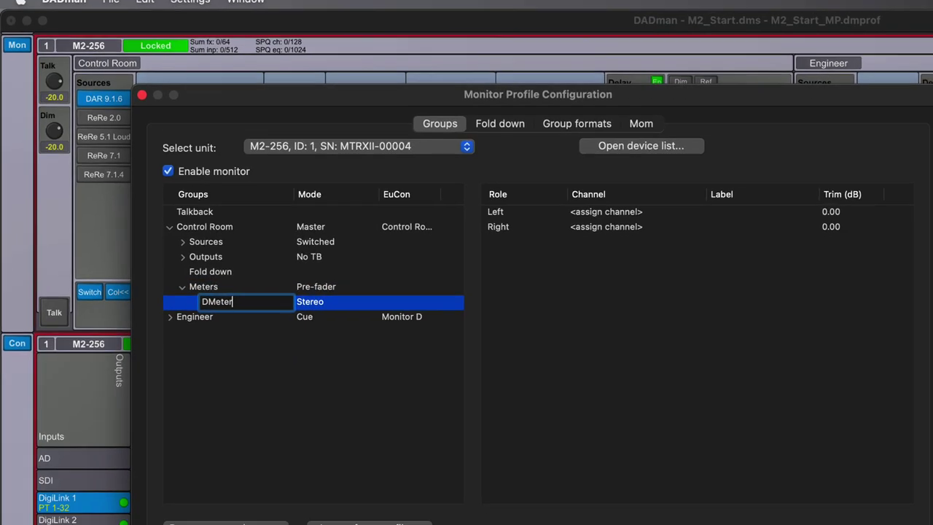
key("Return")
Step: Set DMeter to 9.1.6 Dolby format fed by Dante main channels 17–32
right_click(328, 326)
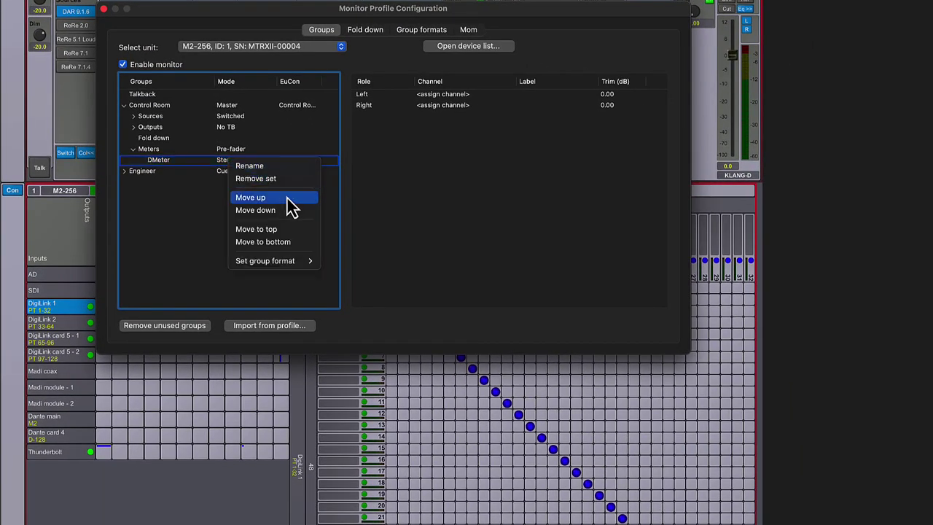
mouse_move(306, 261)
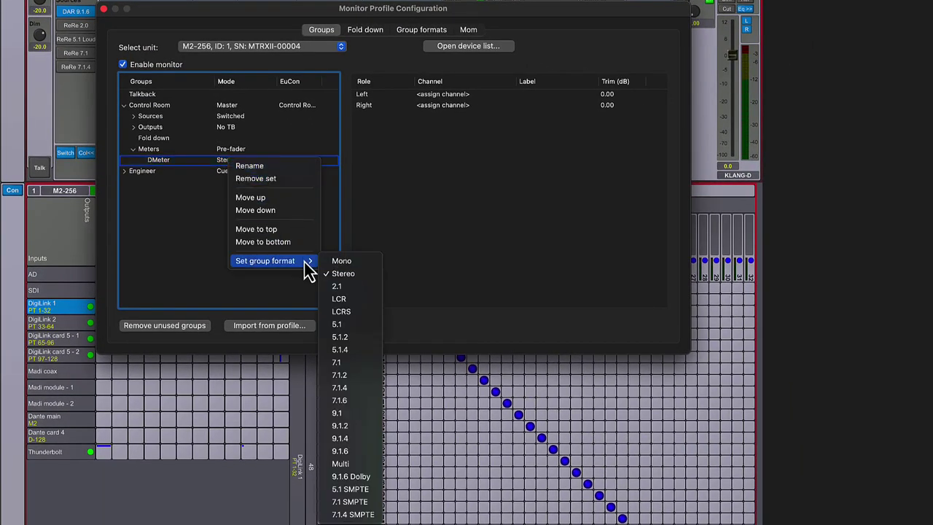
left_click(377, 480)
left_click(446, 95)
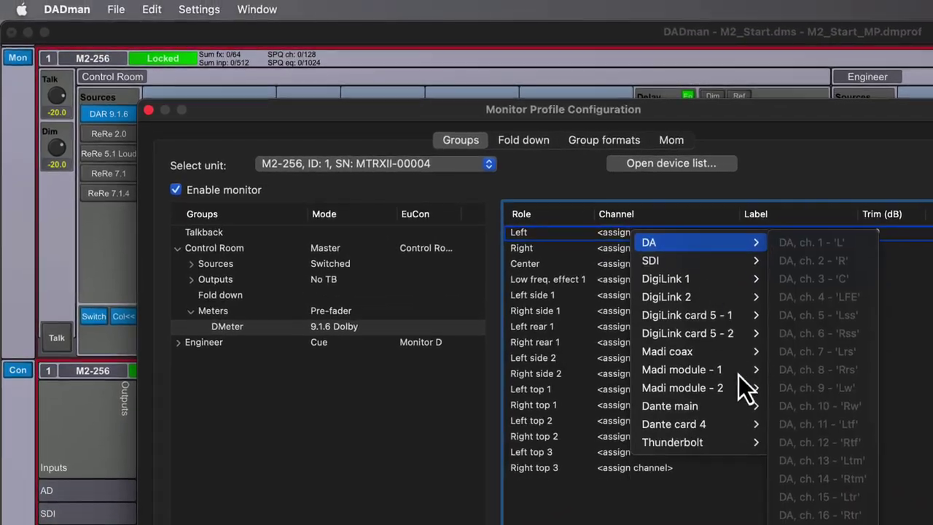
mouse_move(728, 406)
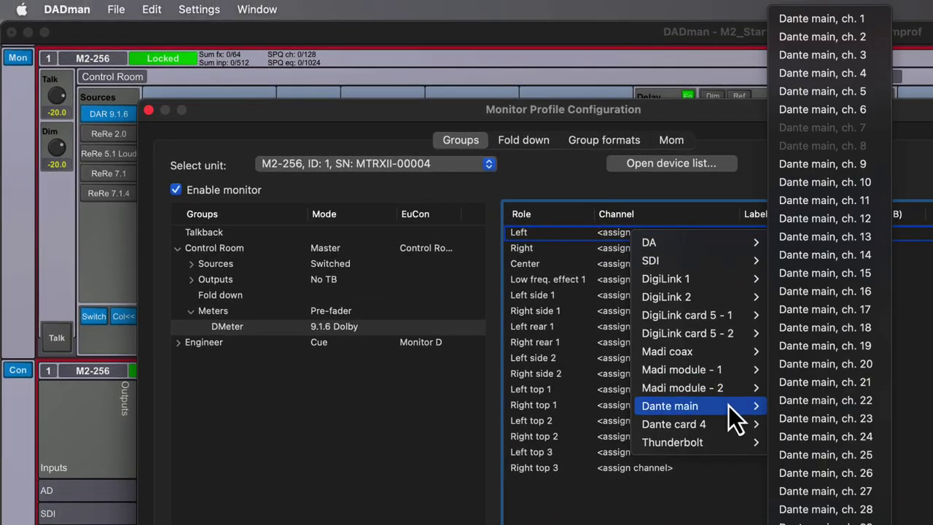
left_click(879, 309)
left_click(689, 248)
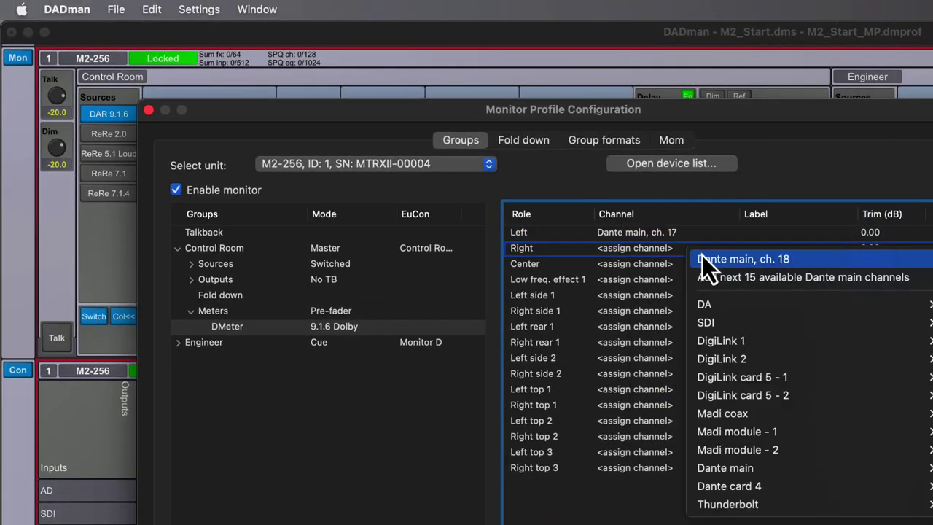
left_click(904, 278)
Step: In DMeter, review the MTRXST-BENCH channels in the Sources list, then return to DADman
left_click(148, 109)
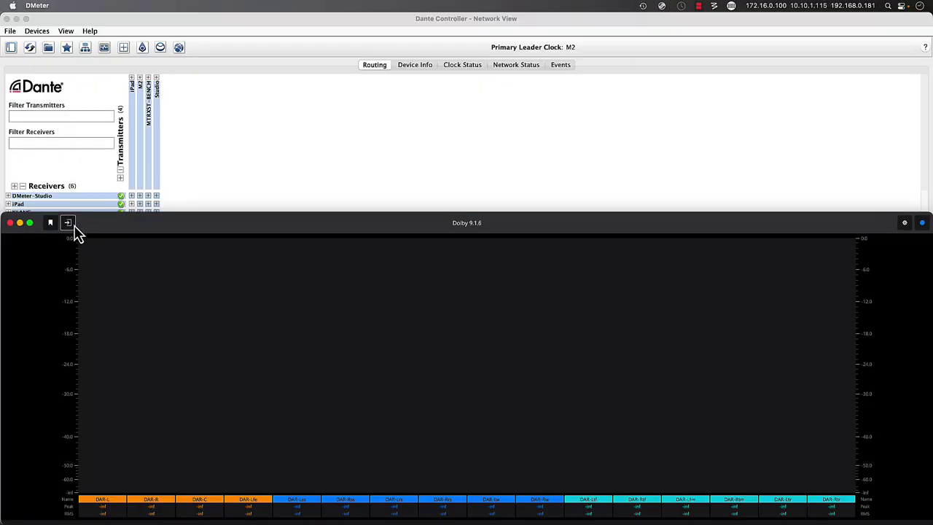
left_click(68, 222)
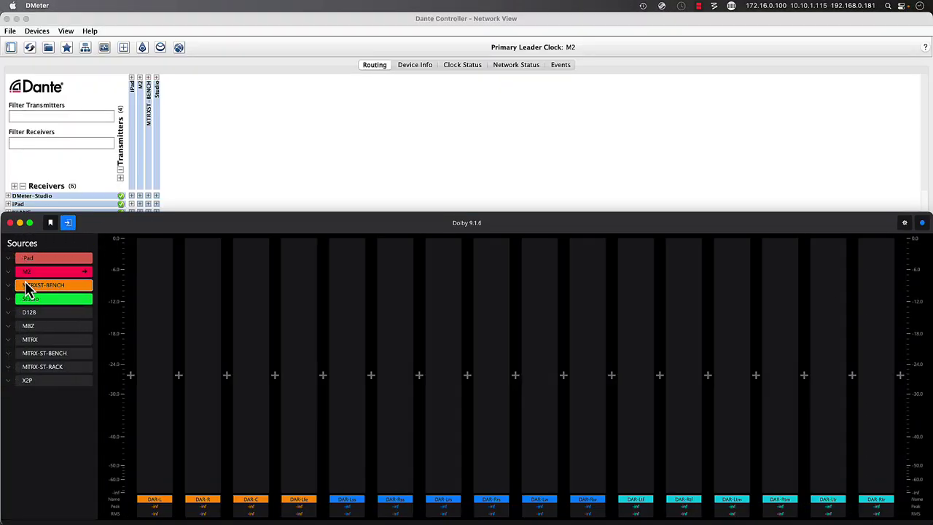
left_click(73, 287)
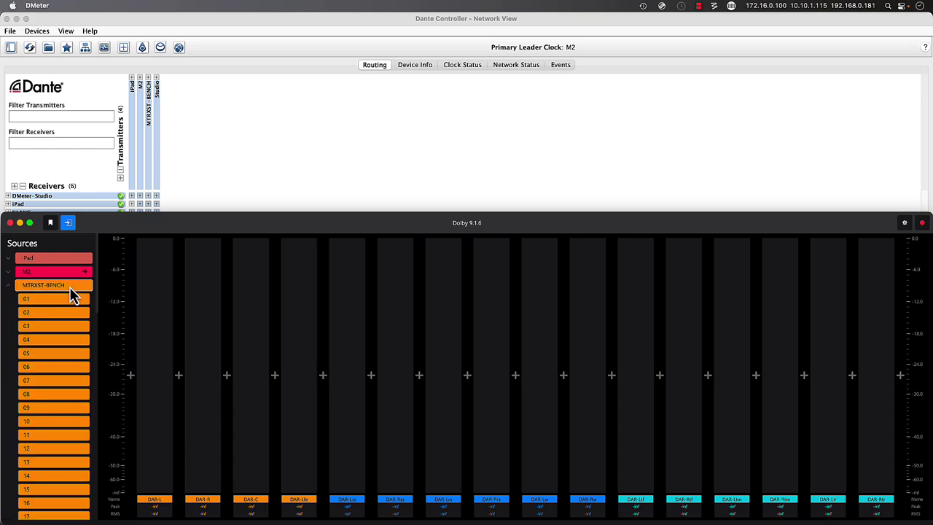
left_click(70, 286)
left_click(68, 223)
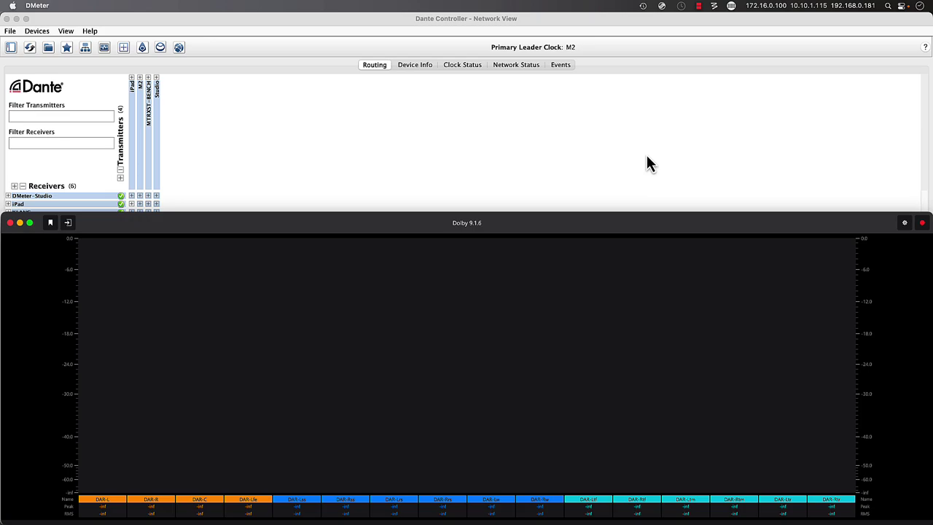
key("super+Tab")
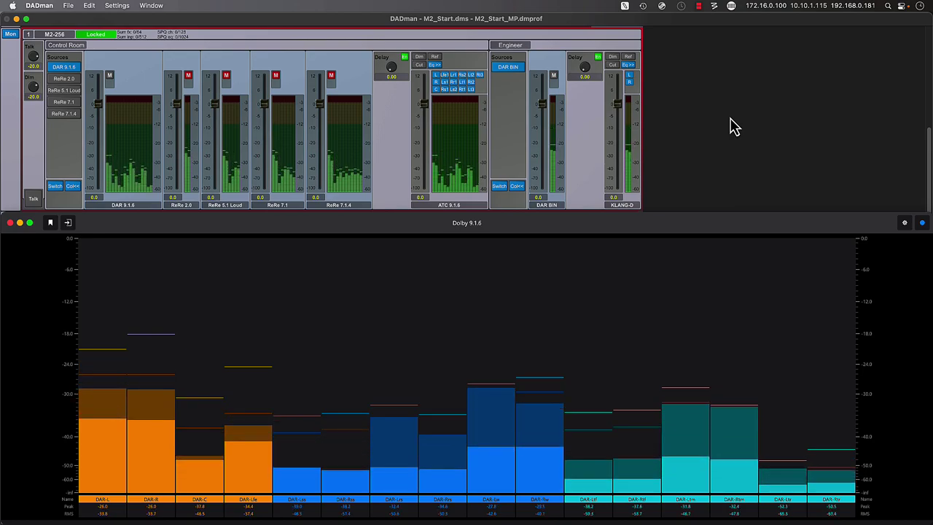
Step: Monitor ReRe 2.0, ReRe 5.1 Loud, ReRe 7.1 and ReRe 7.1.4 one after another
left_click(188, 77)
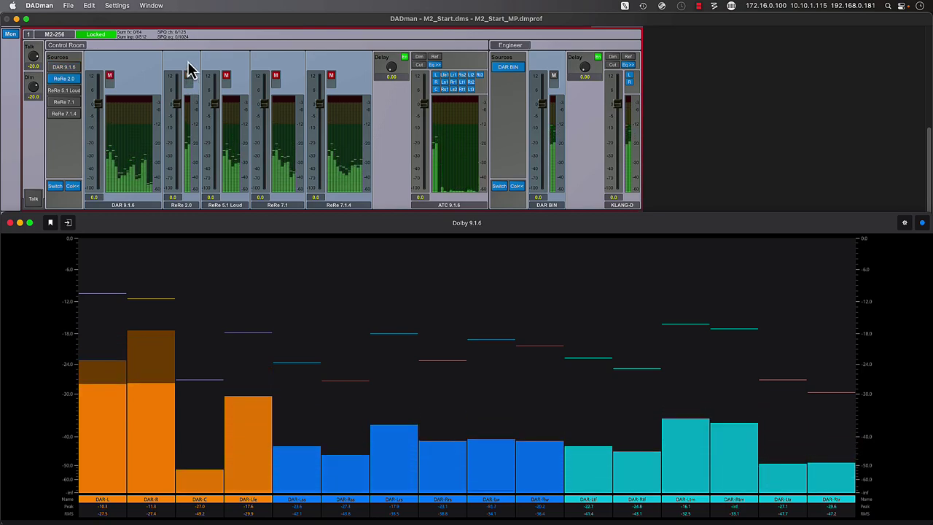
left_click(227, 78)
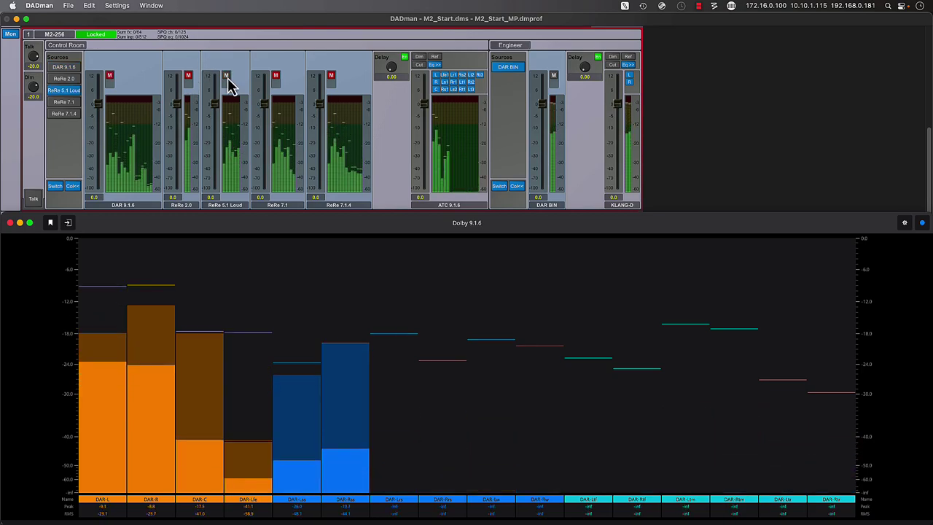
left_click(276, 75)
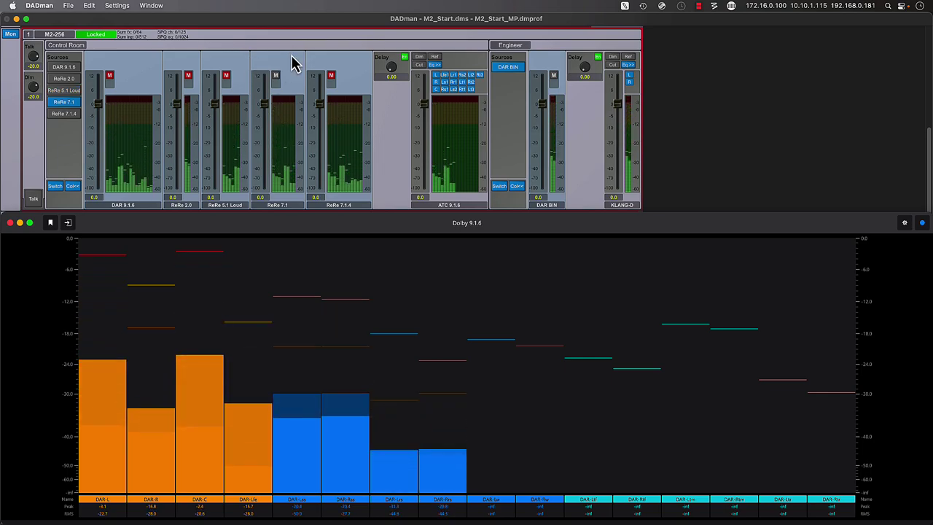
left_click(330, 76)
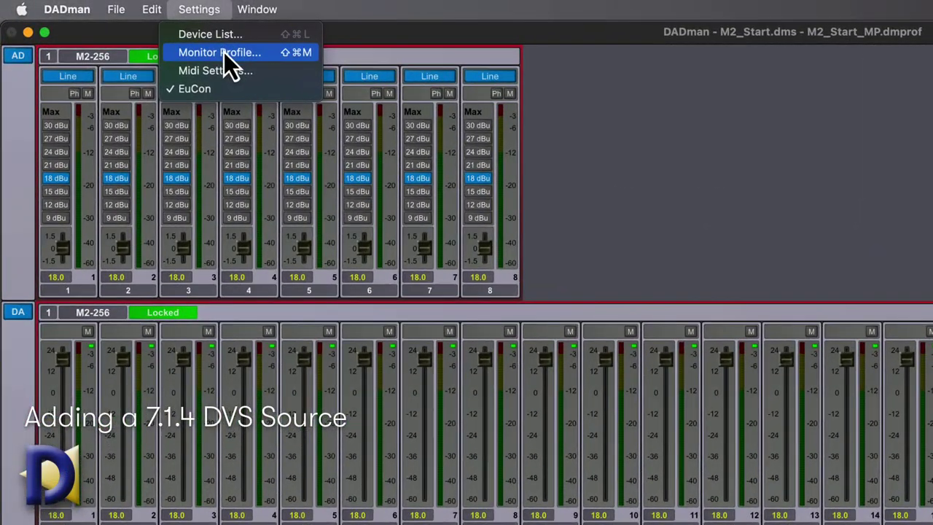
Step: Add a new Control Room source named DVS 7.1.4 in the Monitor Profile
left_click(185, 44)
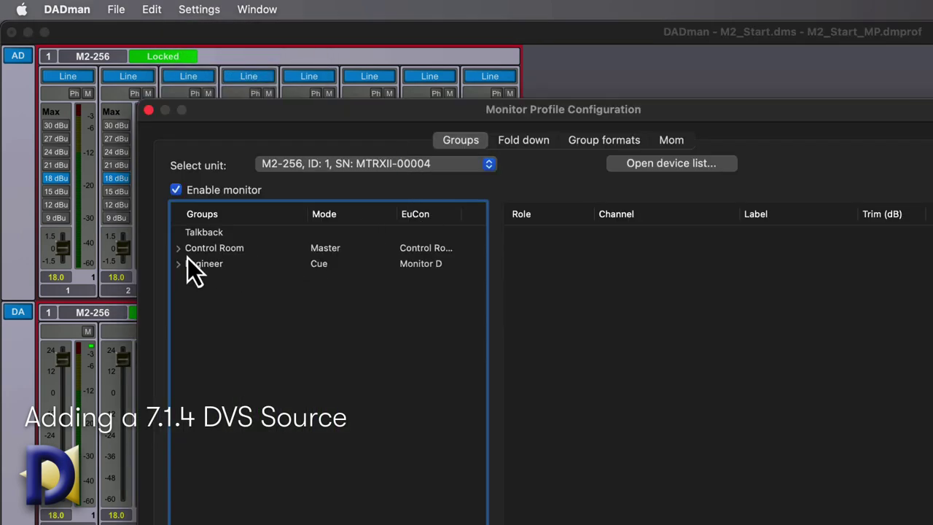
left_click(180, 249)
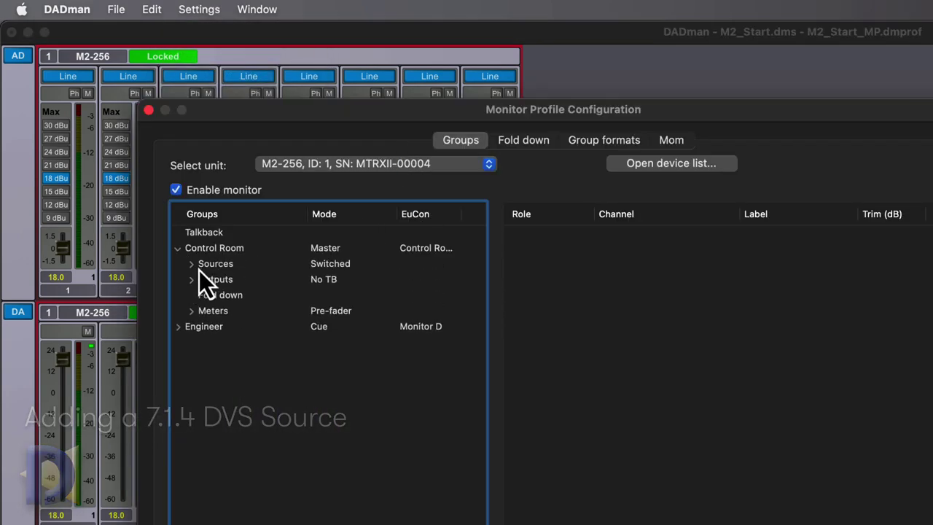
left_click(208, 265)
left_click(191, 264)
right_click(191, 267)
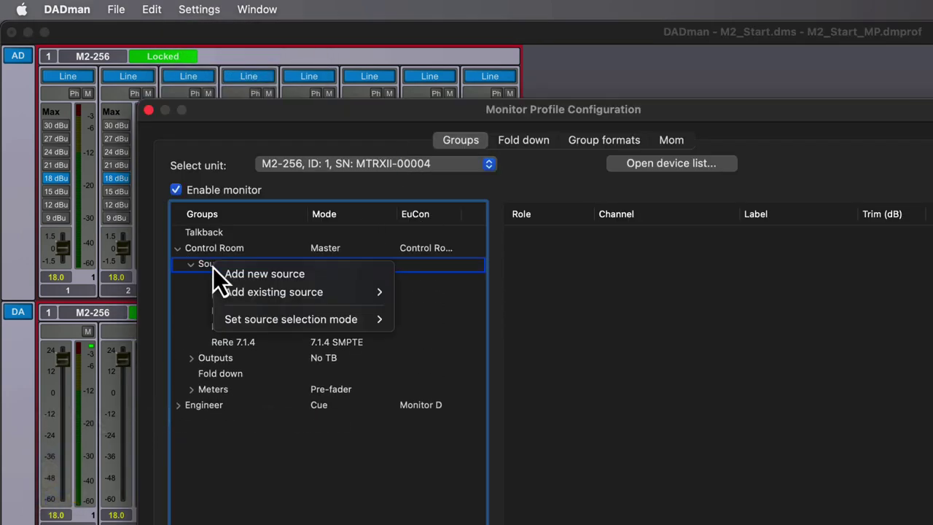
left_click(353, 276)
double_click(265, 358)
type("DVS 7.1.4")
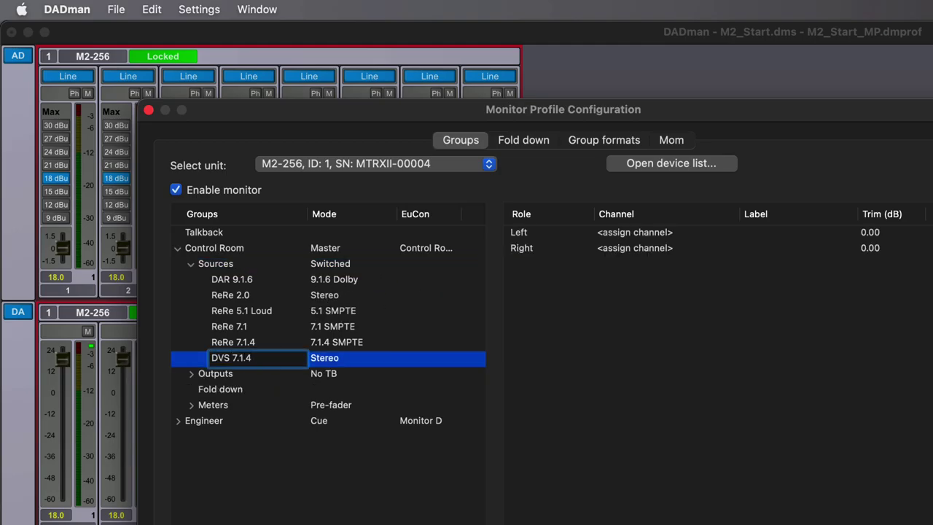
key("Return")
Step: Set DVS 7.1.4 to 7.1.4 SMPTE format on Dante main channels 1–12
right_click(325, 363)
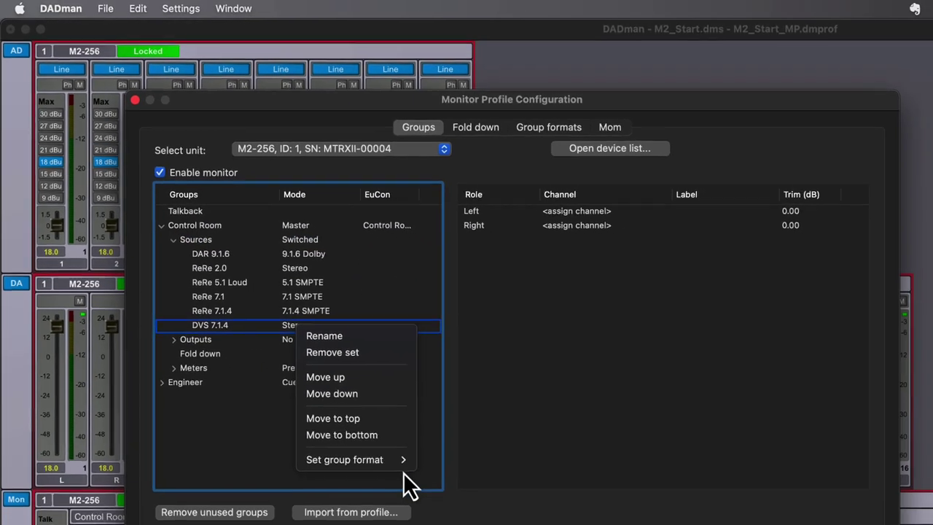
mouse_move(379, 506)
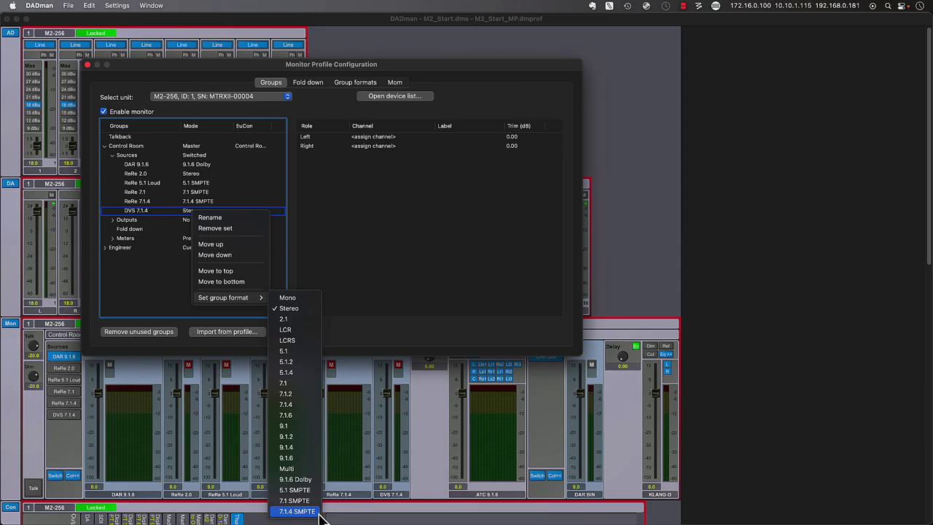
left_click(319, 513)
left_click(387, 136)
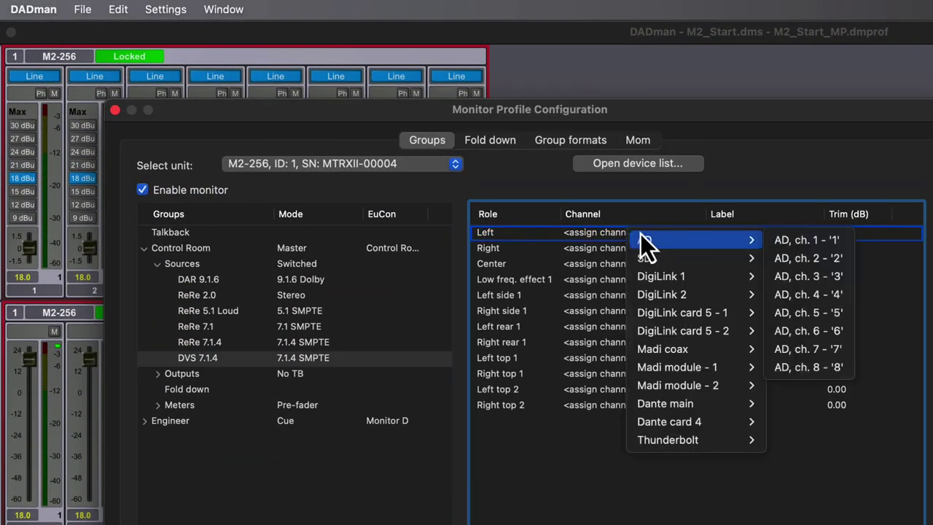
mouse_move(749, 404)
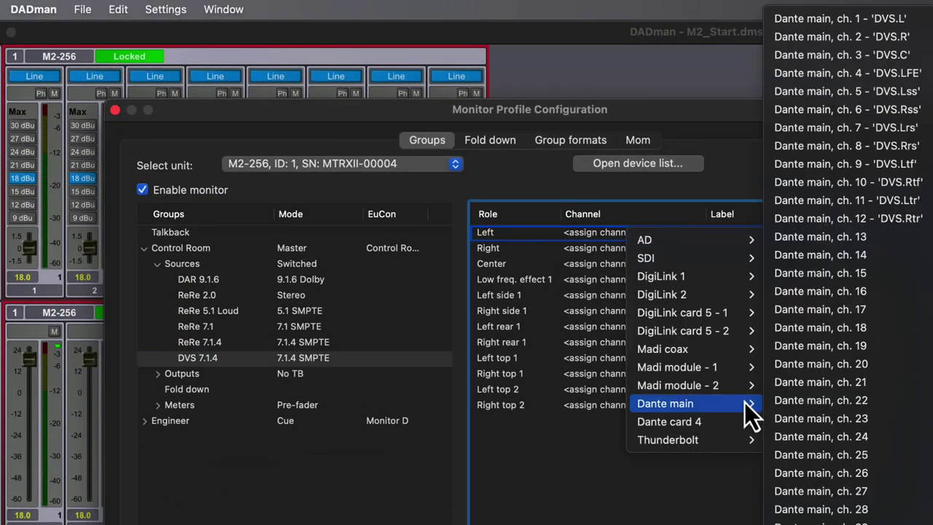
left_click(916, 21)
left_click(660, 249)
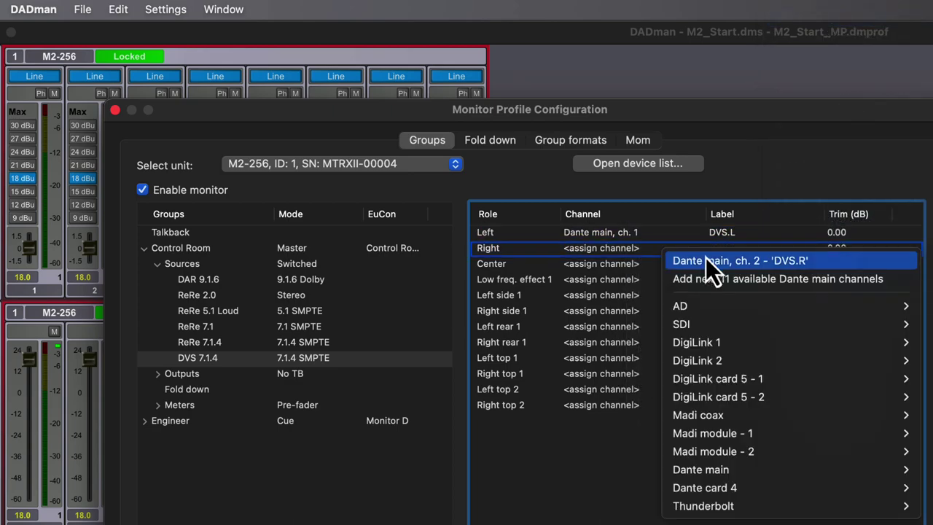
left_click(875, 279)
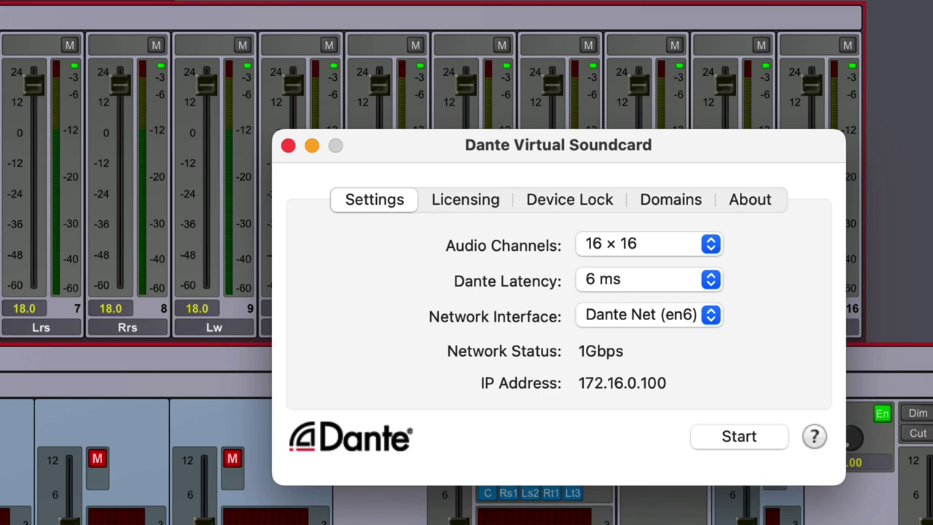
Step: Keep Dante Virtual Soundcard at 16 × 16 audio channels and start it
left_click(711, 245)
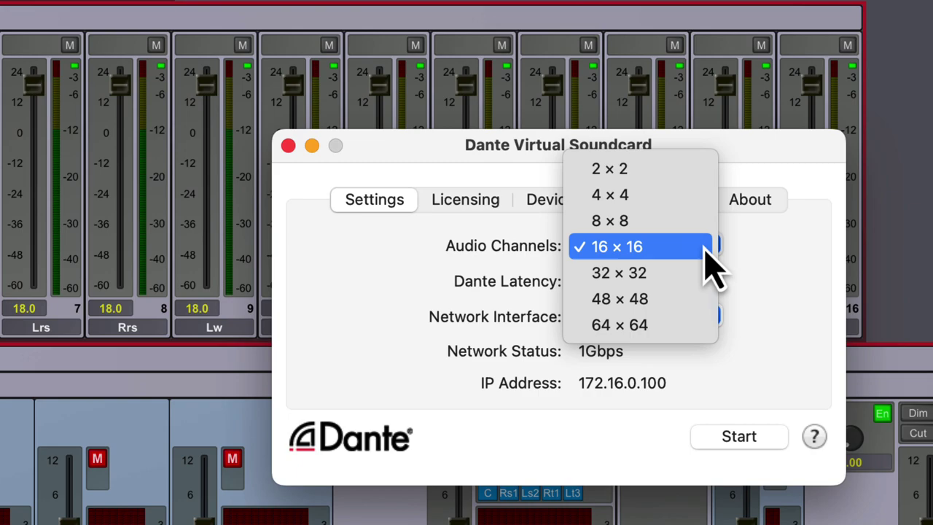
left_click(707, 252)
left_click(777, 436)
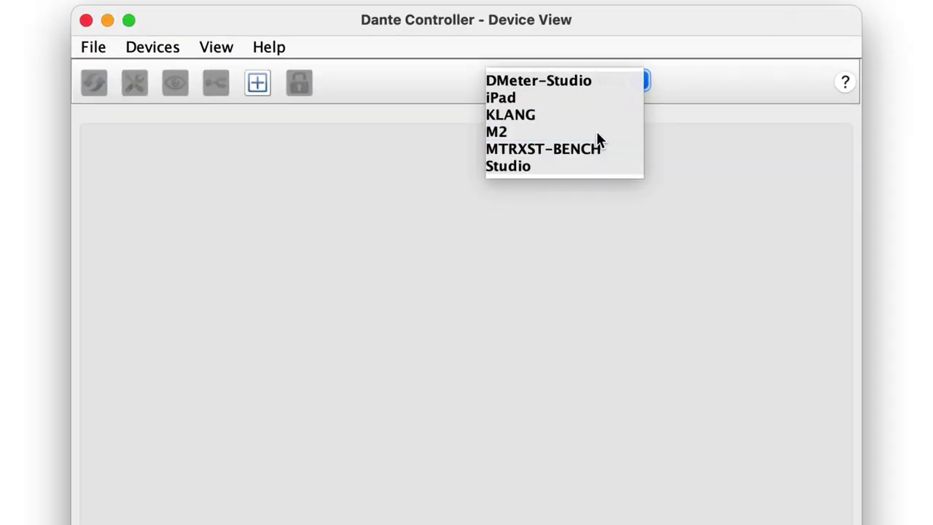
Step: Patch Studio's DVS-L through DVS-Rtr channels into M2's receive channels 01–12
left_click(543, 143)
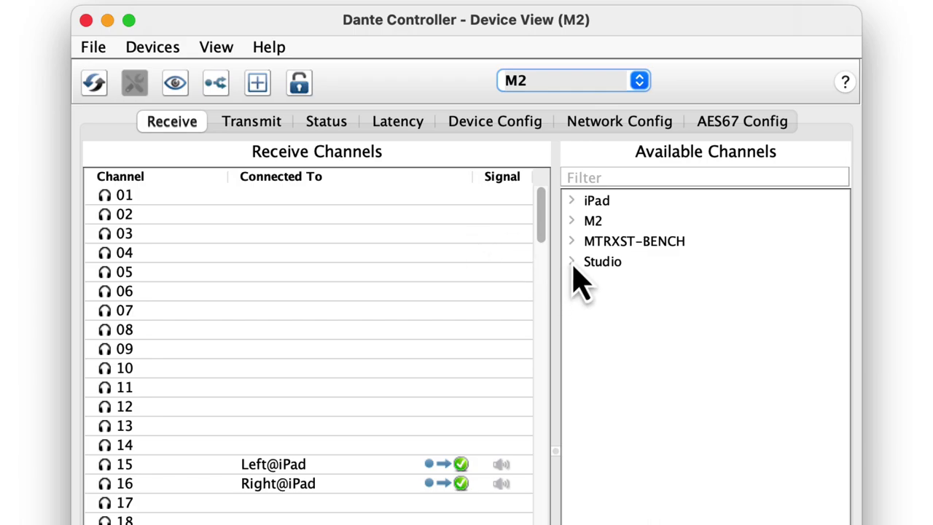
left_click(587, 264)
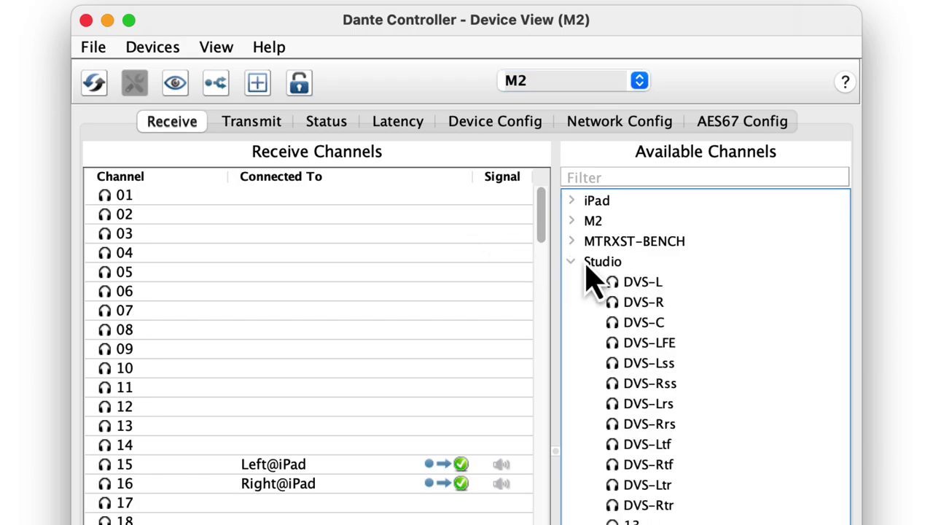
left_click(665, 283)
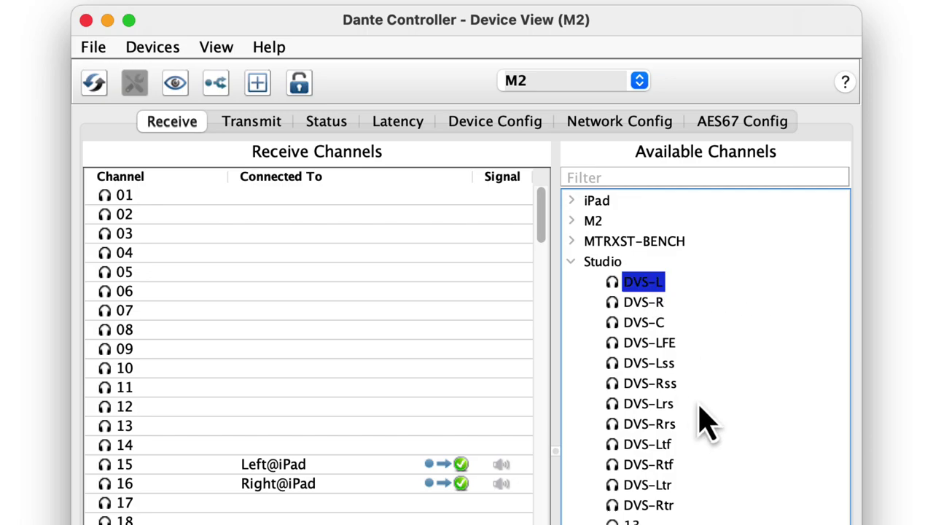
left_click(668, 507, "shift")
left_click_drag(652, 281, 358, 216)
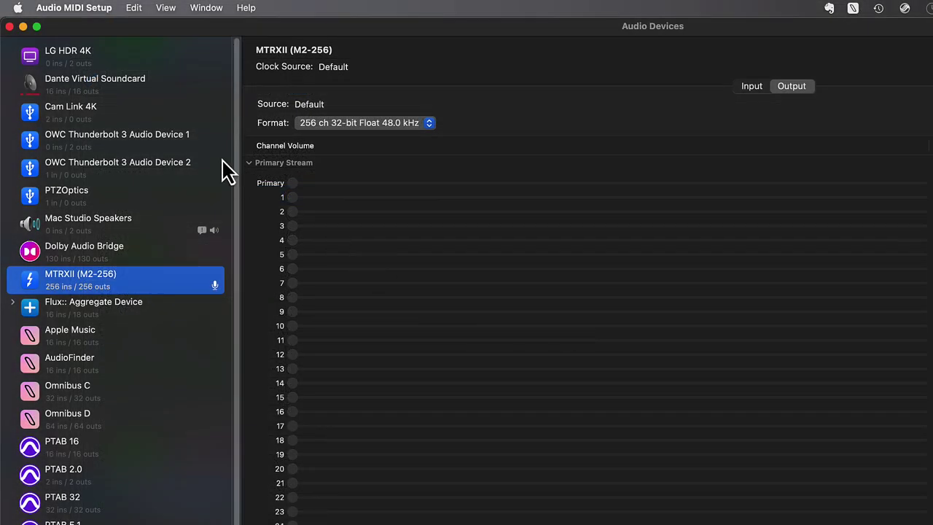
Step: Confirm Dante Virtual Soundcard's speaker configuration is 7.1.4 Atmos Surround
left_click(169, 99)
right_click(164, 91)
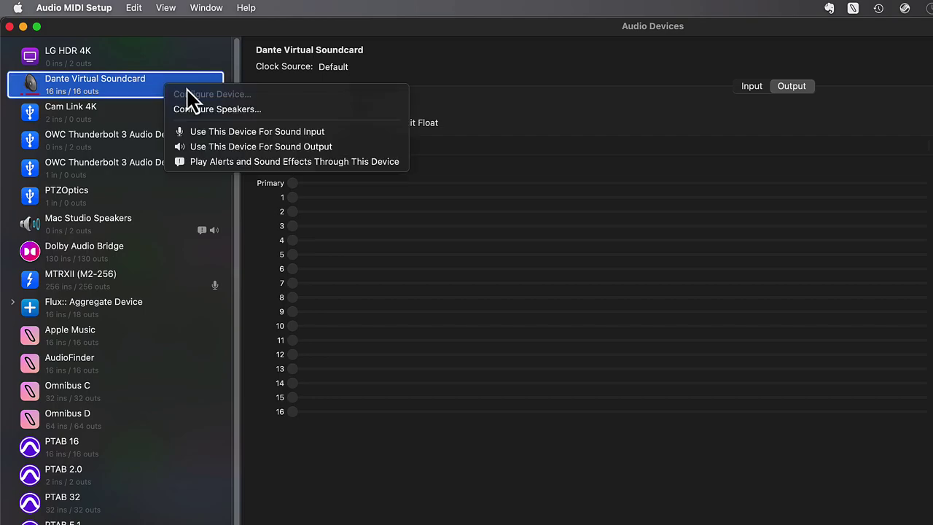
left_click(297, 111)
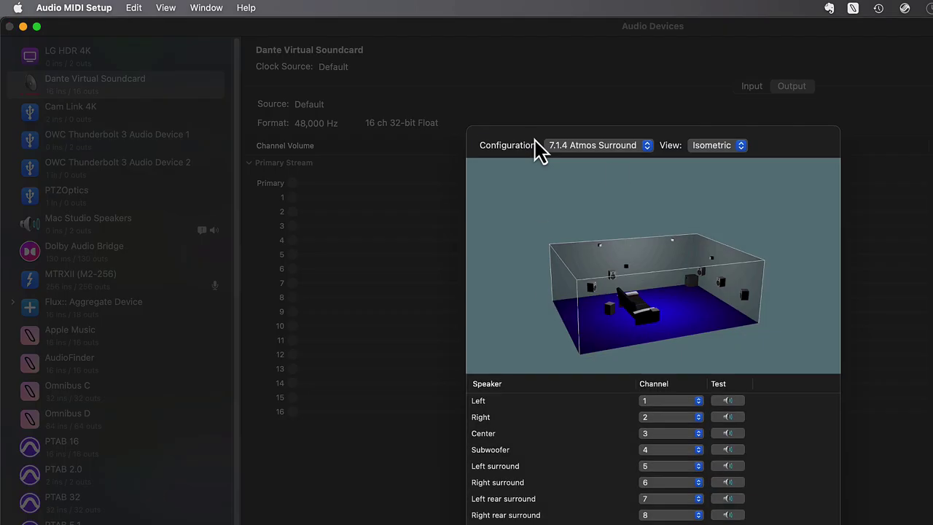
left_click(648, 150)
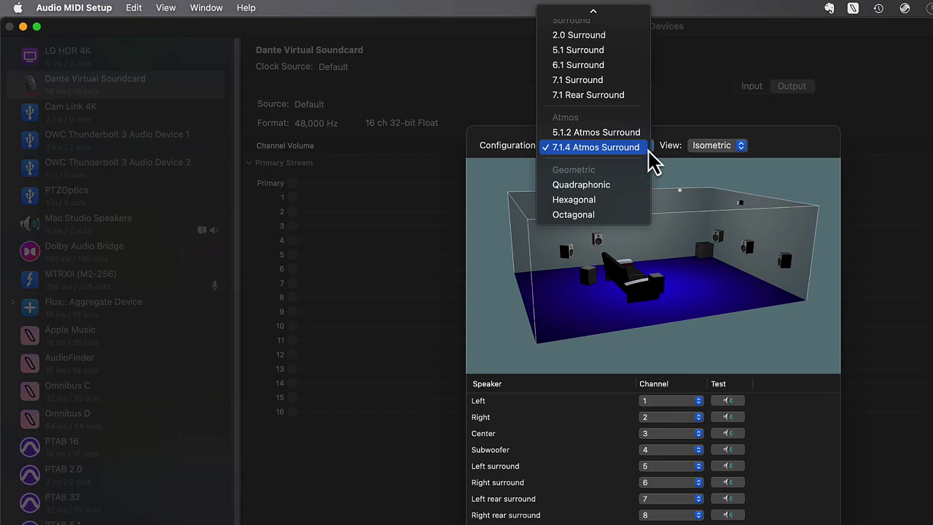
left_click(802, 162)
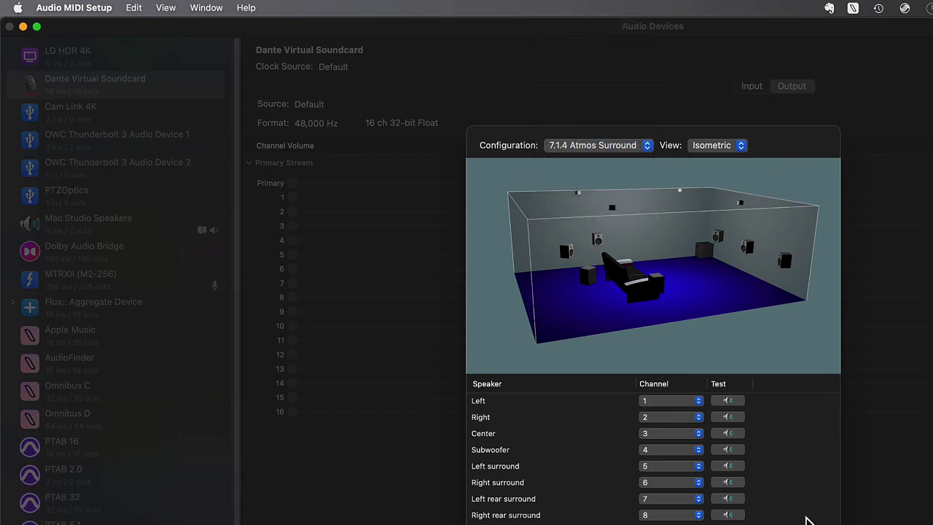
key("Return")
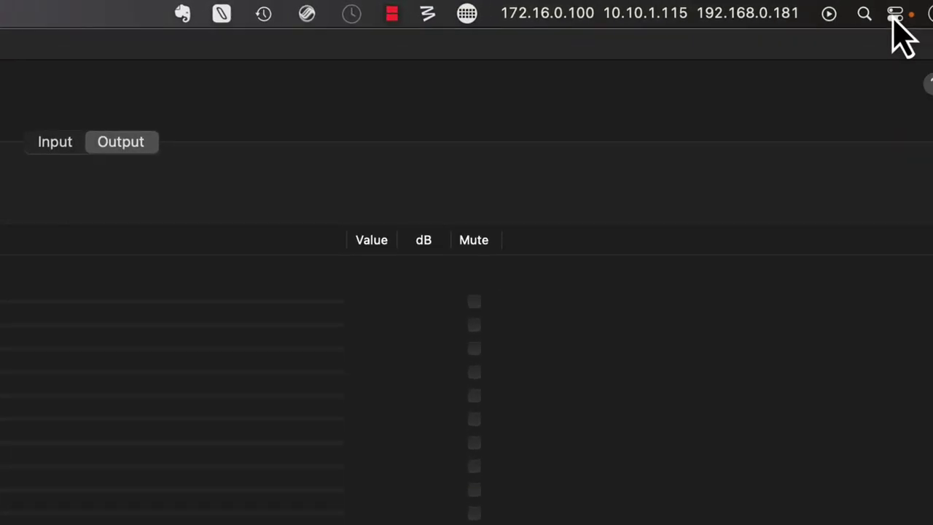
Step: Select Dante Virtual Soundcard as the Mac's sound output in Control Center
left_click(856, 15)
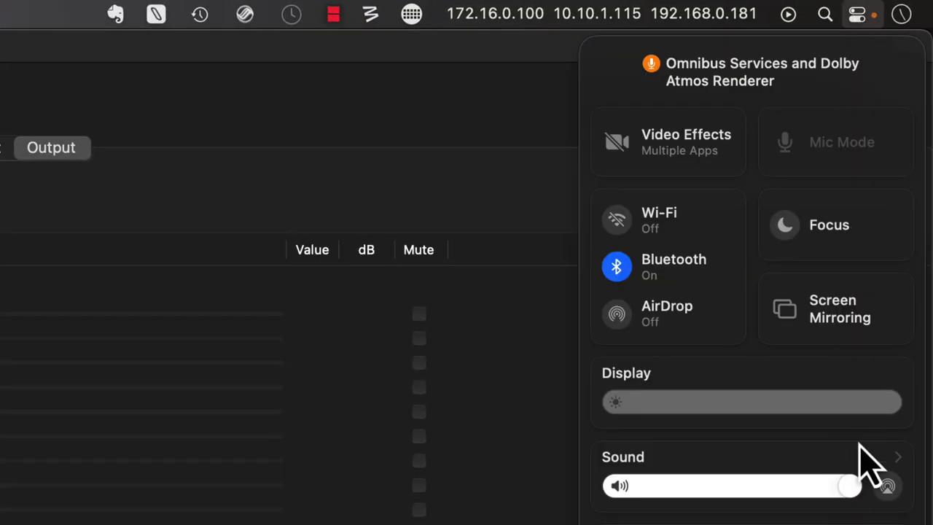
left_click(887, 486)
left_click(847, 284)
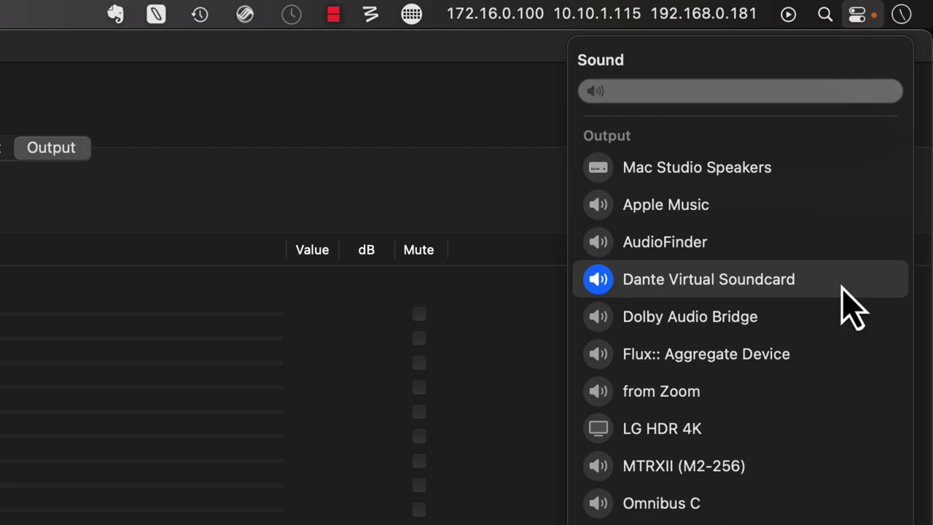
left_click(217, 79)
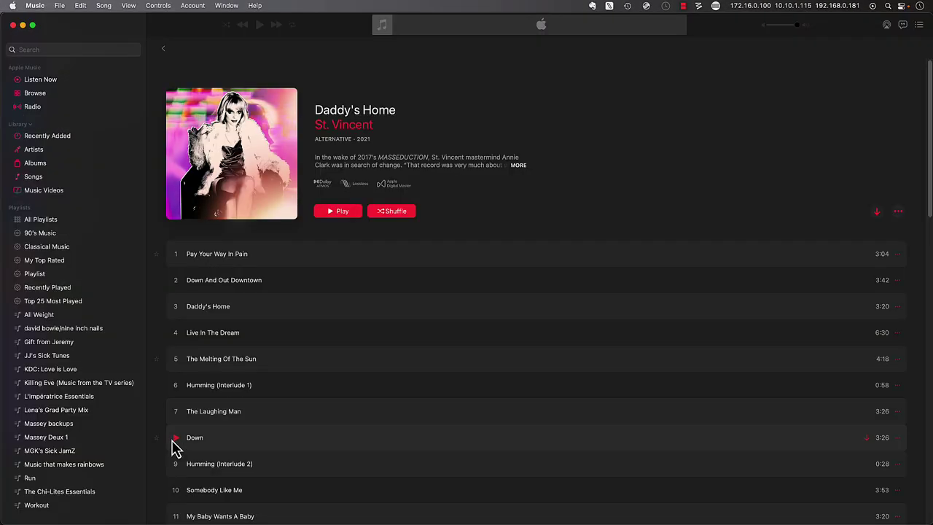
Step: Play track 8, "Down", from the album Daddy's Home
left_click(175, 437)
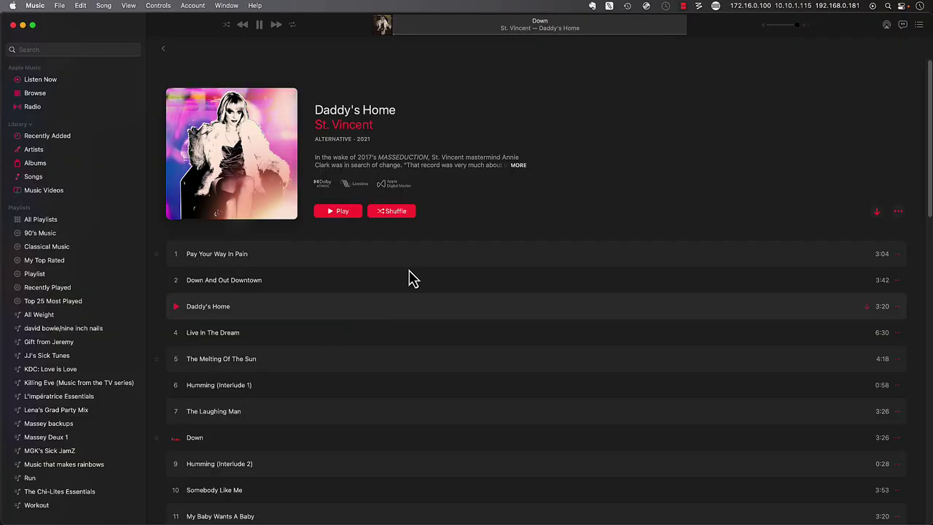